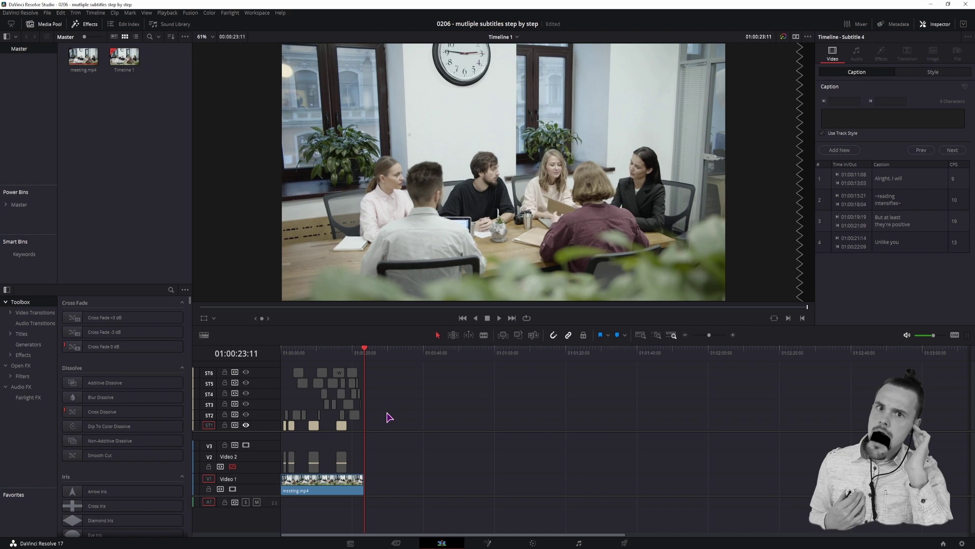
Create a new Timeline 2 and add subtitle track ST1 to it.
right_click(118, 143)
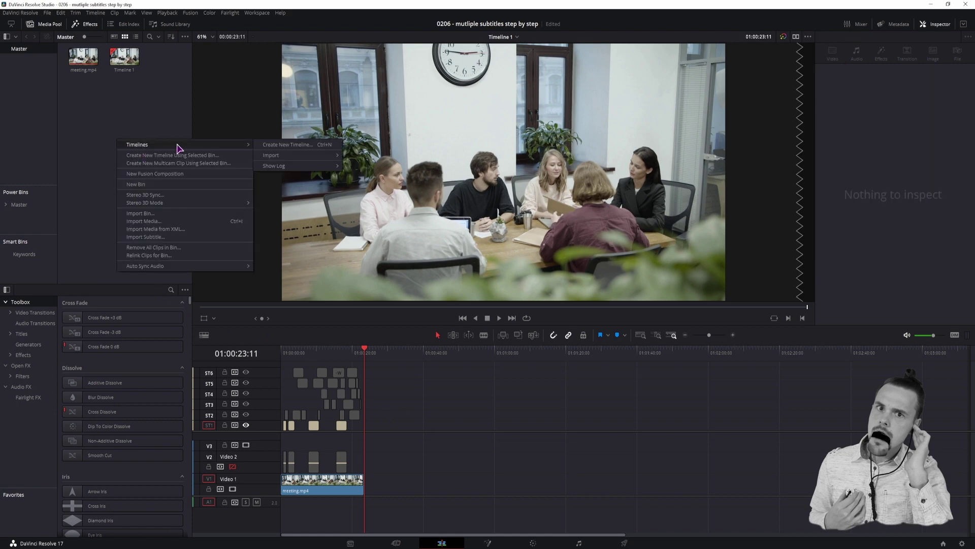
click(282, 146)
click(556, 319)
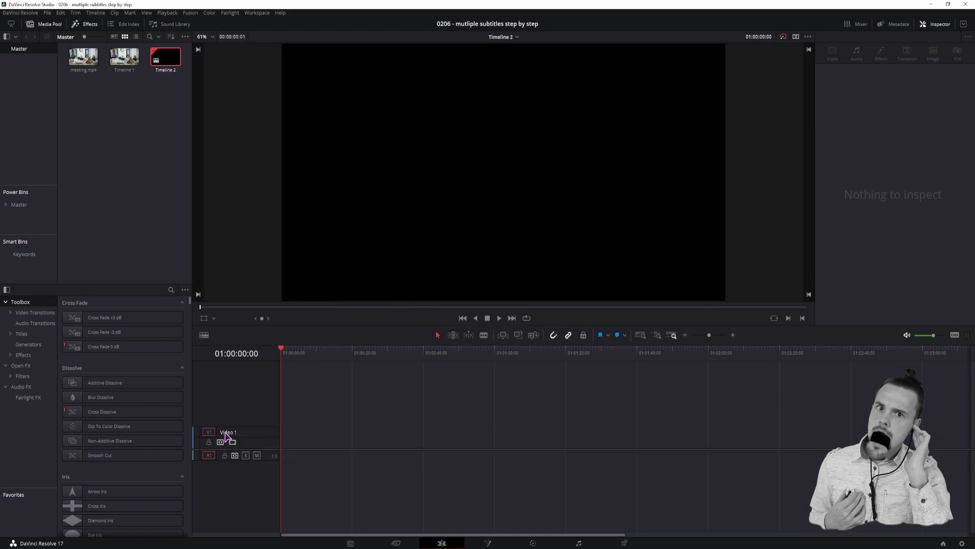
right_click(245, 414)
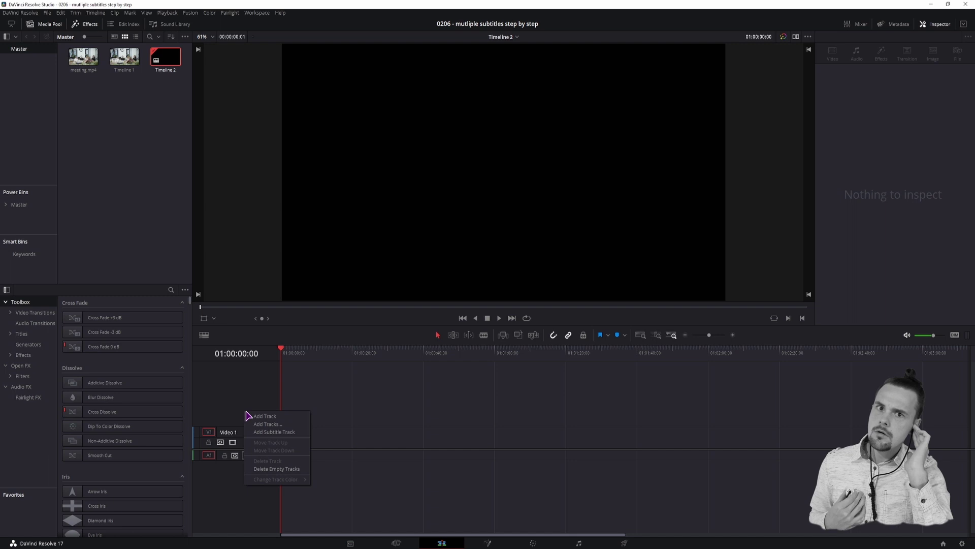
click(268, 432)
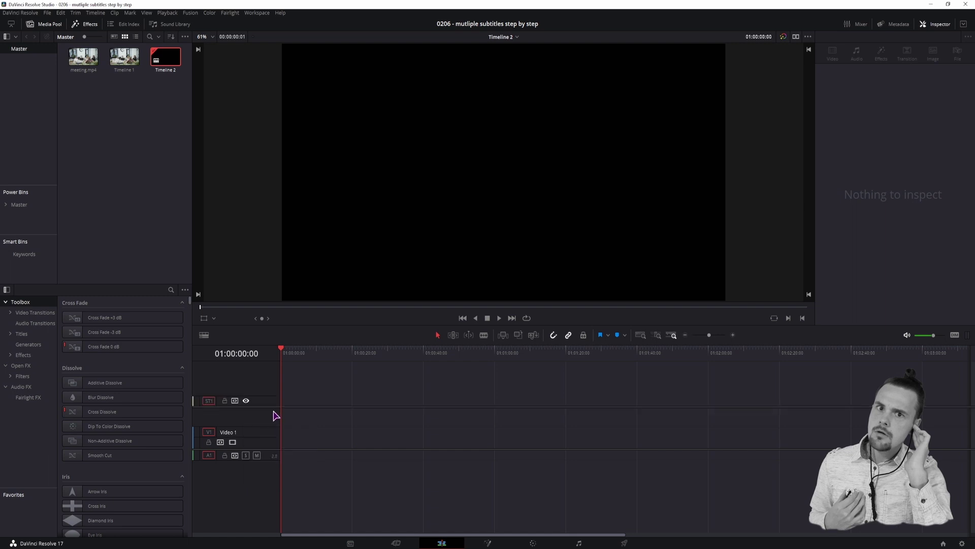
click(259, 404)
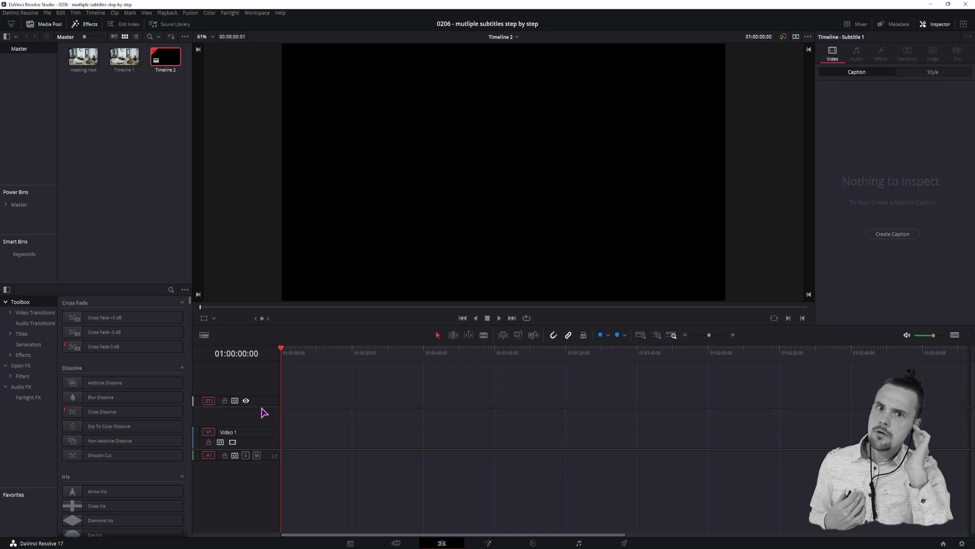
Create four captions on ST1, including ones at 01:00:06:20 and 01:00:21:19.
click(890, 237)
text(sdsada)
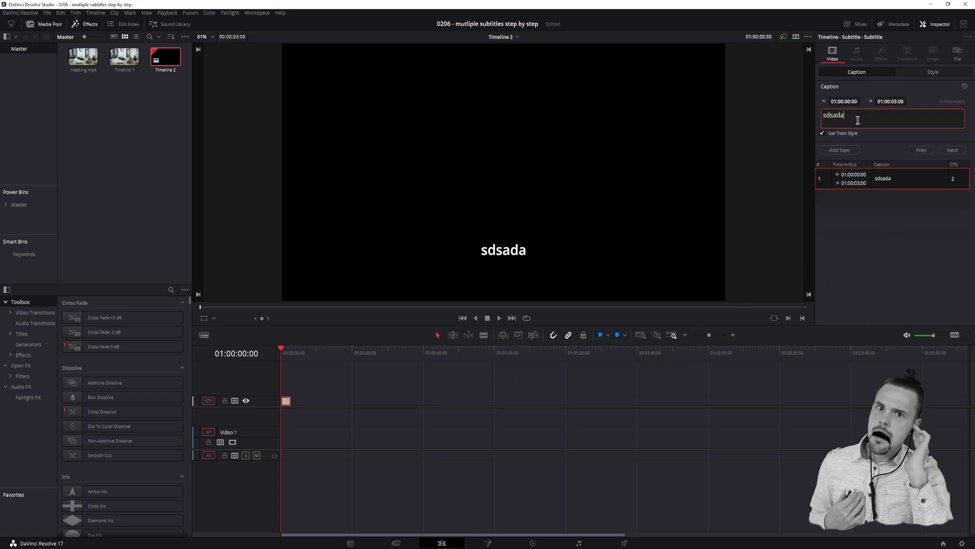
text( sada)
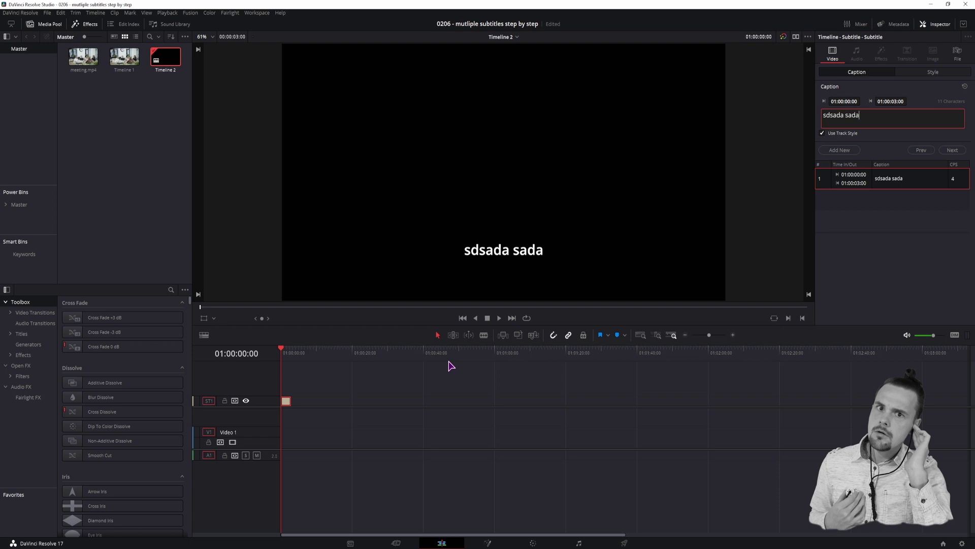
click(305, 354)
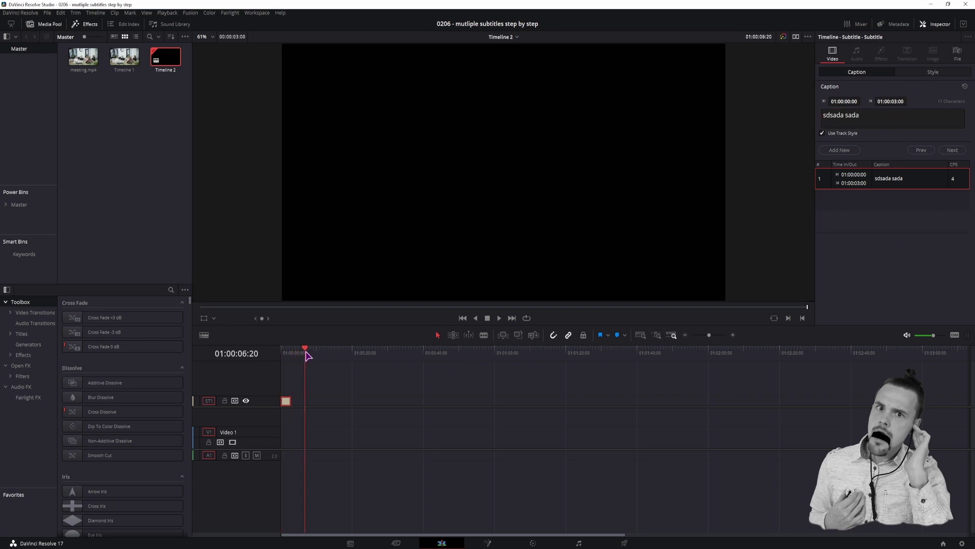
click(842, 151)
click(333, 353)
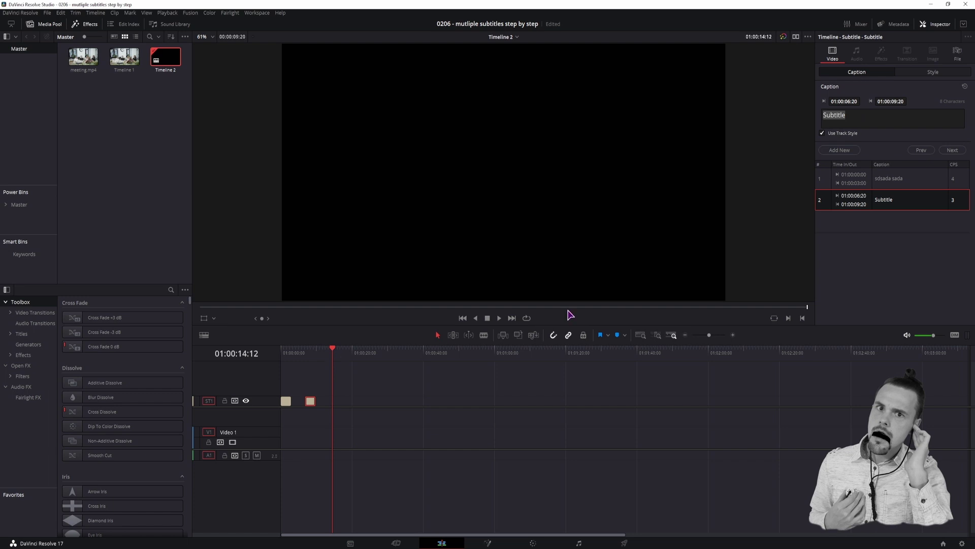
click(839, 150)
click(360, 354)
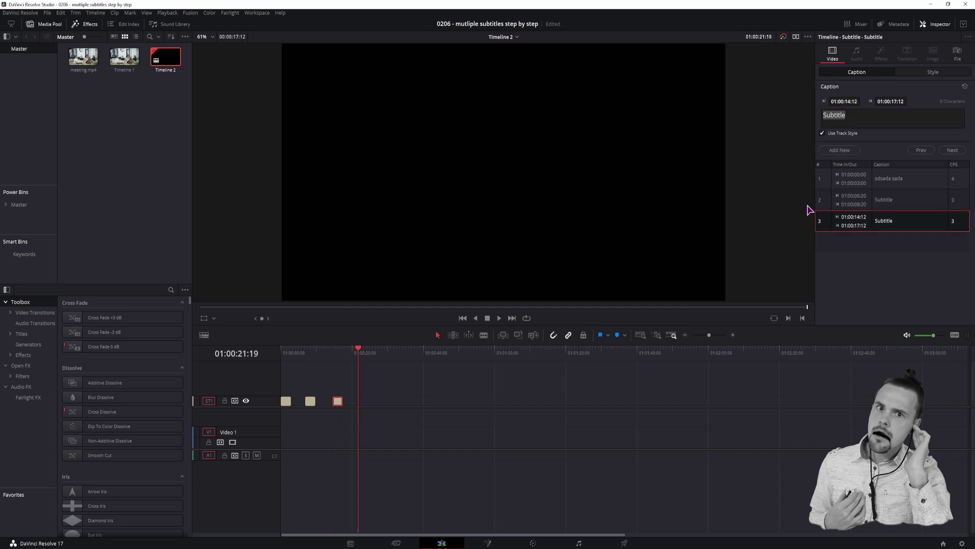
click(842, 151)
click(413, 403)
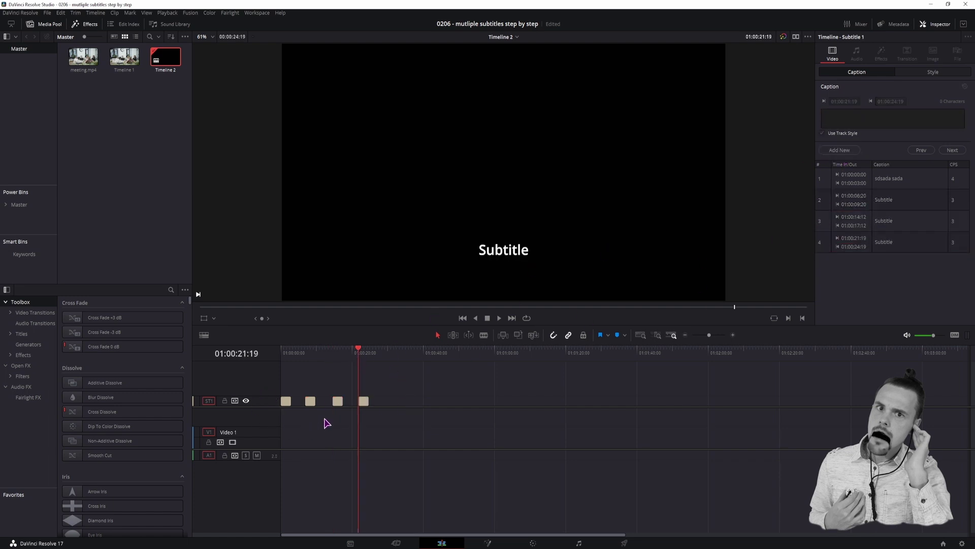
Add subtitle track ST2 and create its first caption at 01:00:03:00.
right_click(264, 392)
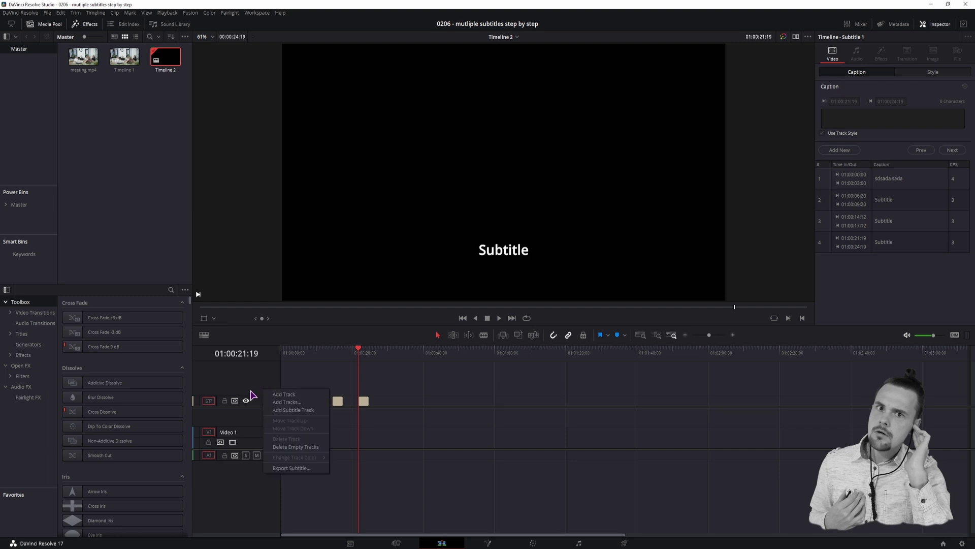
click(289, 412)
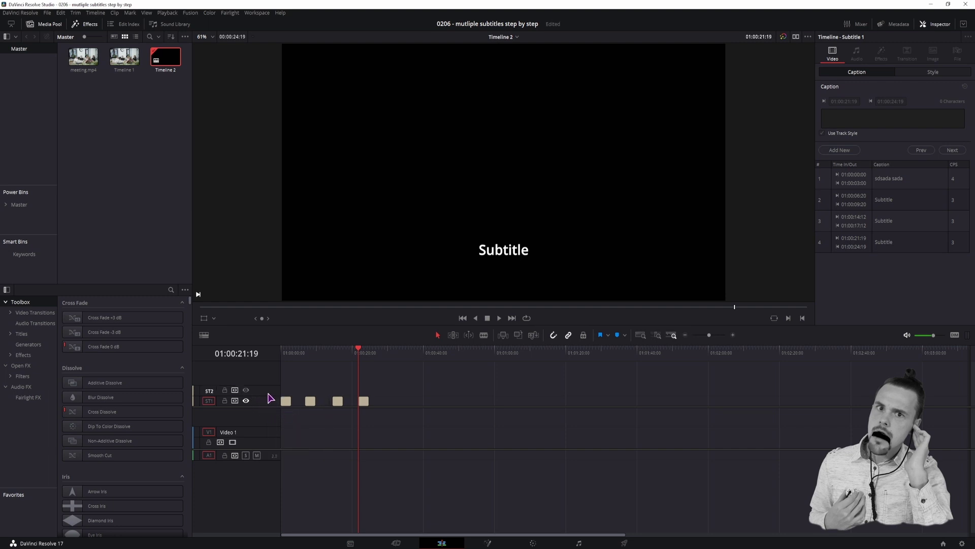
click(292, 354)
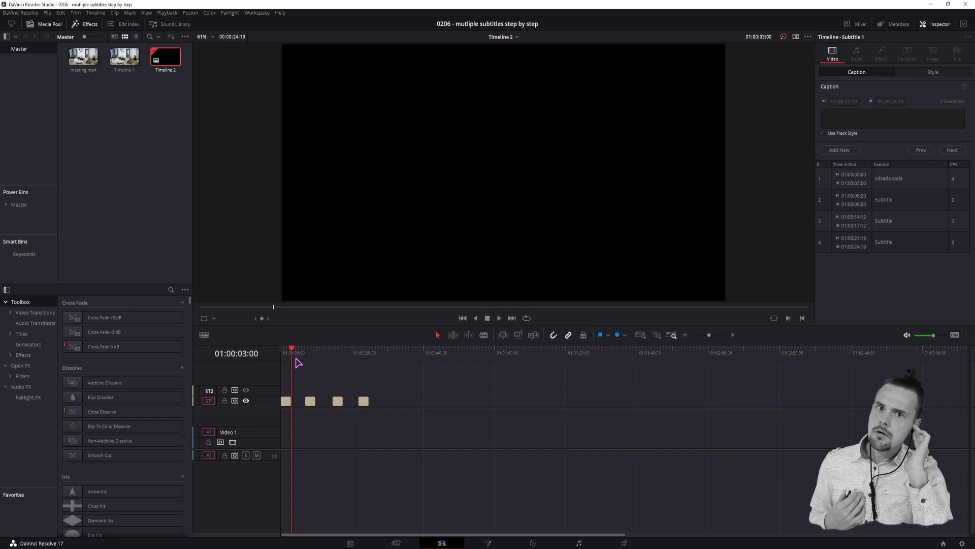
click(842, 150)
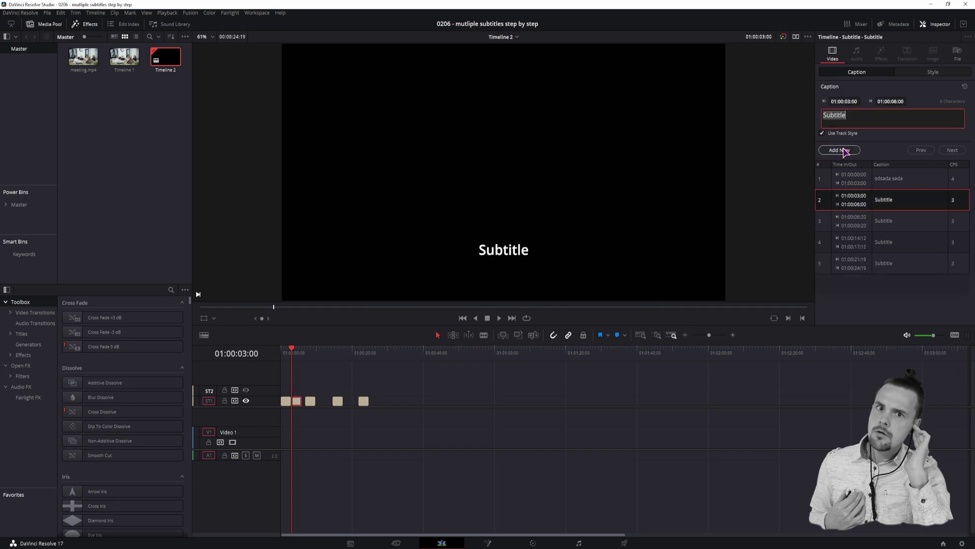
click(264, 395)
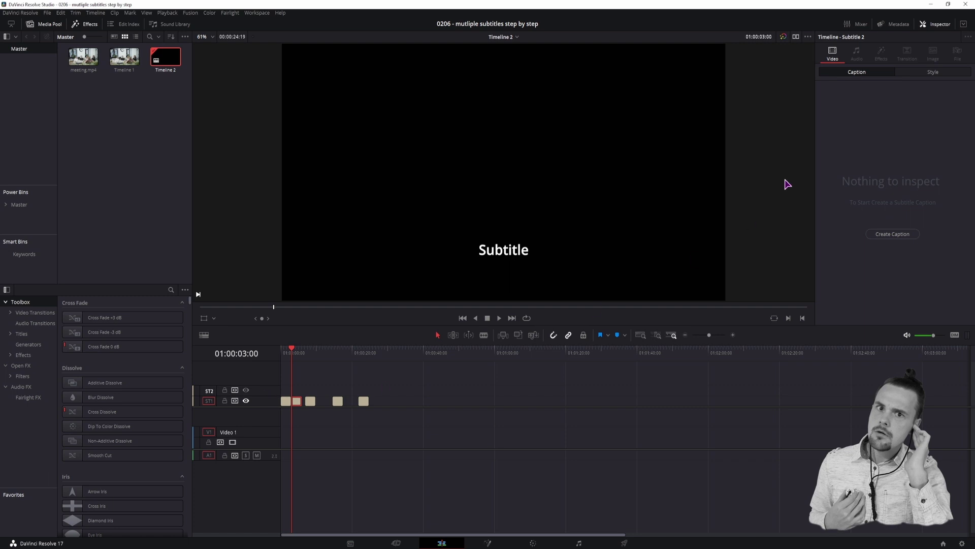
click(892, 234)
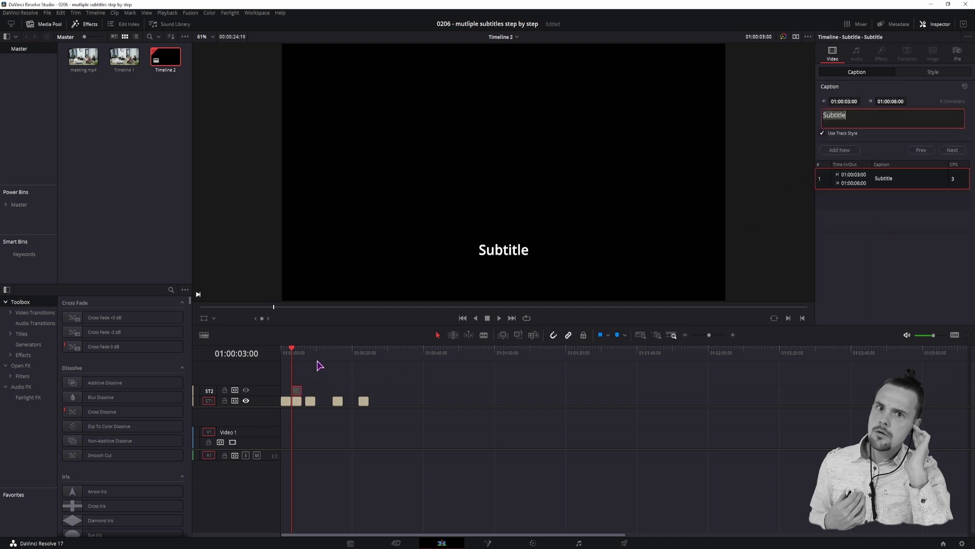
Save the project, display ST2, and add a second caption at 01:00:12:07.
key(ctrl+s)
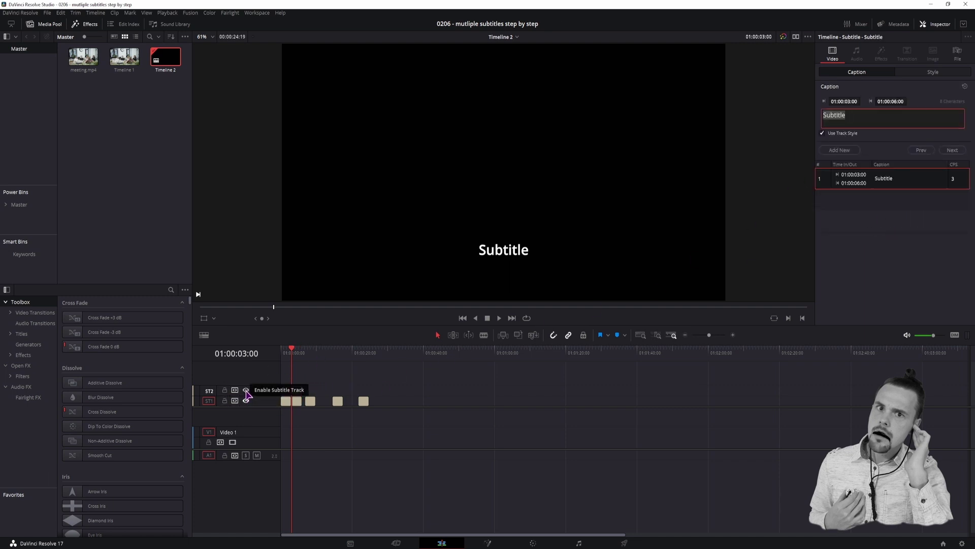
click(245, 389)
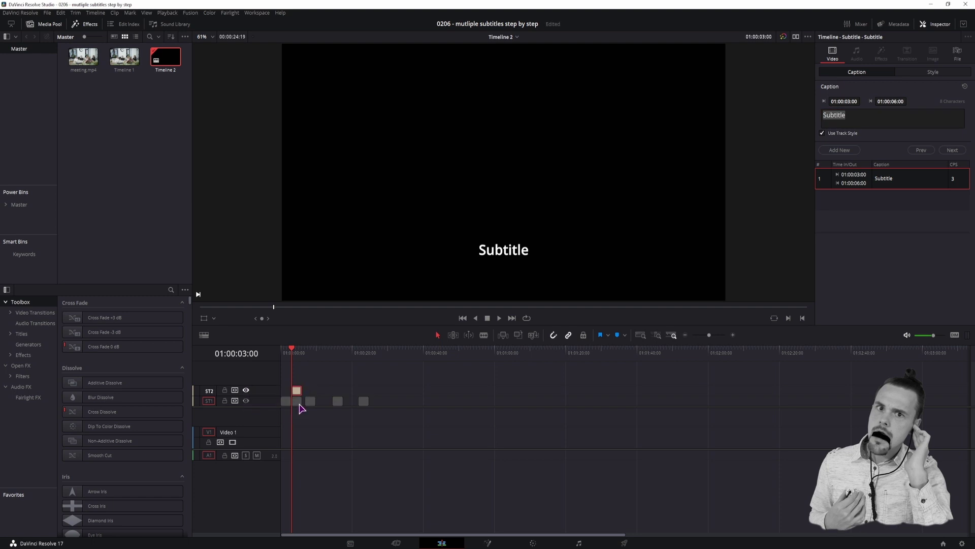
drag(303, 355, 325, 357)
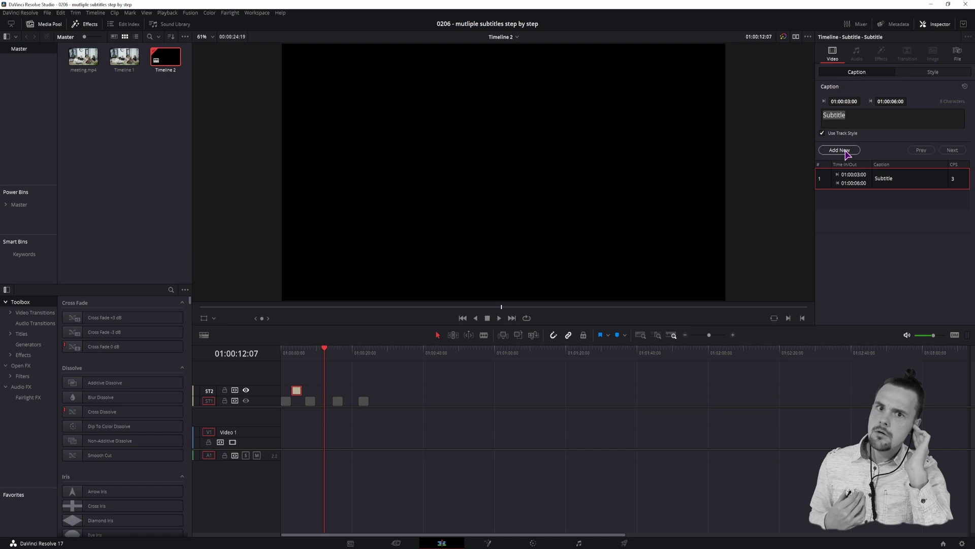
click(845, 152)
click(344, 353)
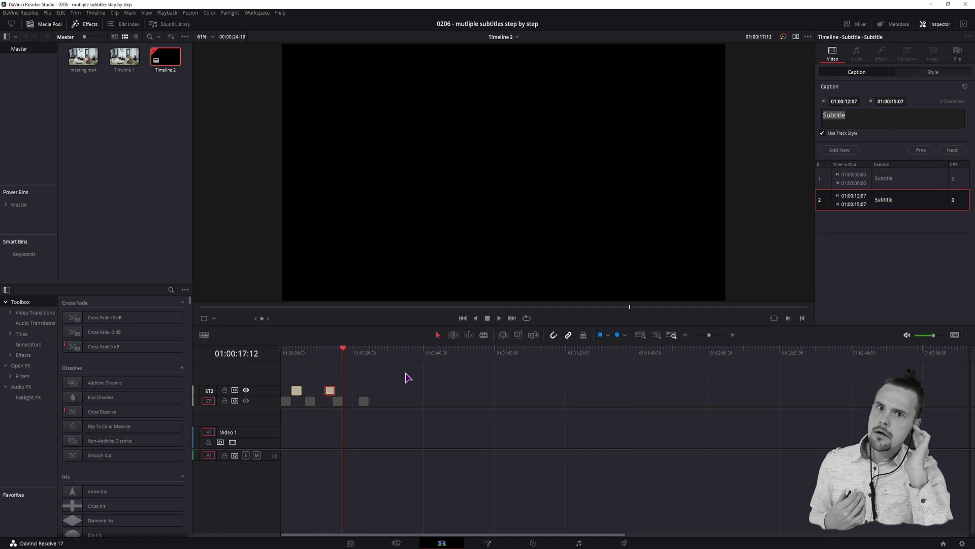
Open Timeline 1 and add a test caption on ST1.
double_click(125, 57)
click(271, 431)
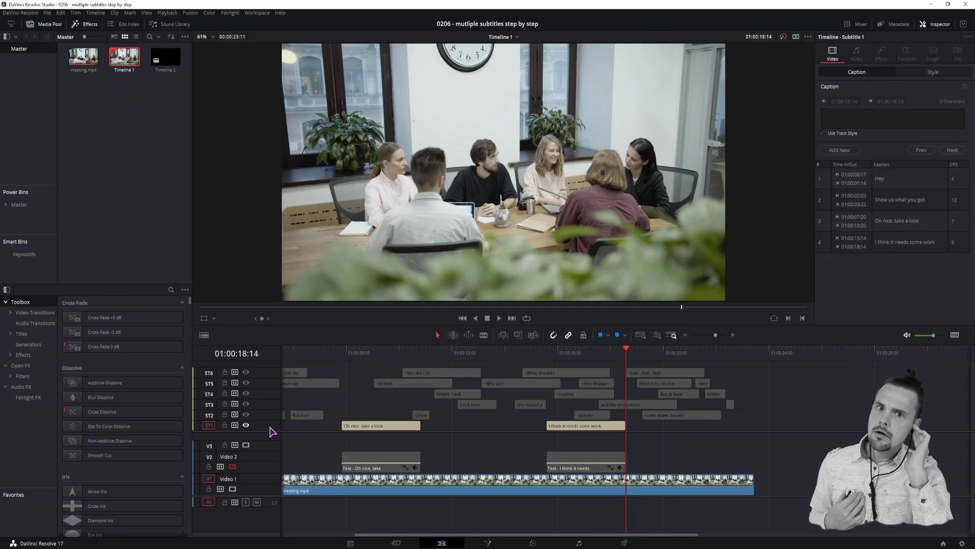
click(845, 152)
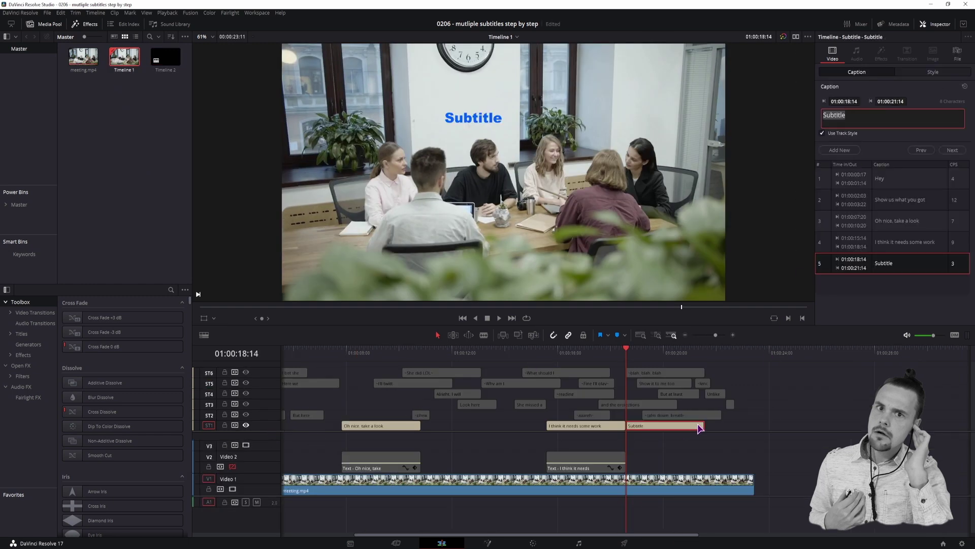
Resize and delete the test caption, then scrub through the speaker titles.
drag(703, 427, 643, 425)
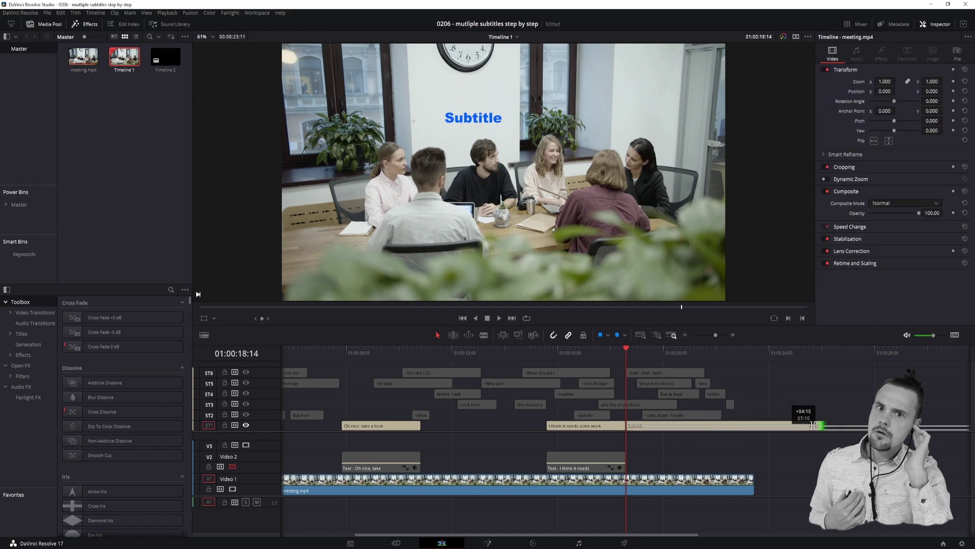
drag(644, 426, 699, 425)
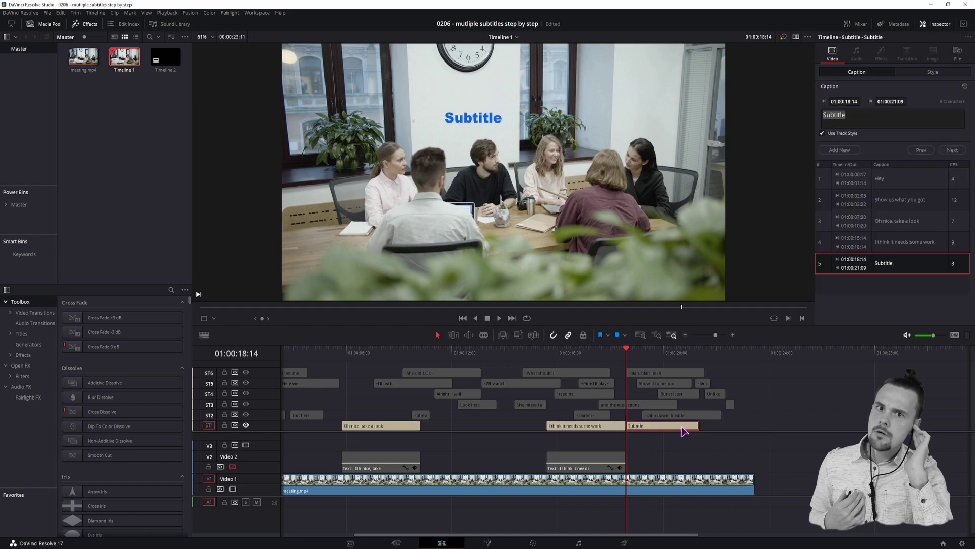
key(Delete)
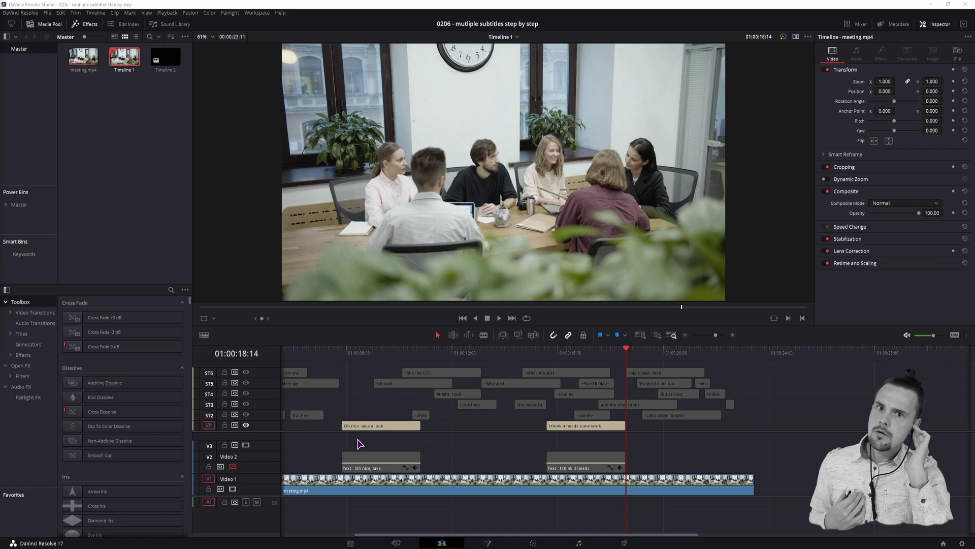
click(344, 351)
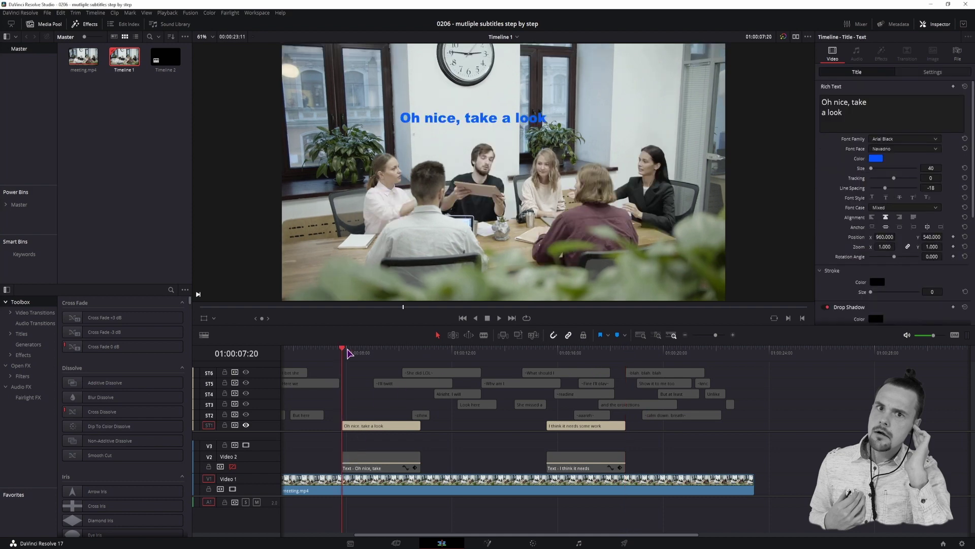
drag(374, 353, 436, 352)
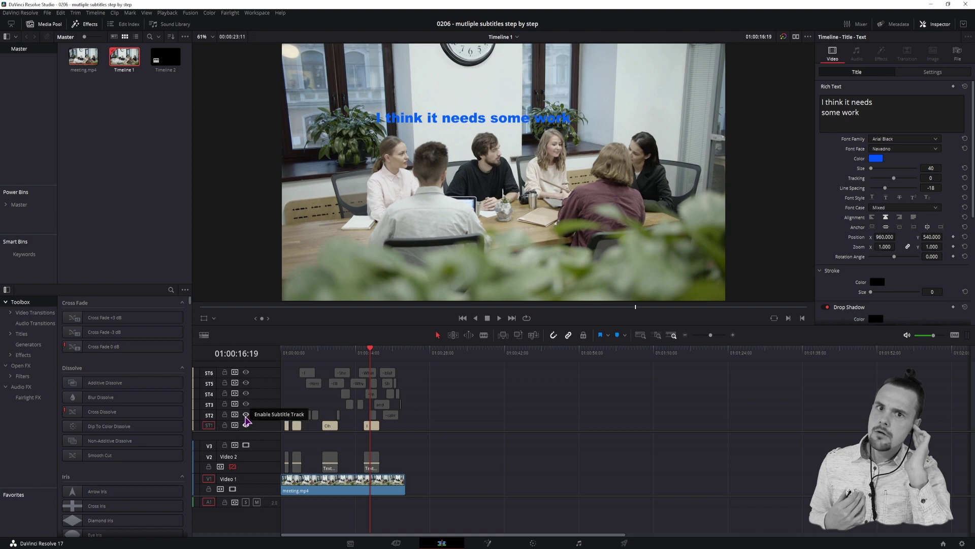
Toggle the subtitle track eye icons until ST6 shows '~What should I have for lunch~'.
click(246, 413)
click(246, 394)
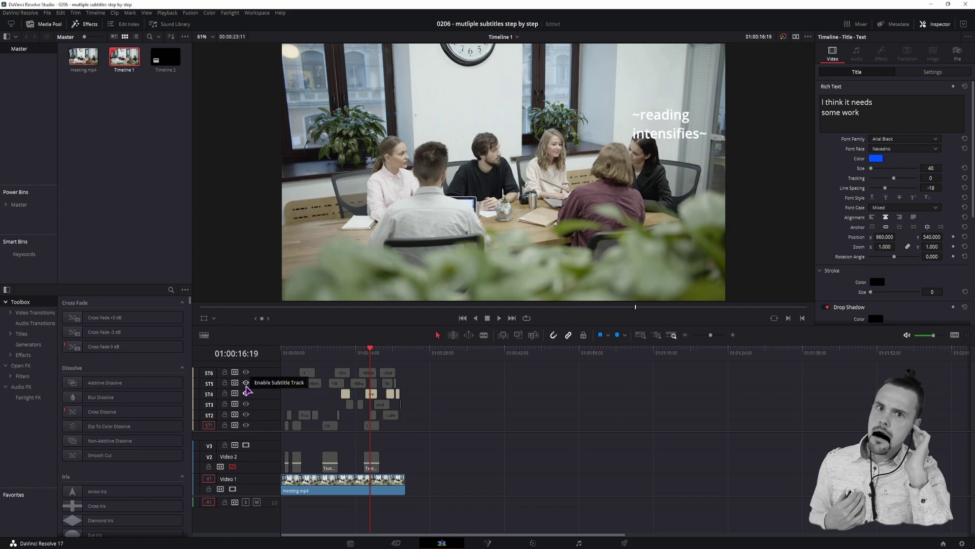
click(245, 373)
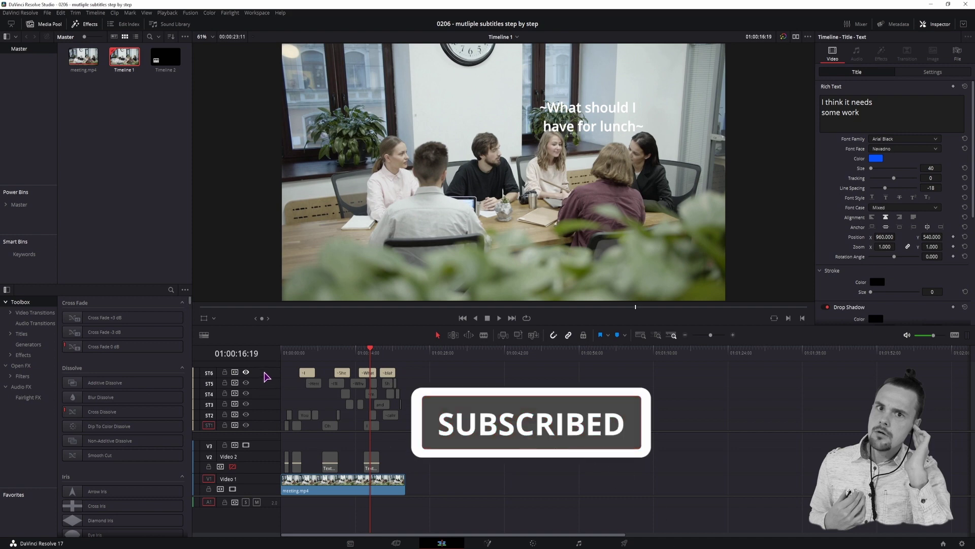
Export subtitle track ST1 as Subtitle 1.srt into the 0206 folder.
right_click(263, 428)
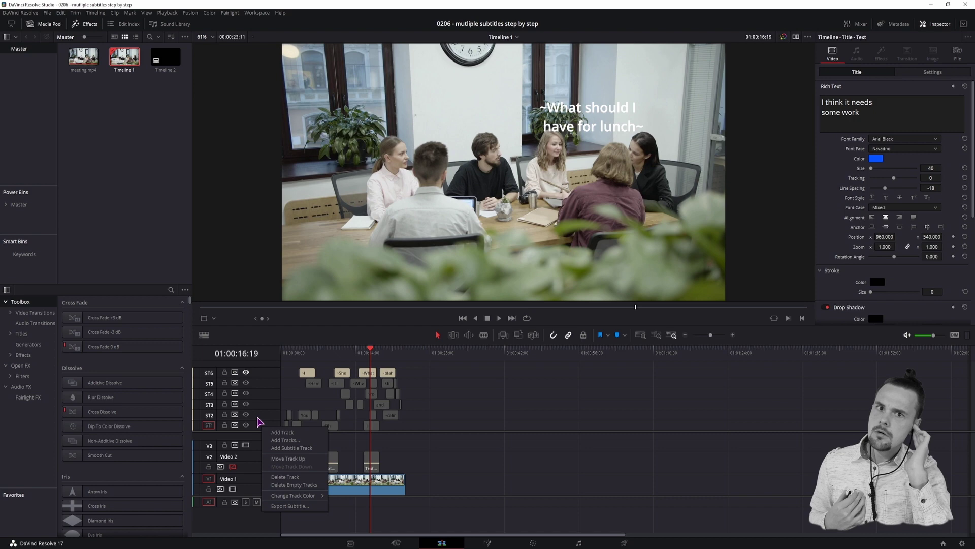
right_click(256, 409)
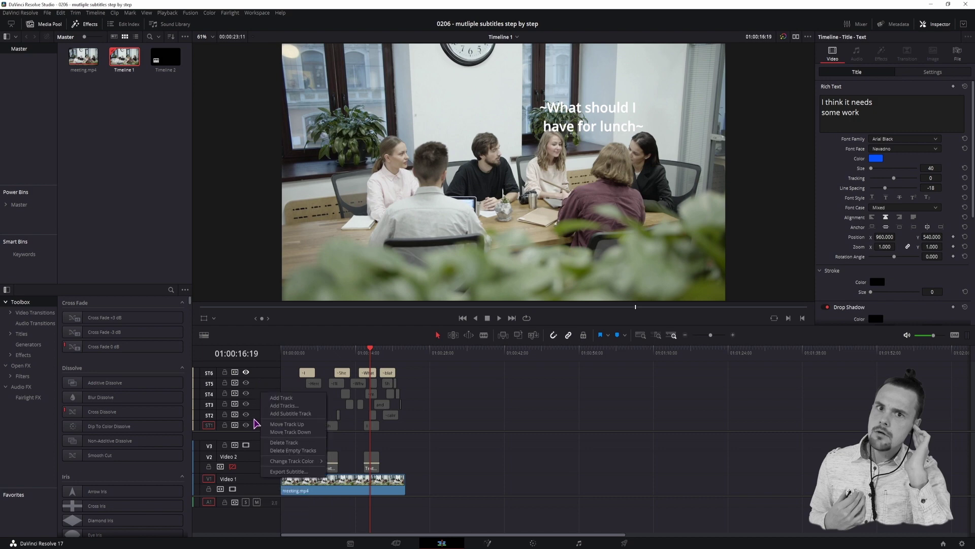
right_click(256, 428)
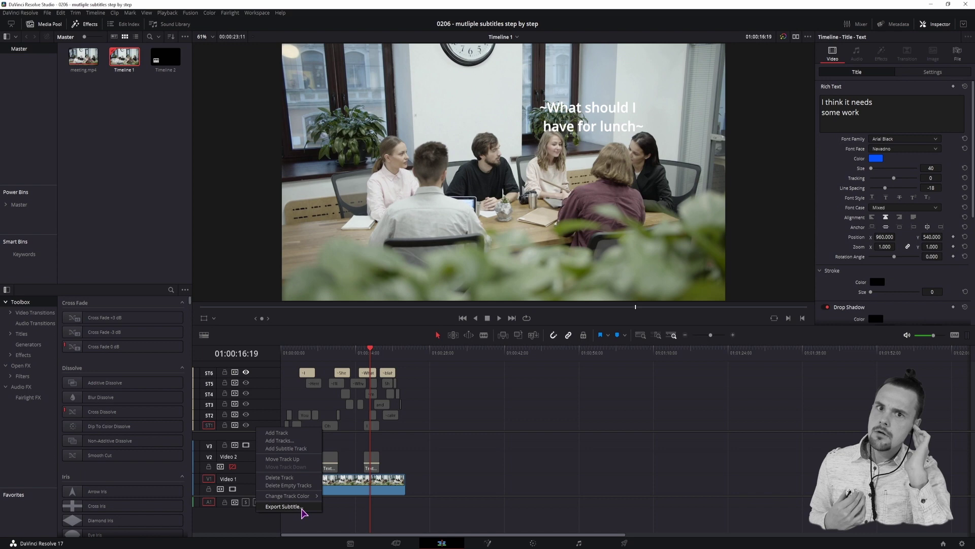
click(302, 509)
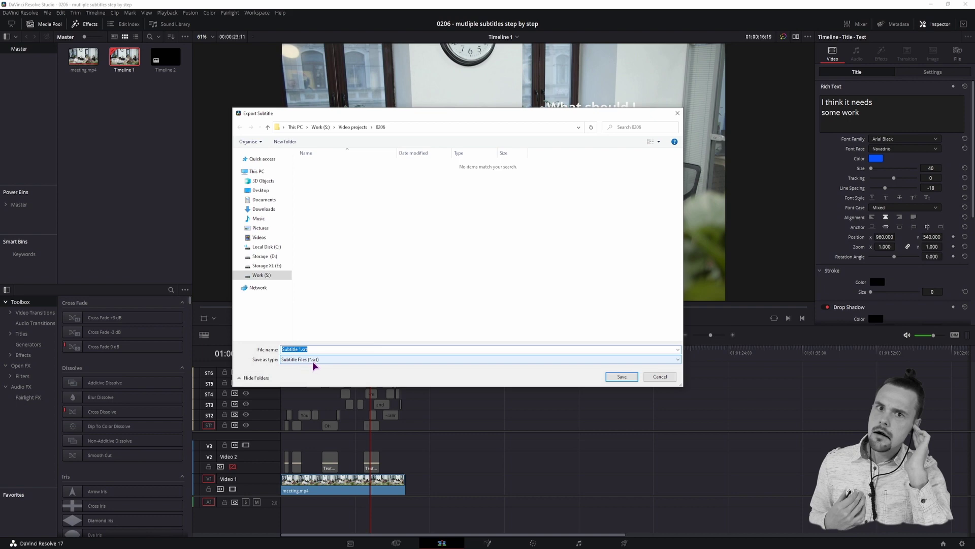
click(623, 379)
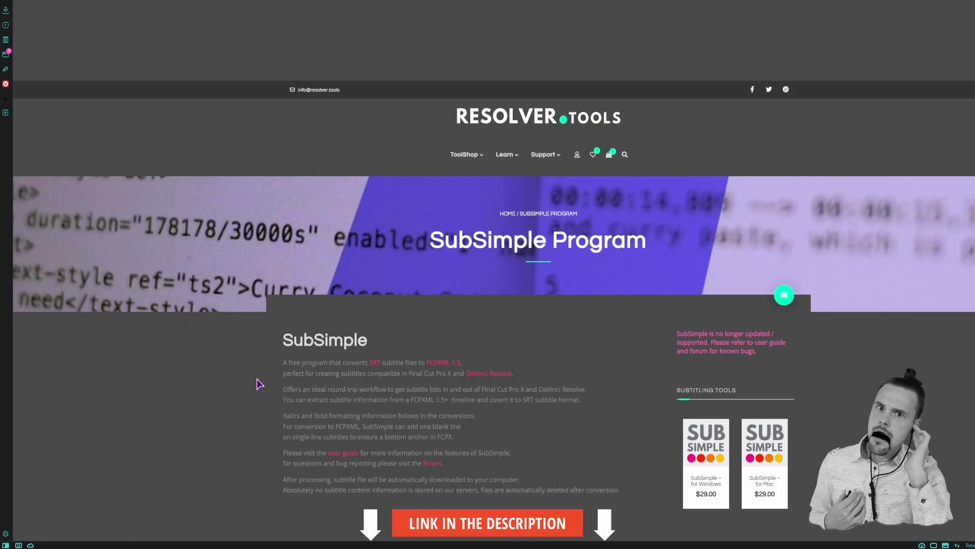
scroll(258, 384, down, 1)
scroll(258, 384, down, 2)
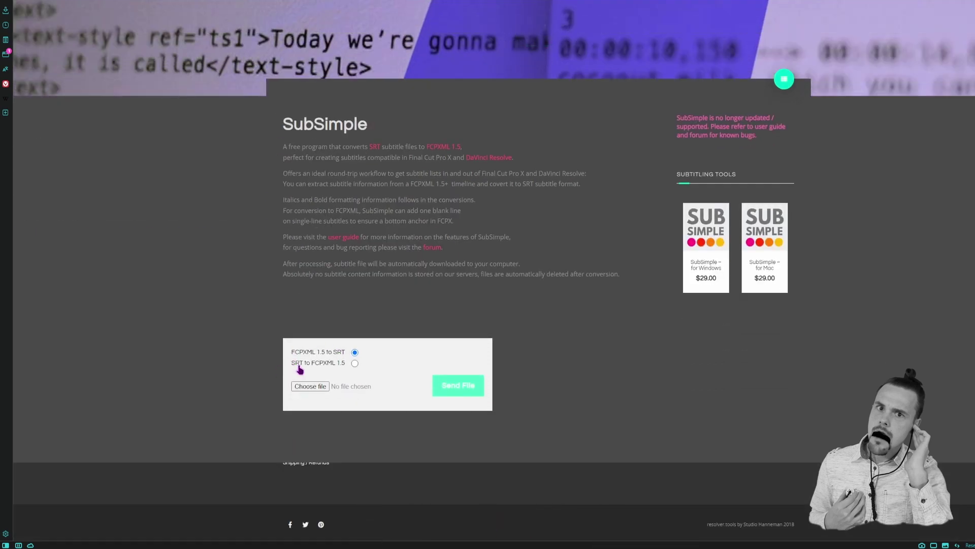
Convert Subtitle 1.srt with SubSimple's SRT to FCPXML 1.5 option and drag the result out.
click(354, 363)
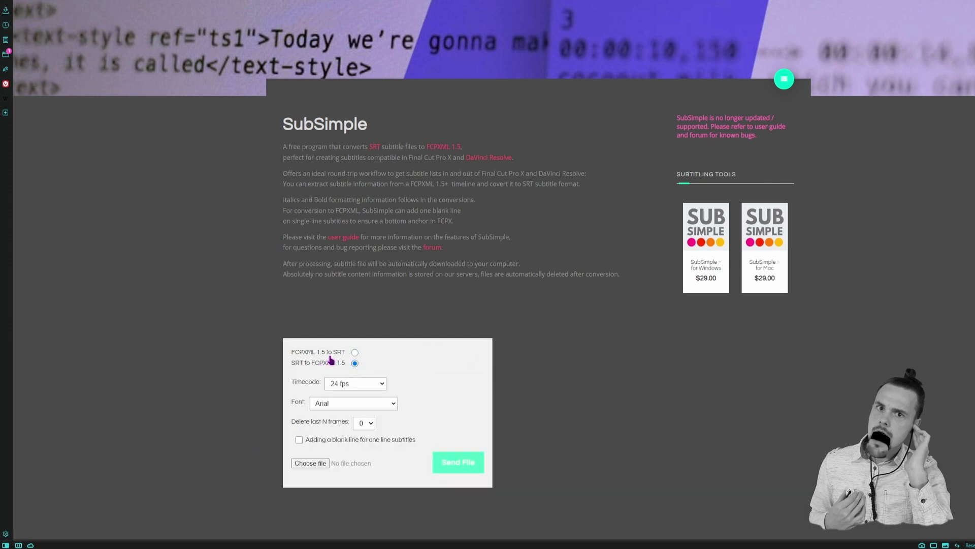
click(318, 462)
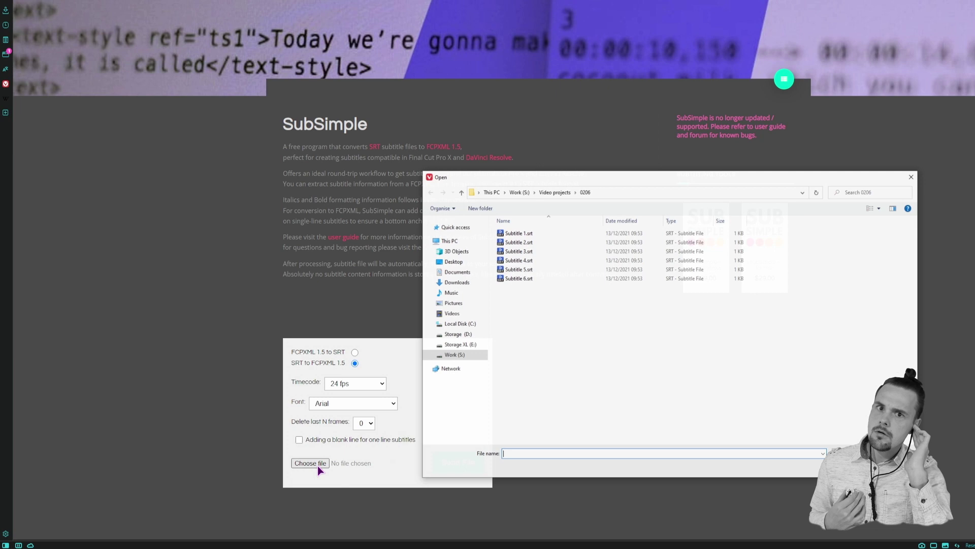
click(526, 279)
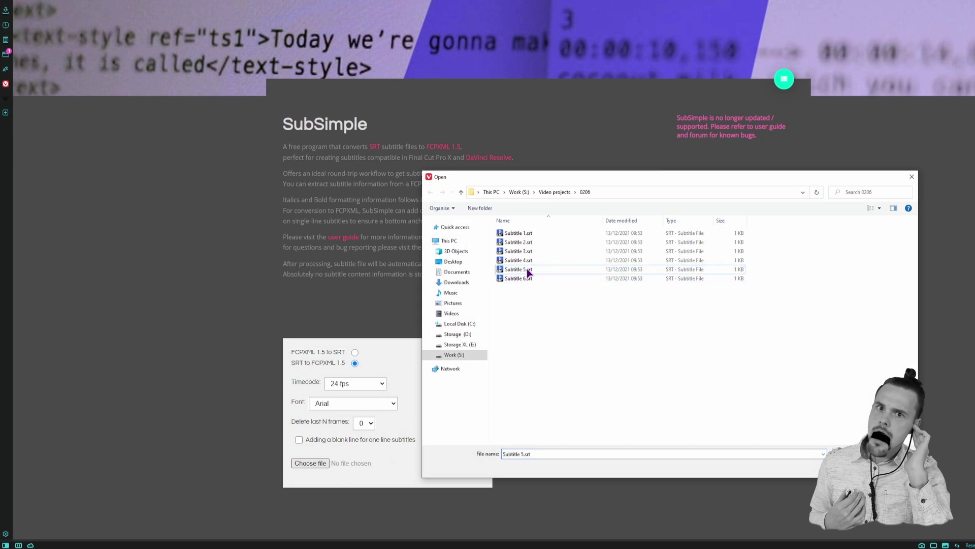
click(518, 280)
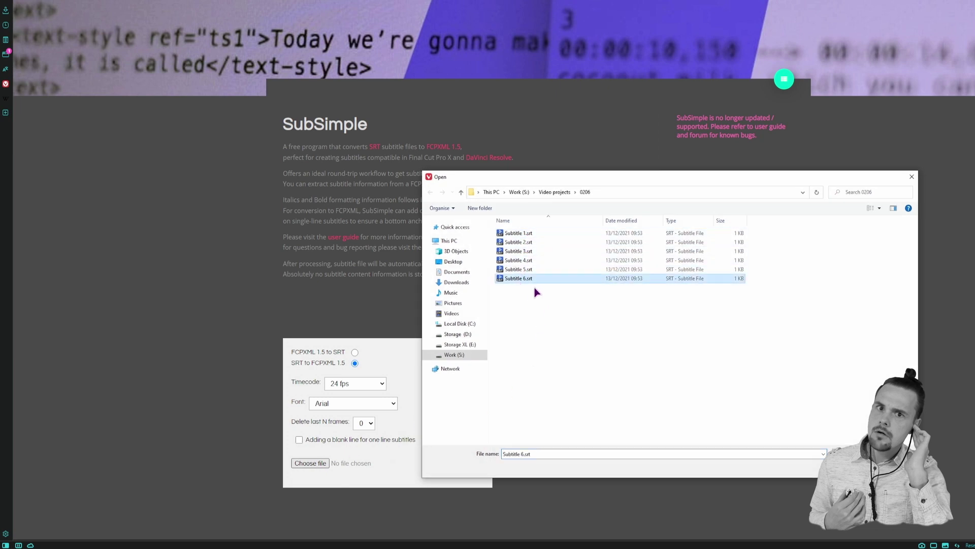
click(533, 235)
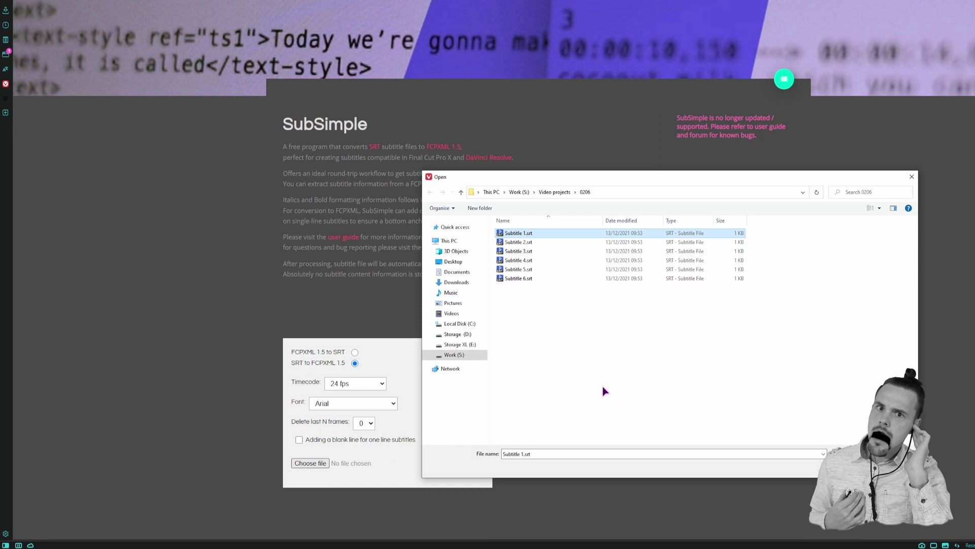
key(Return)
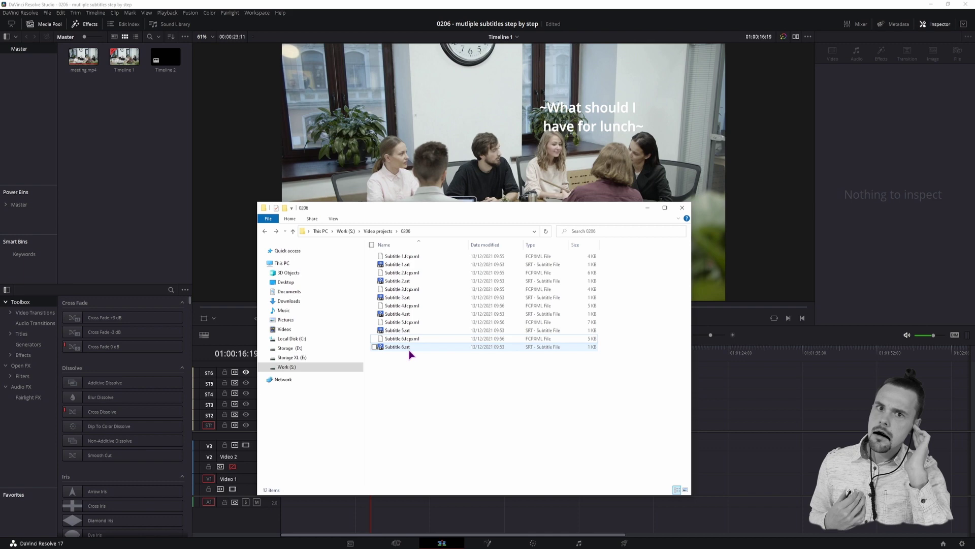
mouse_move(399, 256)
mouse_down()
mouse_move(151, 240)
mouse_move(153, 215)
mouse_up()
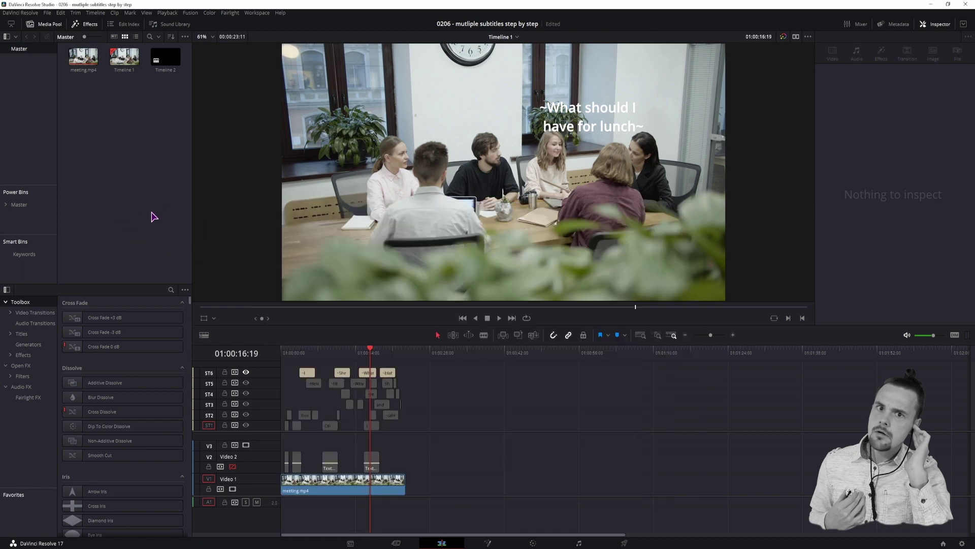
Import Subtitle 1.fcpxml as a new Subtitle 1 timeline.
right_click(130, 159)
mouse_move(150, 160)
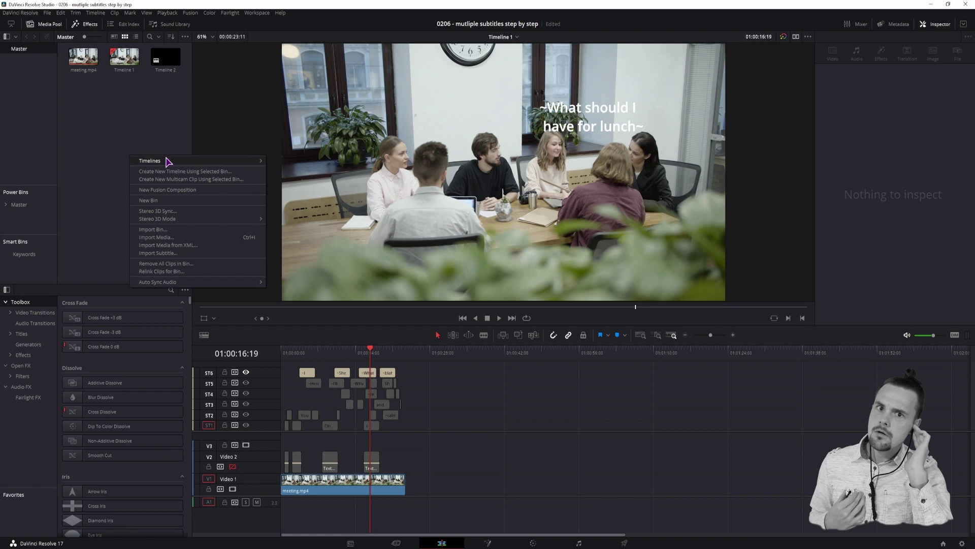
mouse_move(304, 171)
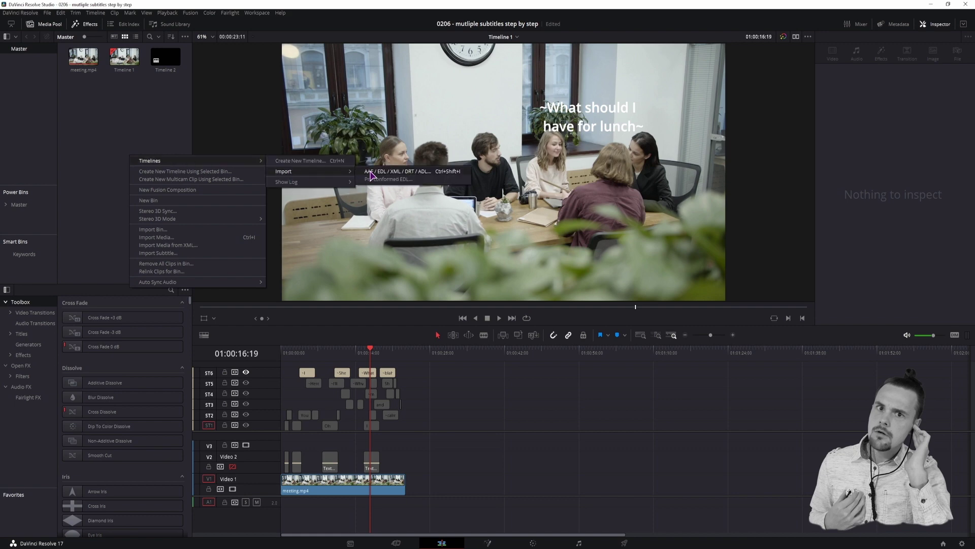
click(397, 172)
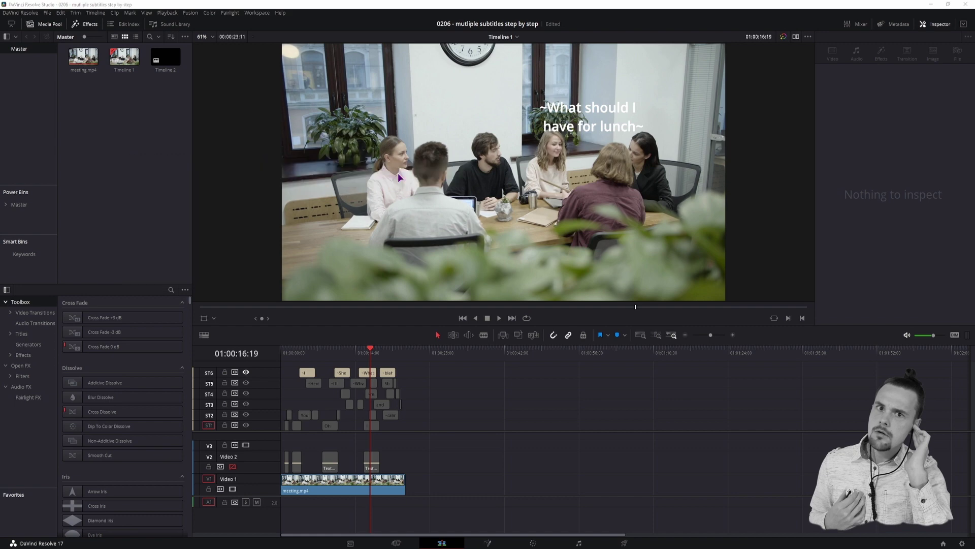
click(324, 164)
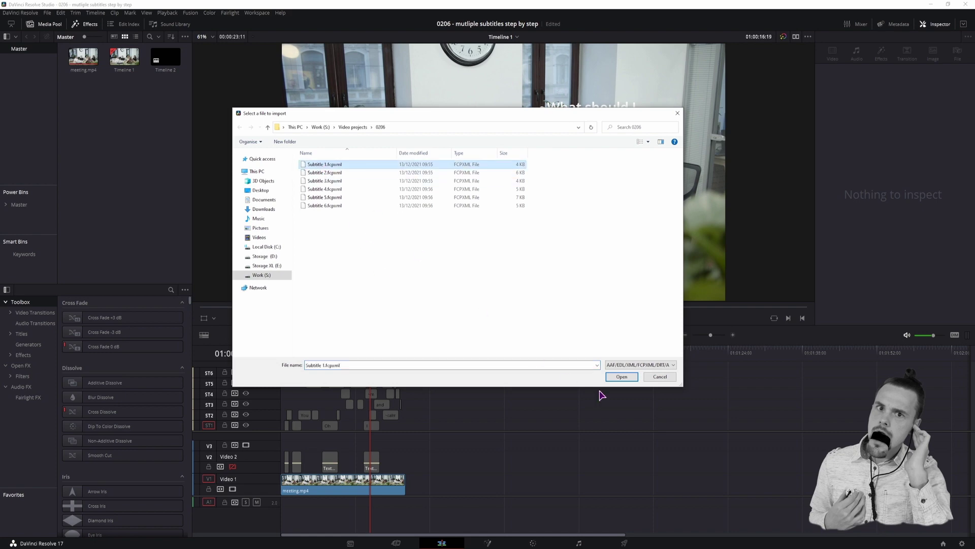
click(622, 377)
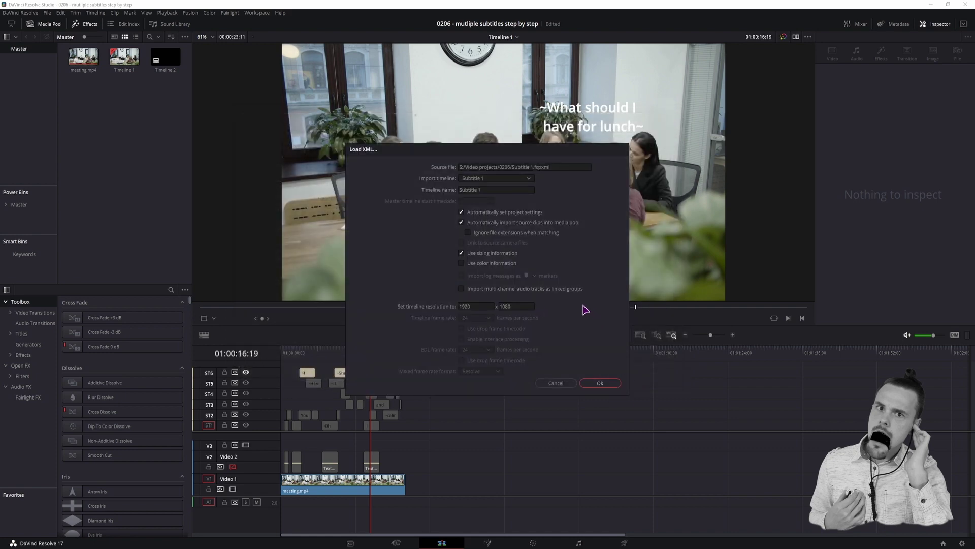
click(601, 384)
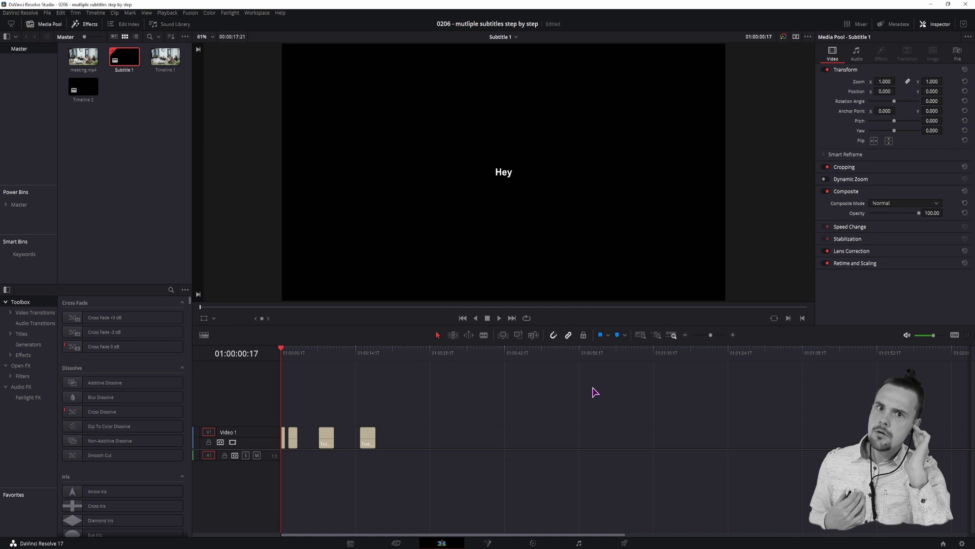
Select and copy all title clips in the Subtitle 1 timeline.
key(ctrl+a)
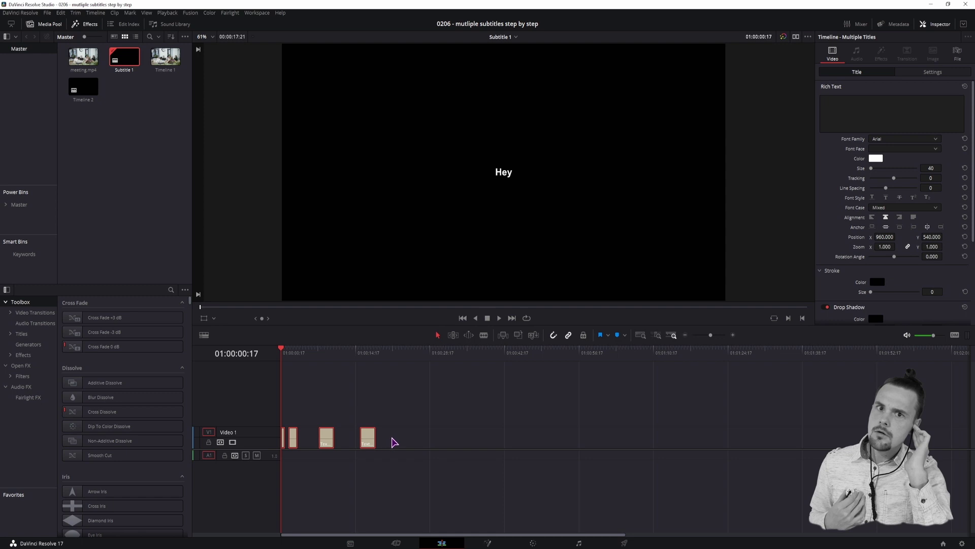
key(ctrl+c)
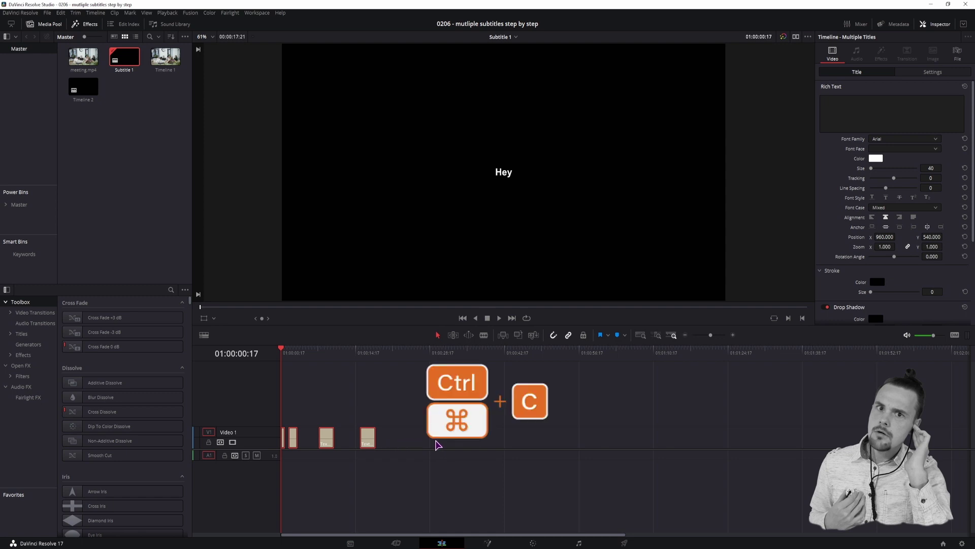
click(436, 445)
click(517, 39)
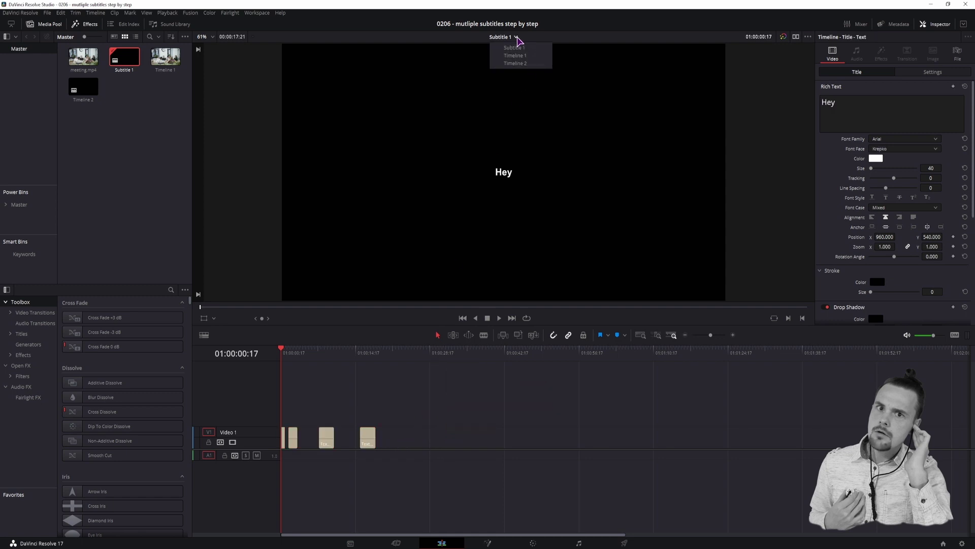
Paste the copied title clips into Timeline 1 and move them onto V3 at the start.
click(522, 57)
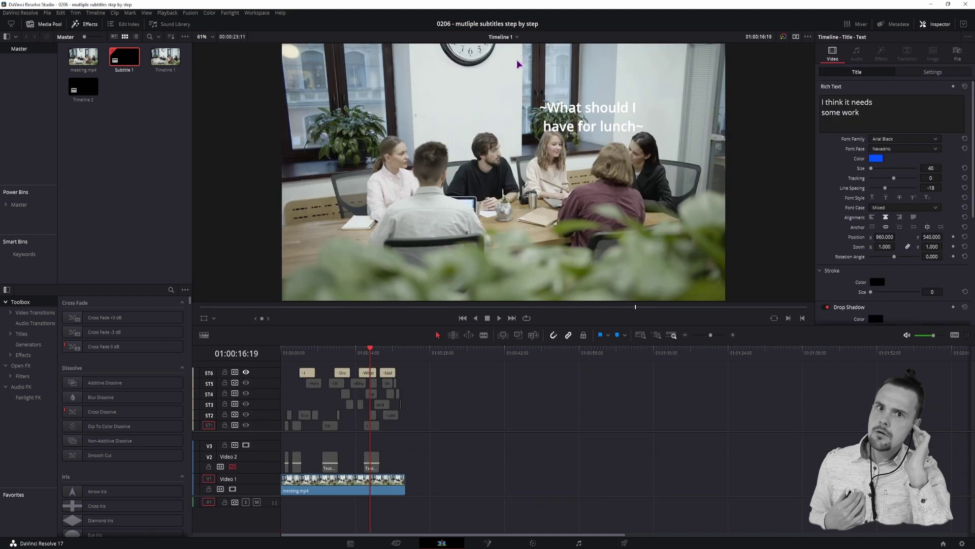
click(406, 495)
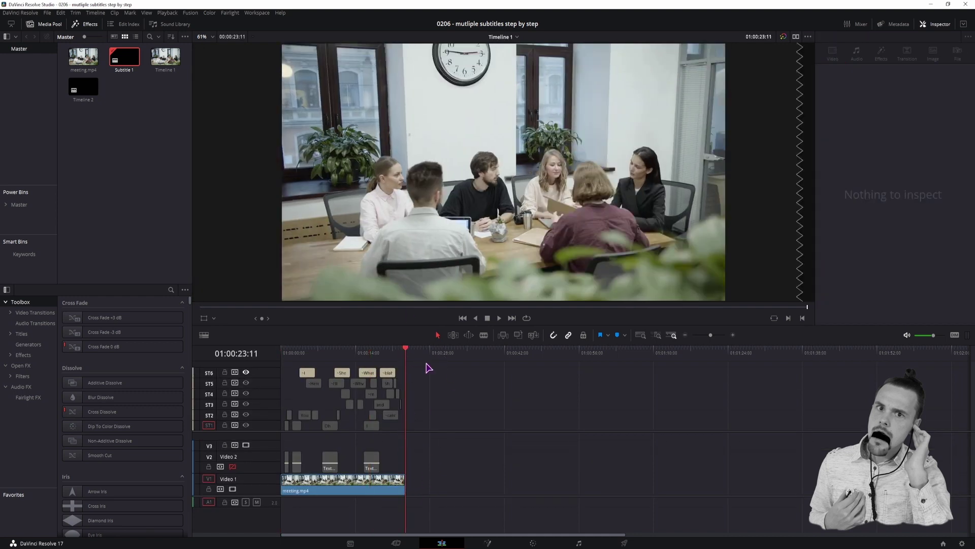
click(435, 354)
key(ctrl+v)
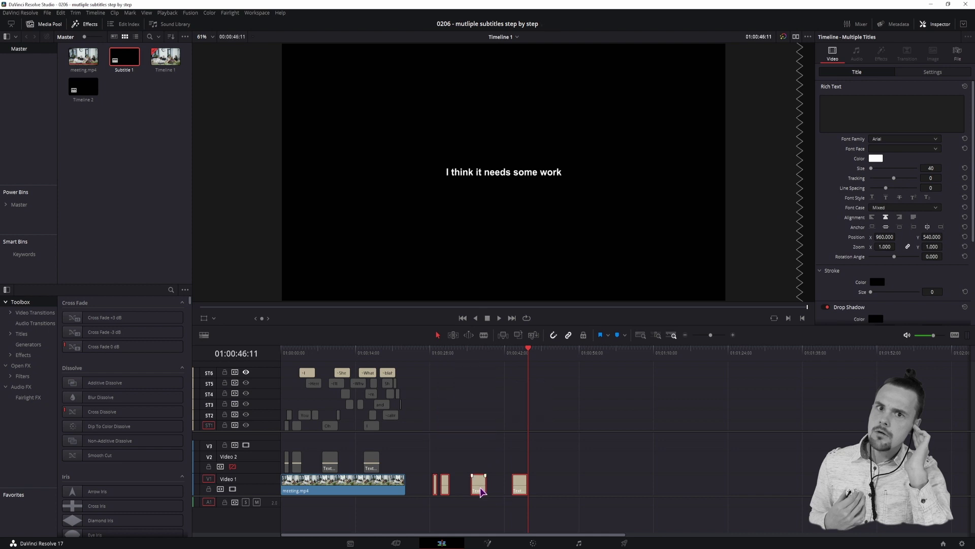
mouse_move(480, 491)
mouse_down()
mouse_move(463, 448)
mouse_move(332, 450)
mouse_up()
Replace the old Video 2 text clips with the titles from V3 and enable Video 2.
drag(408, 464, 282, 467)
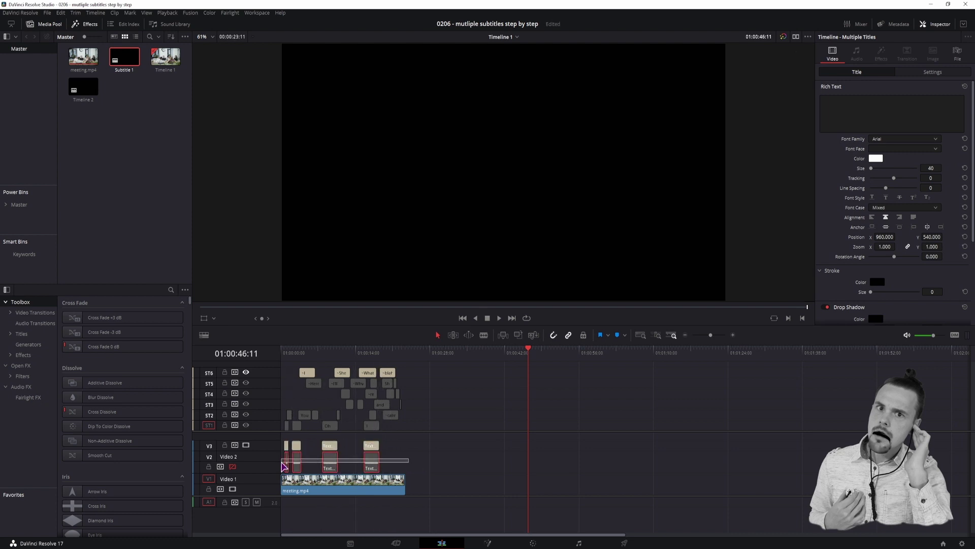
click(282, 466)
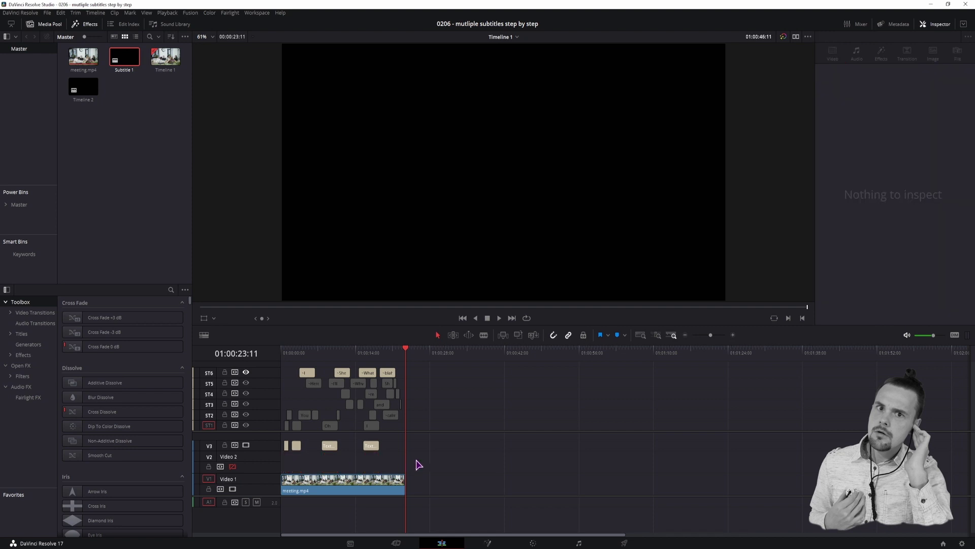
drag(416, 464, 285, 441)
click(287, 352)
scroll(310, 445, up, 3)
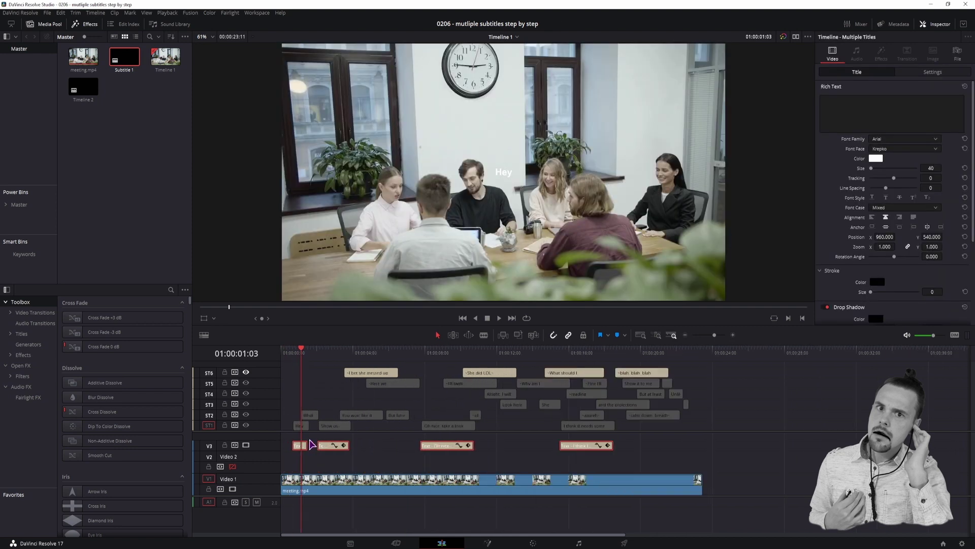
scroll(310, 445, up, 3)
drag(430, 446, 435, 461)
scroll(364, 458, down, 3)
scroll(374, 460, down, 3)
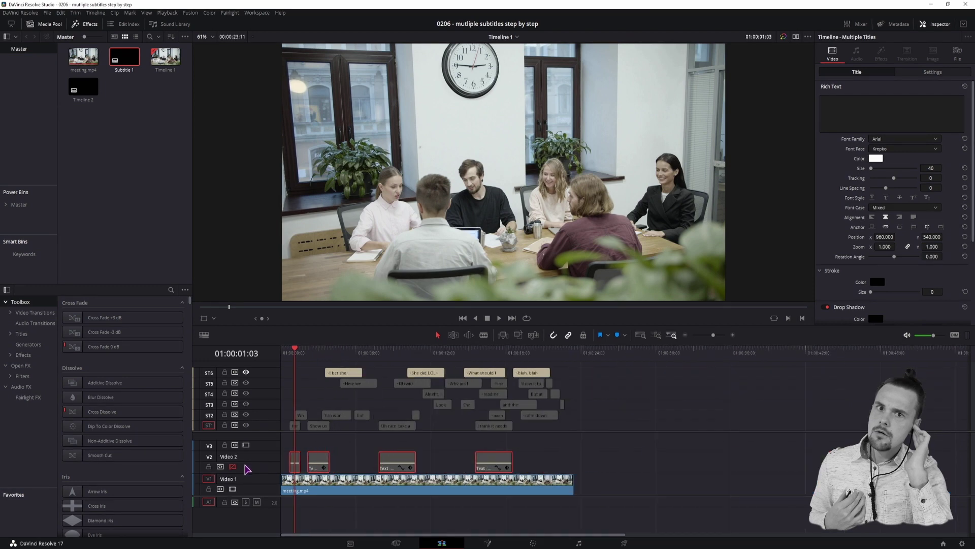
click(233, 466)
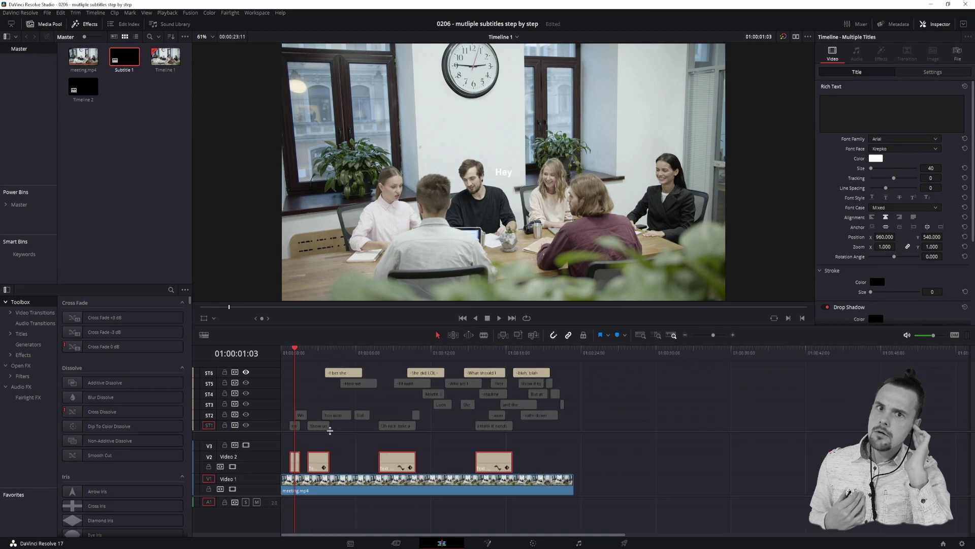
click(320, 352)
click(394, 353)
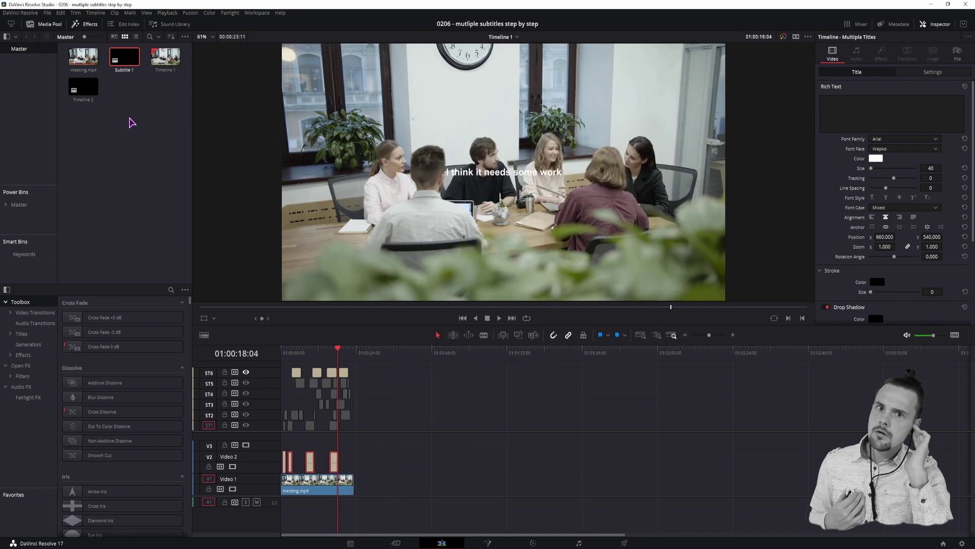
Import Subtitle 2.fcpxml as a new Subtitle 2 timeline.
right_click(130, 120)
mouse_move(202, 123)
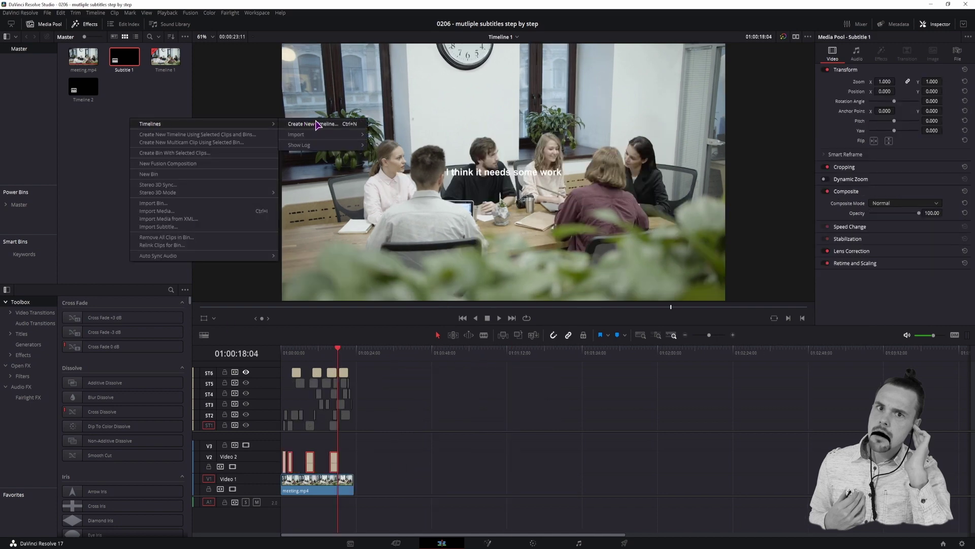
click(415, 135)
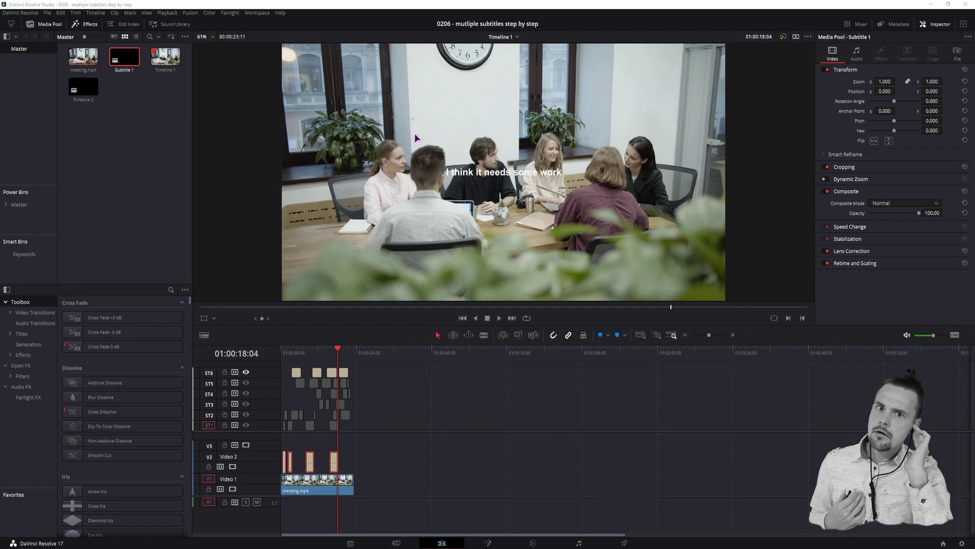
click(343, 172)
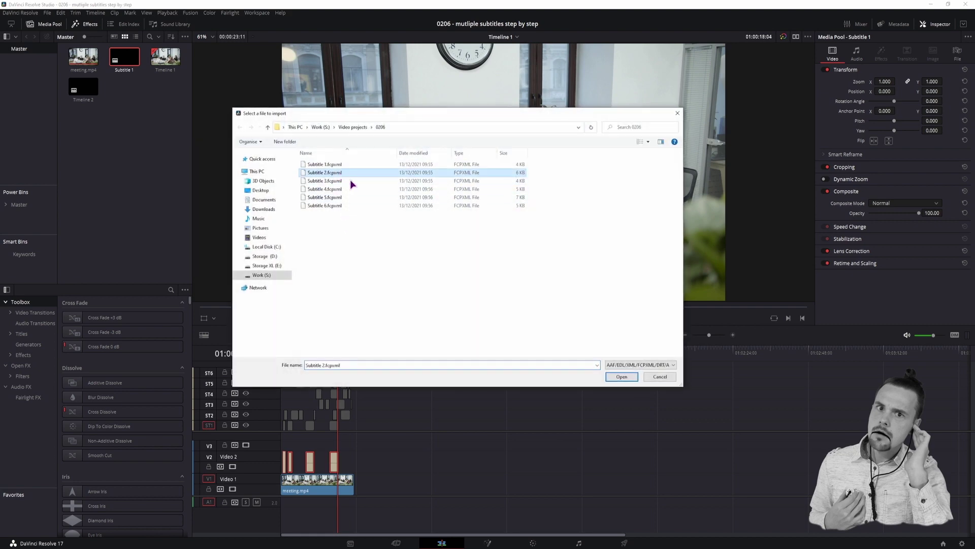
click(622, 376)
click(600, 396)
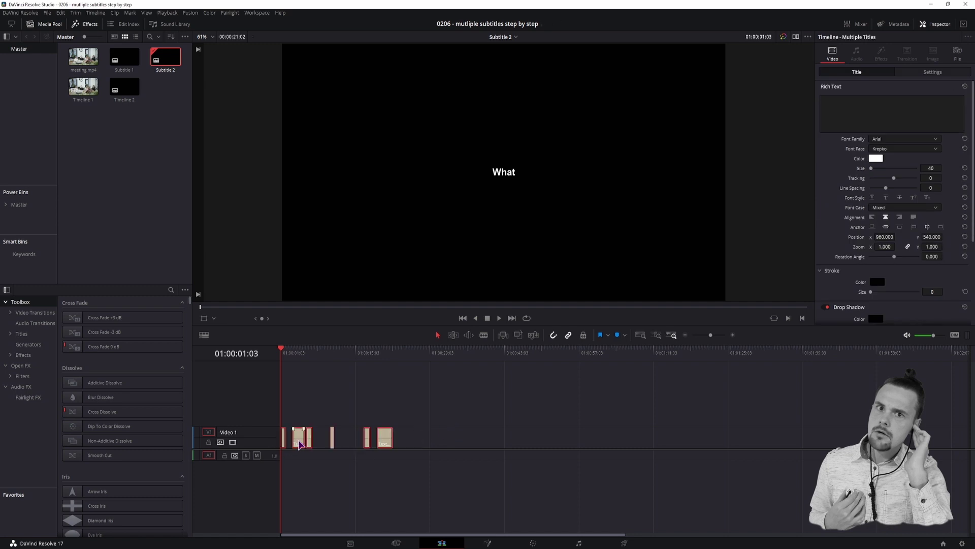
Back in Timeline 1, place the Subtitle 2 clips at the start of V3.
click(516, 38)
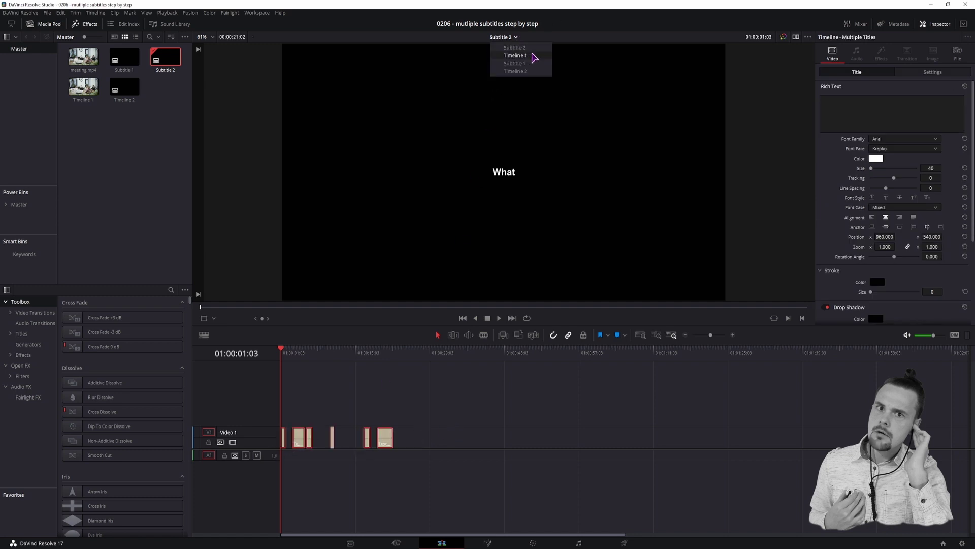
click(514, 55)
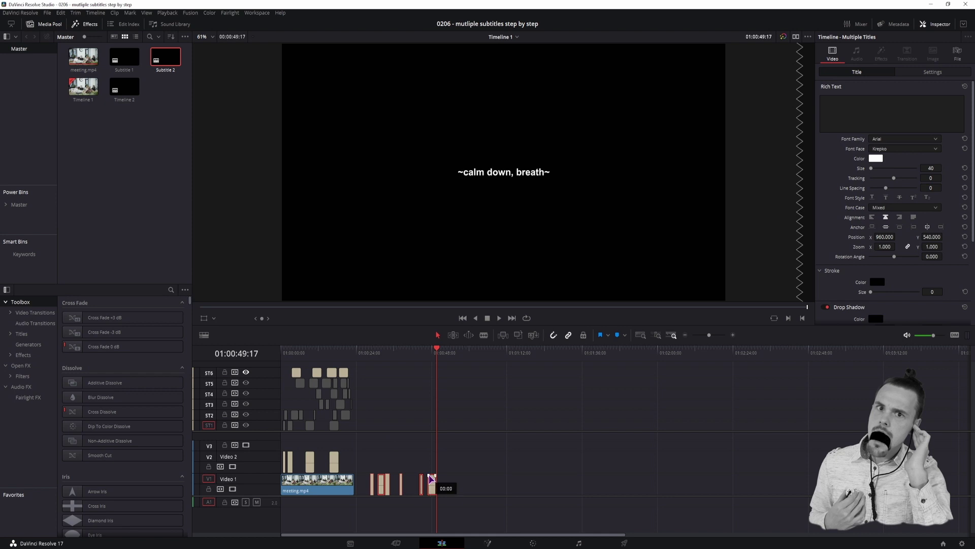
drag(425, 451, 338, 449)
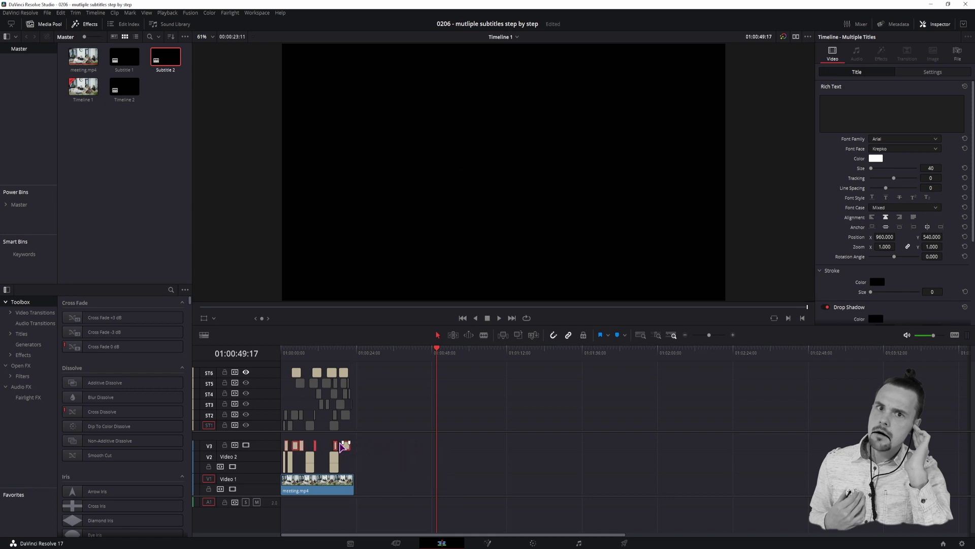
click(288, 354)
scroll(288, 354, up, 2)
Delete the unused Timeline 2 and Subtitle 1 timelines from the Media Pool.
click(407, 352)
click(158, 146)
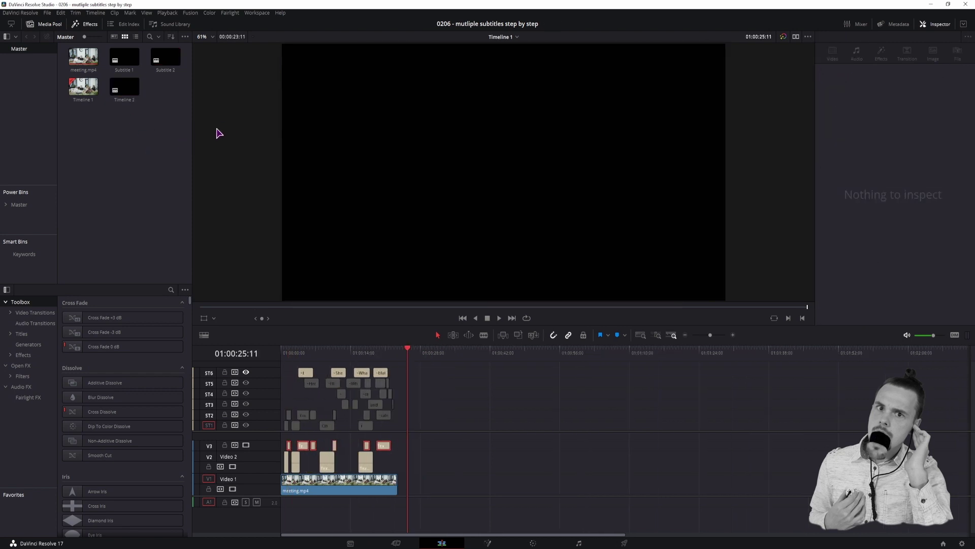
click(125, 91)
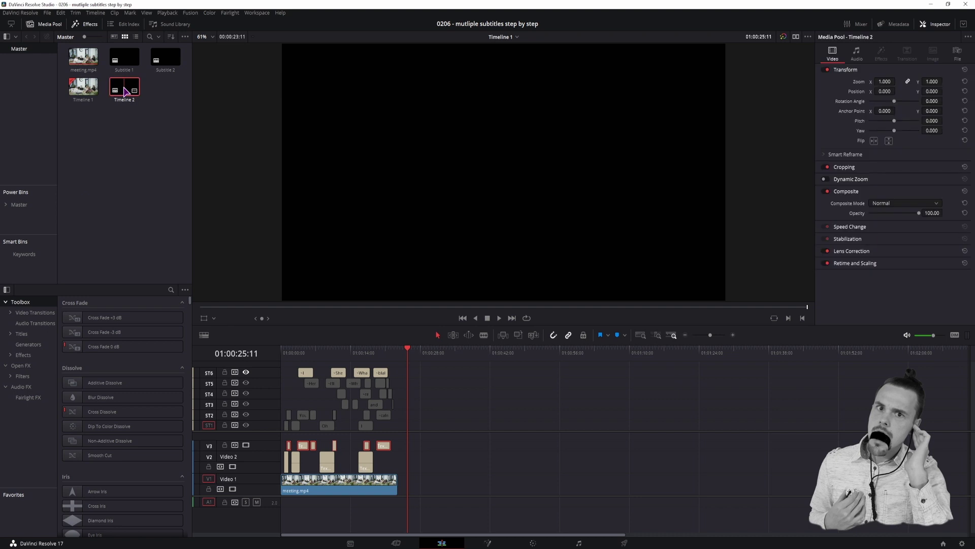
key(Delete)
click(555, 309)
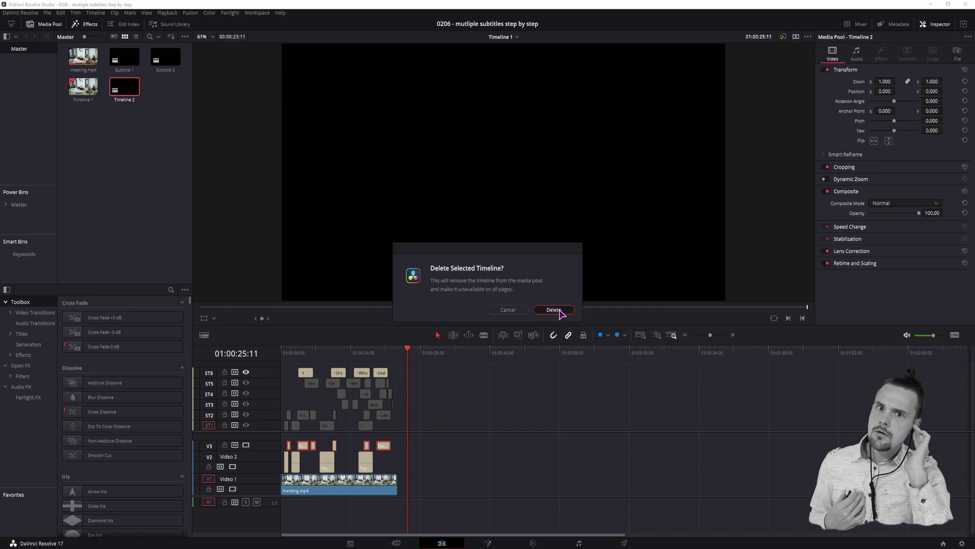
key(Delete)
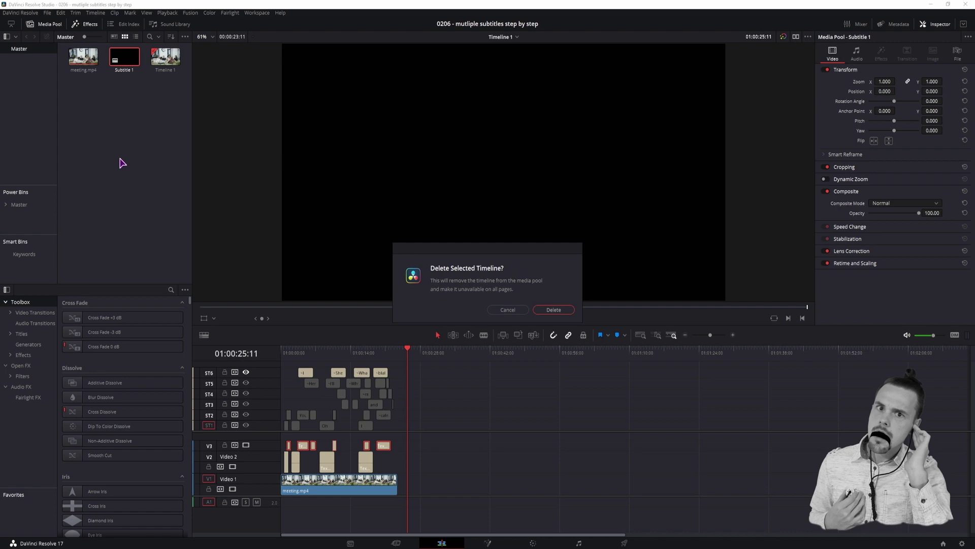
click(556, 312)
Import the Subtitle 3 through 6 FCPXML files as timelines.
right_click(141, 127)
mouse_move(293, 140)
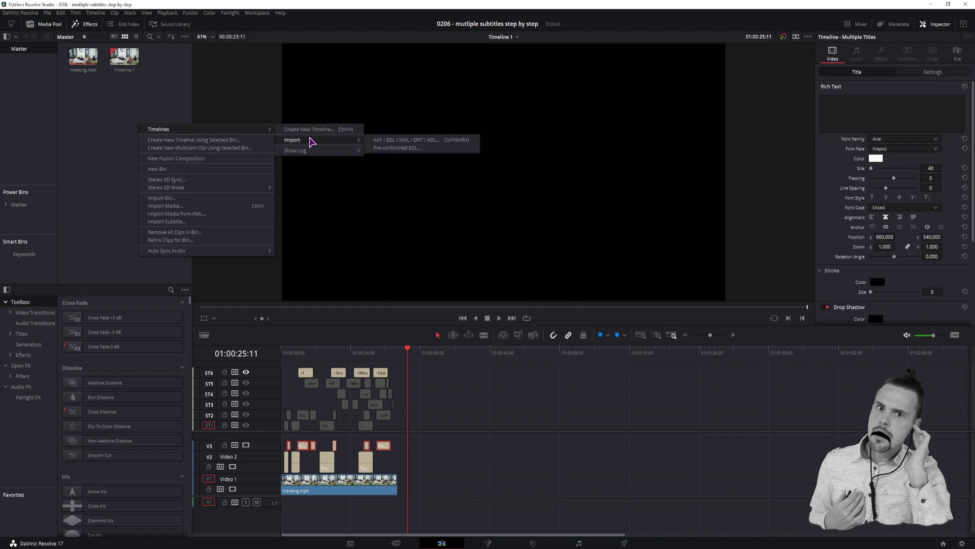
click(397, 141)
drag(326, 214, 342, 183)
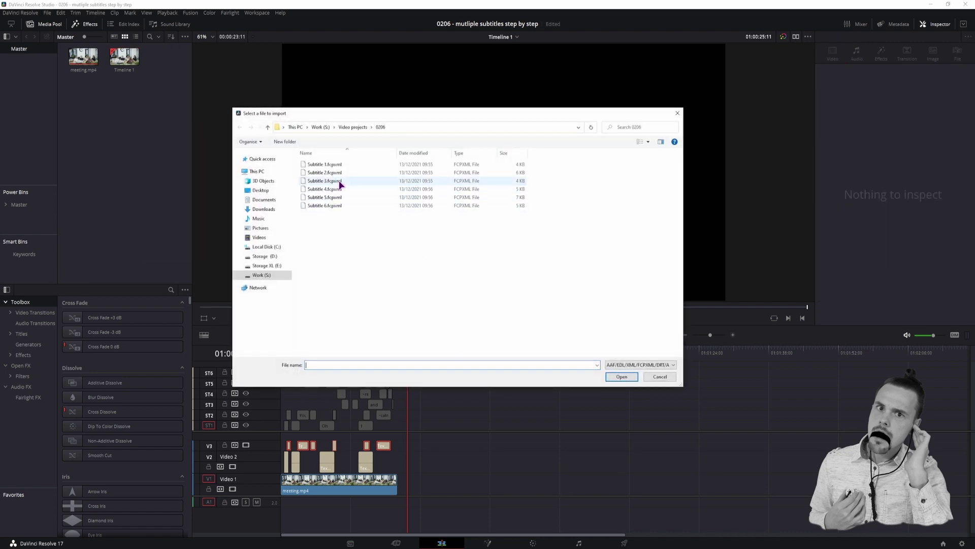
click(622, 377)
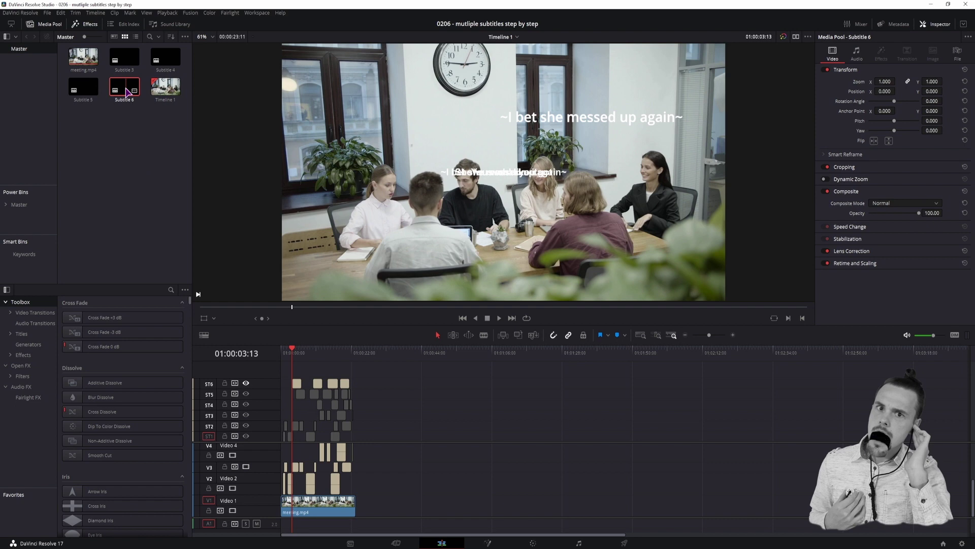
Delete the Subtitle 3–6 timelines and hide subtitle track ST6.
key(Delete)
click(555, 312)
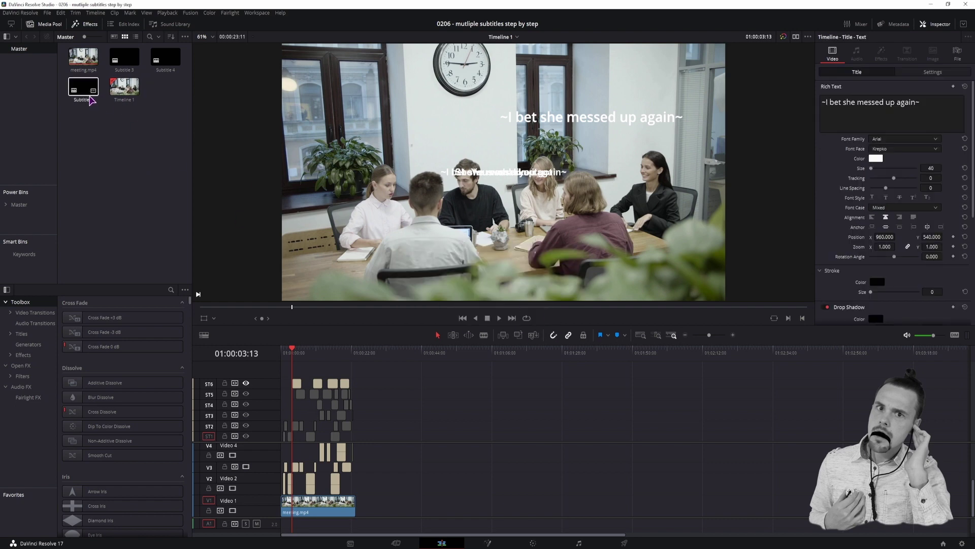
key(Delete)
click(556, 313)
click(171, 61)
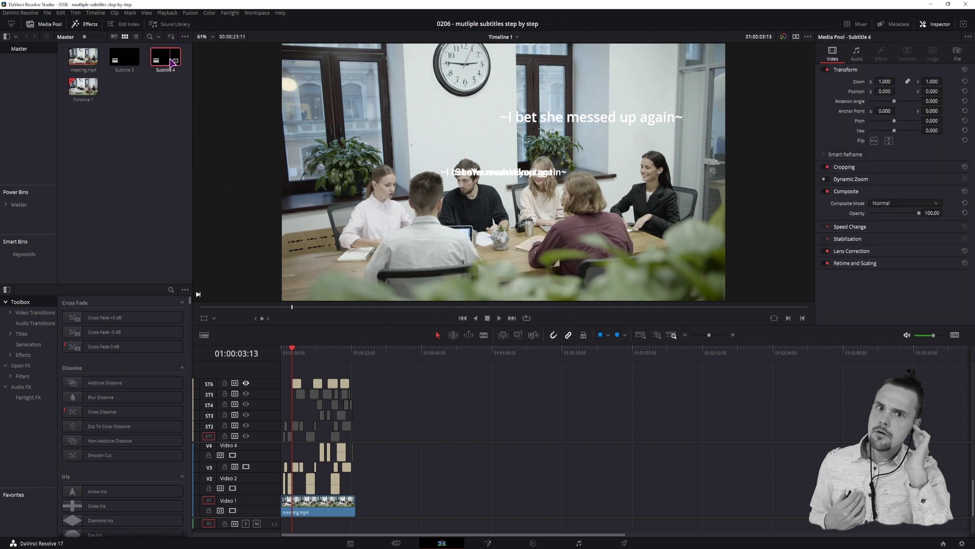
key(Delete)
click(555, 312)
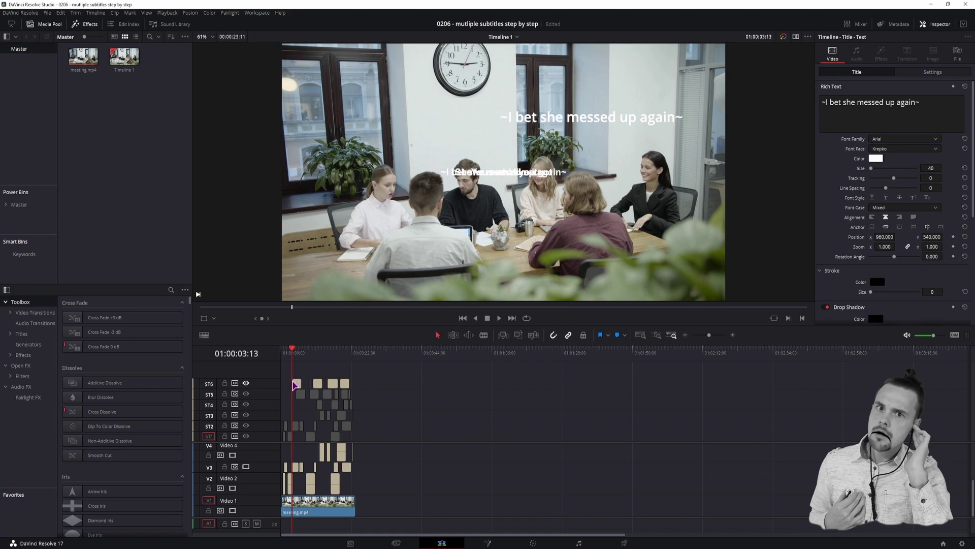
click(246, 383)
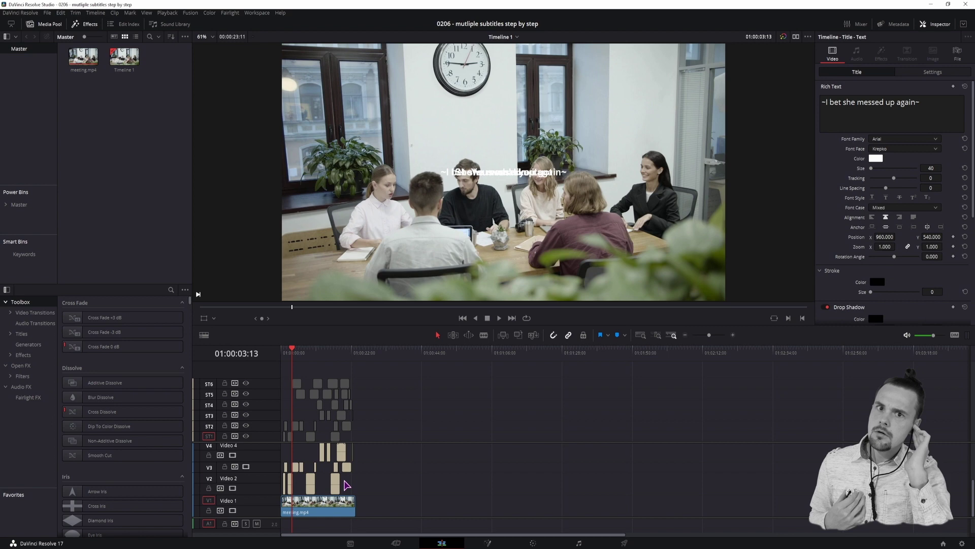
scroll(342, 477, up, 3)
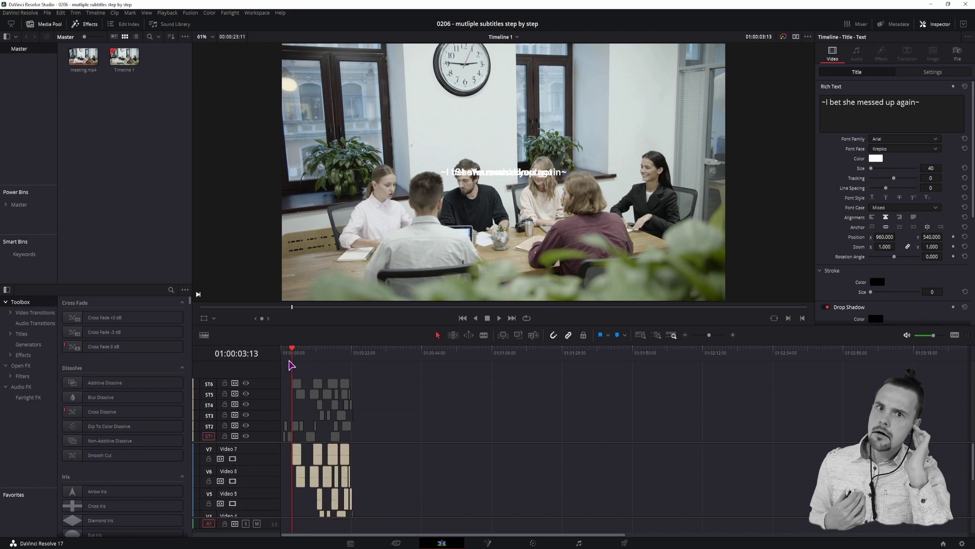
Play the edit from the start of the timeline to review the subtitles.
drag(296, 352, 277, 358)
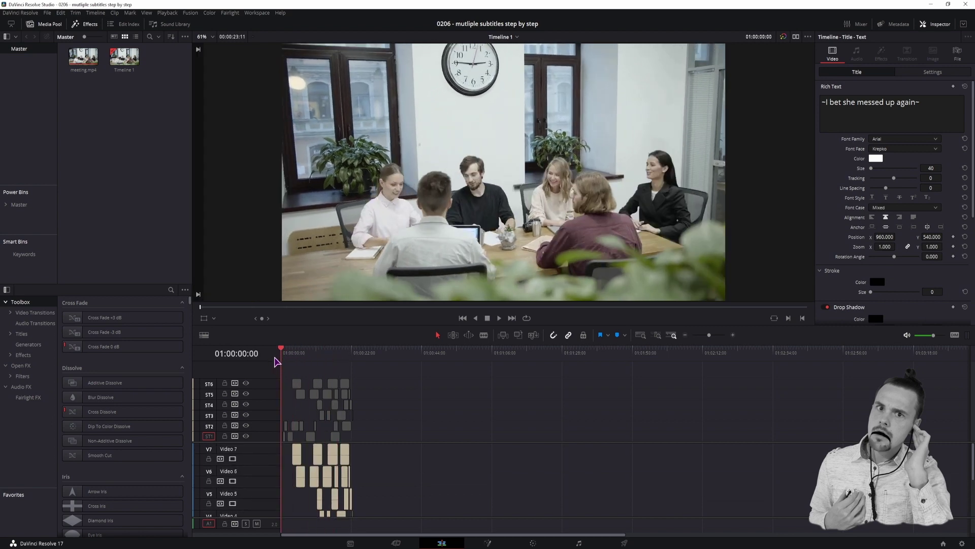
key(space)
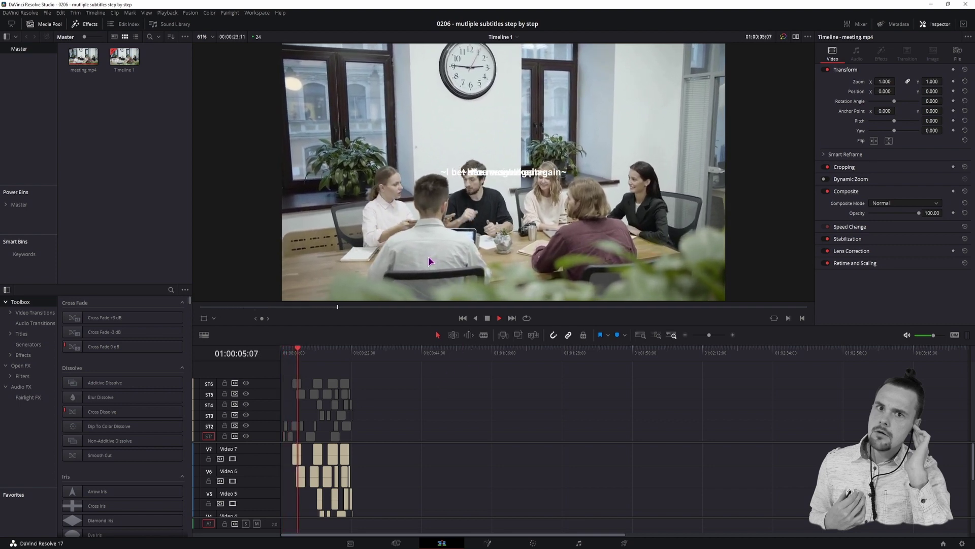
key(space)
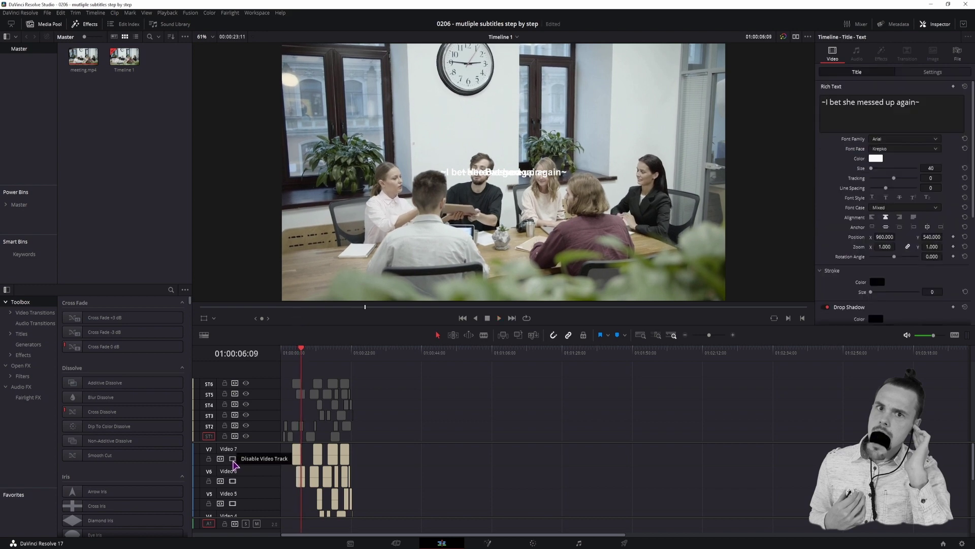
Disable video tracks V7, V6, V5, V4 and V3.
click(233, 458)
click(233, 481)
scroll(279, 481, down, 1)
click(232, 480)
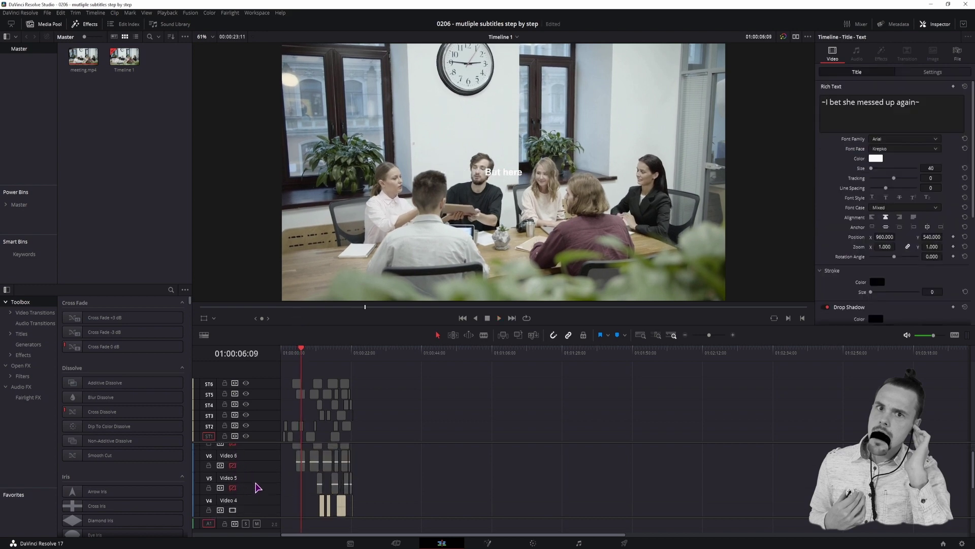
scroll(240, 492, down, 1)
click(233, 486)
scroll(254, 494, down, 1)
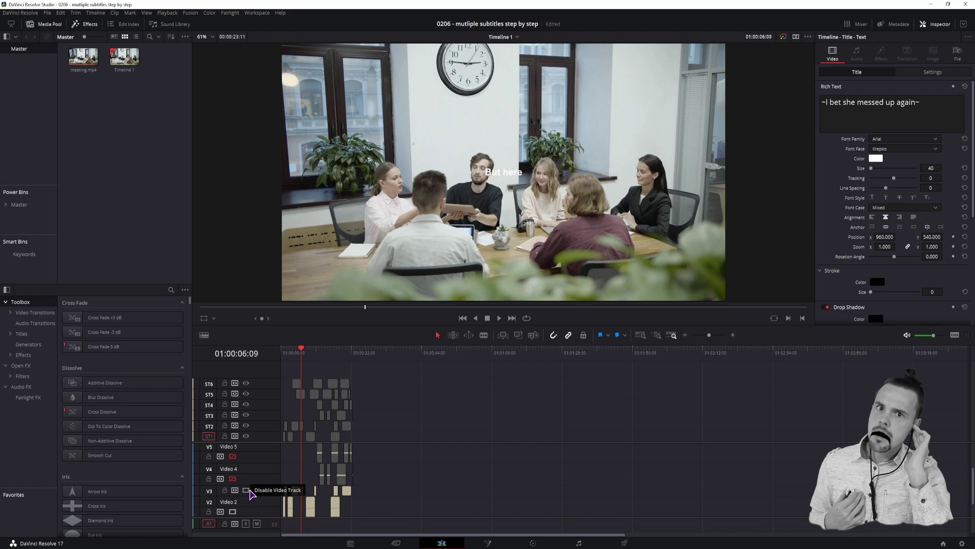
click(249, 491)
scroll(257, 495, down, 2)
drag(301, 352, 299, 352)
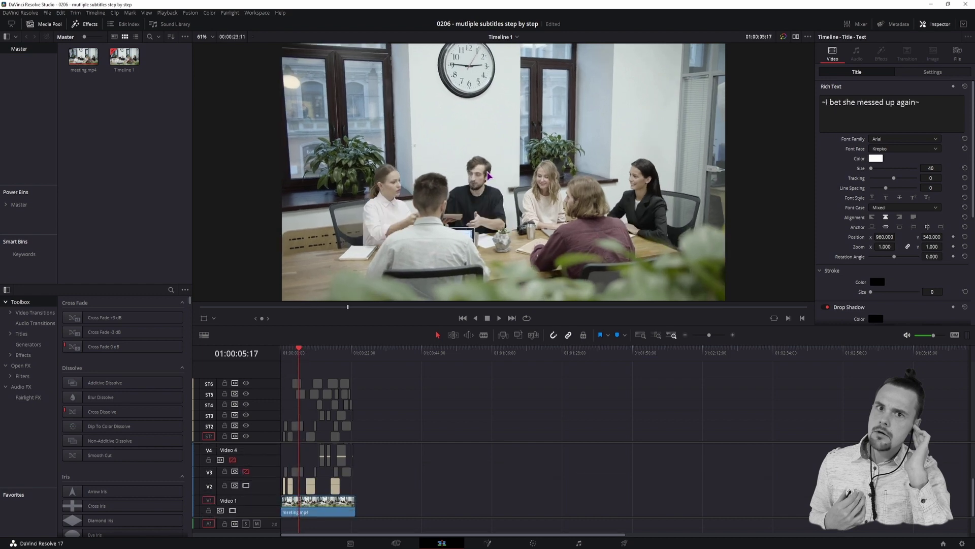
Select the three V2 subtitle clips, then extend the marquee to clips on every video track.
click(291, 355)
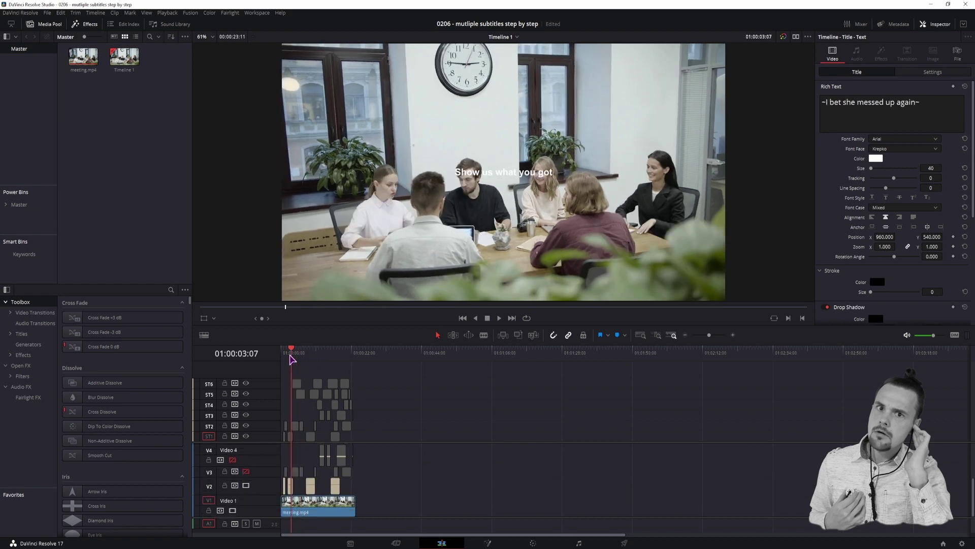
click(290, 489)
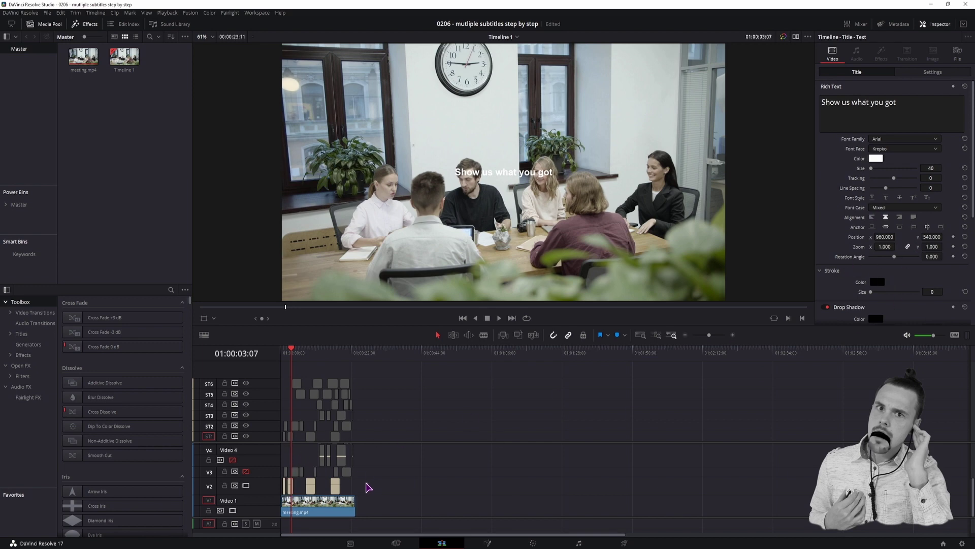
drag(368, 482, 281, 495)
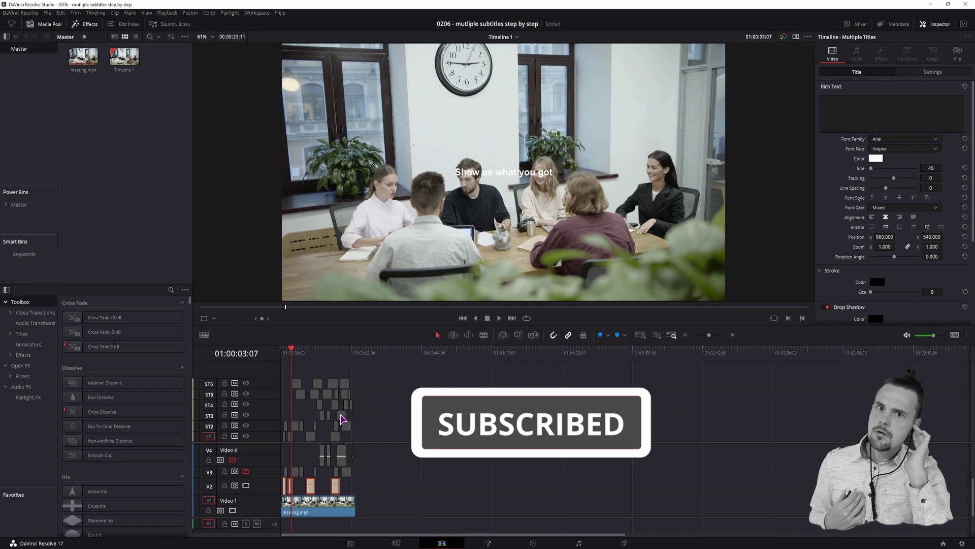
mouse_move(375, 482)
mouse_down()
mouse_move(275, 455)
mouse_move(371, 458)
mouse_up()
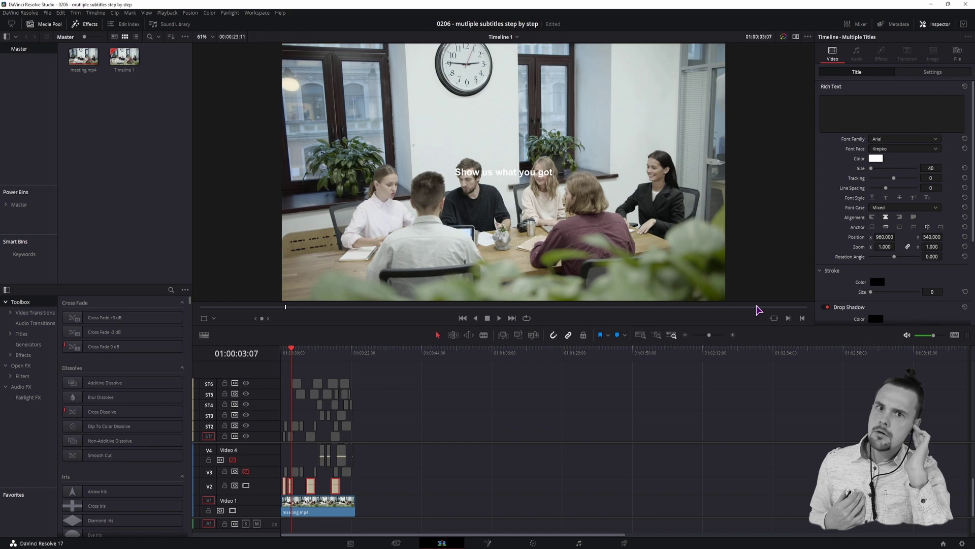
Style the subtitles as larger purple Calibri text with a sideways-offset drop shadow.
click(899, 140)
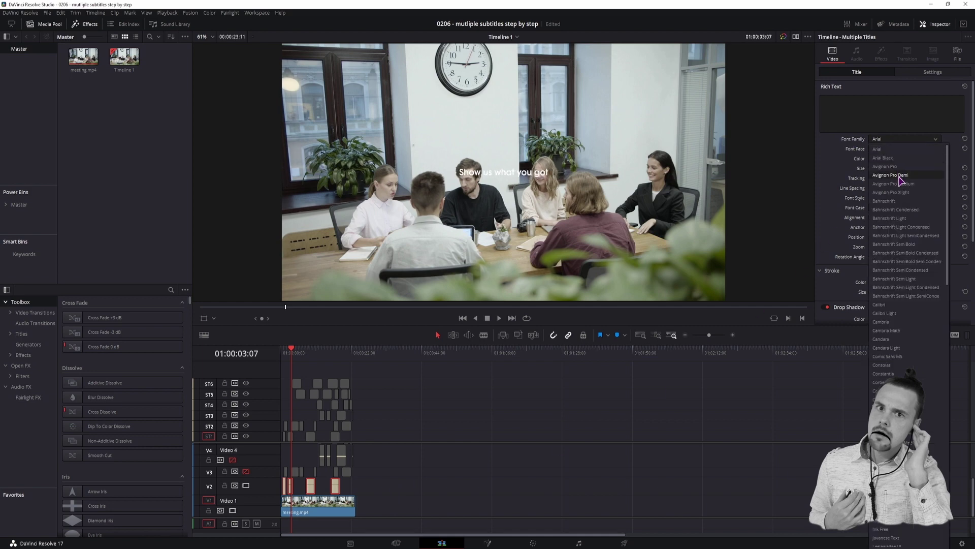
key(Escape)
drag(873, 173, 883, 169)
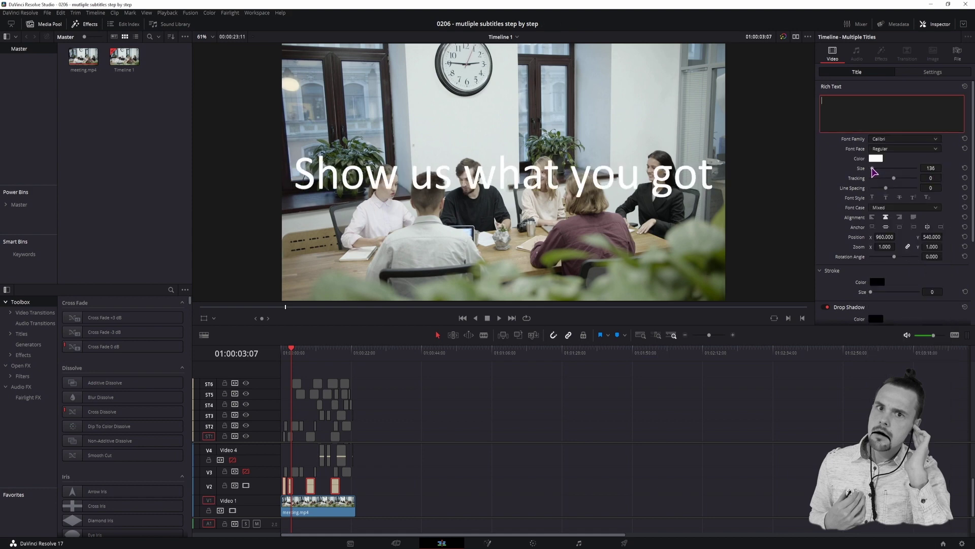
click(876, 157)
click(493, 210)
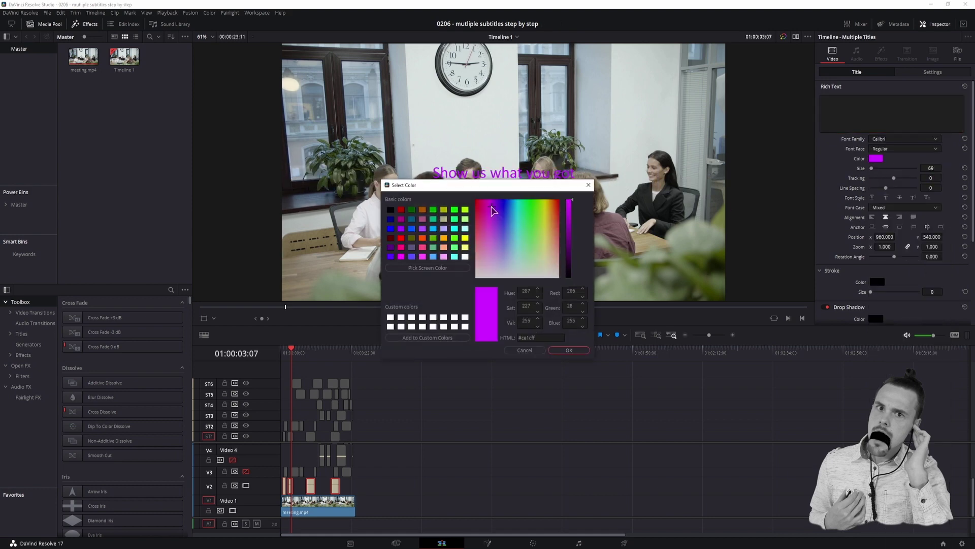
click(568, 349)
scroll(849, 231, down, 3)
mouse_move(886, 233)
mouse_down()
mouse_move(897, 233)
mouse_move(873, 292)
mouse_move(932, 281)
mouse_up()
scroll(882, 259, down, 2)
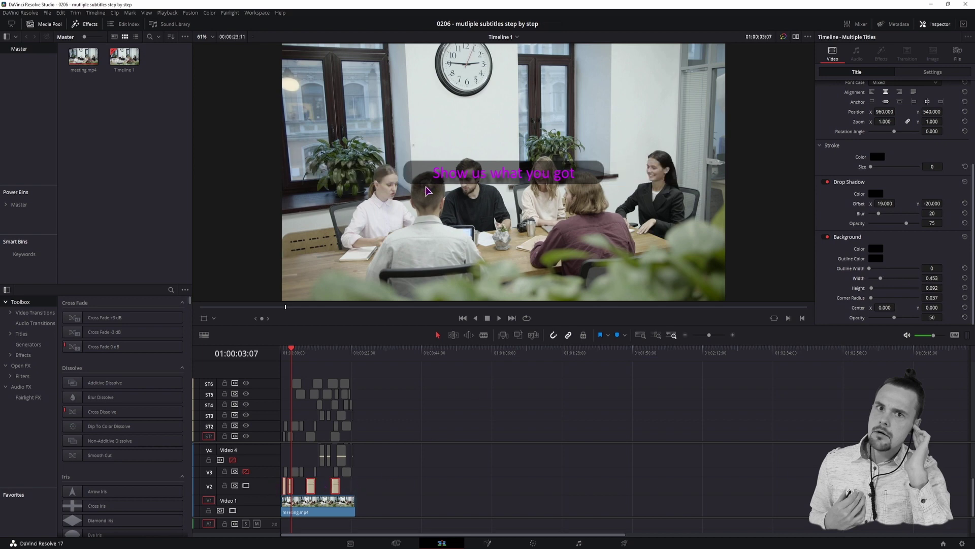
Select the 'Oh nice, take a look' title clip and raise its size from 69 to 204.
click(310, 353)
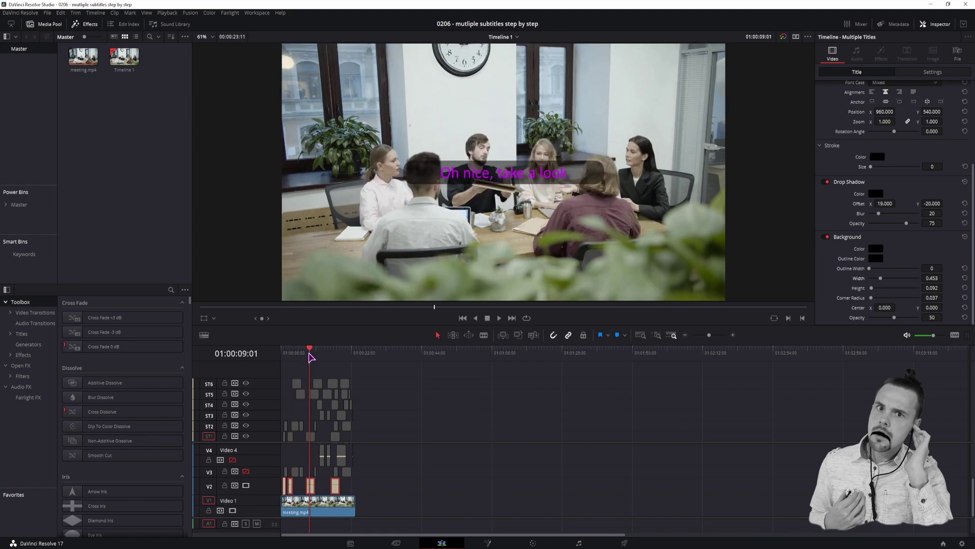
click(333, 354)
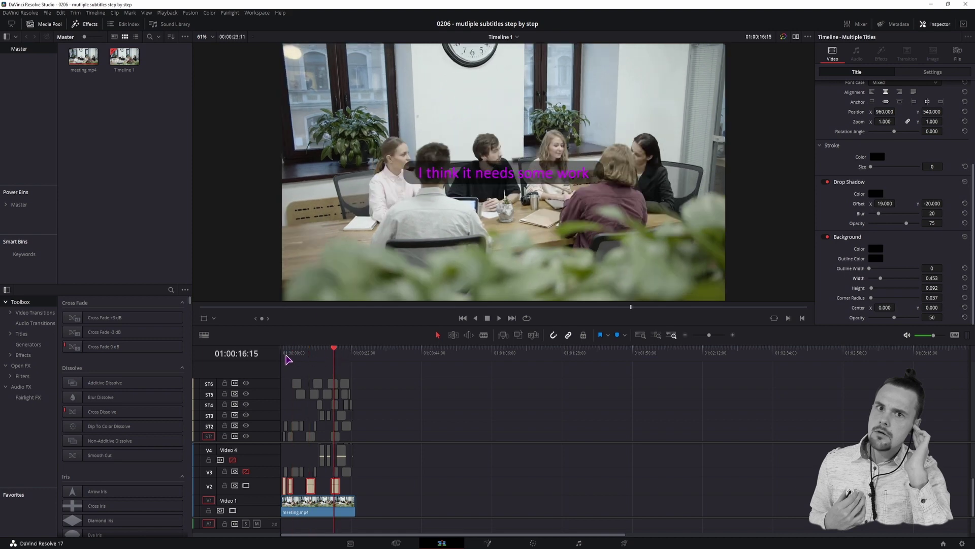
click(284, 354)
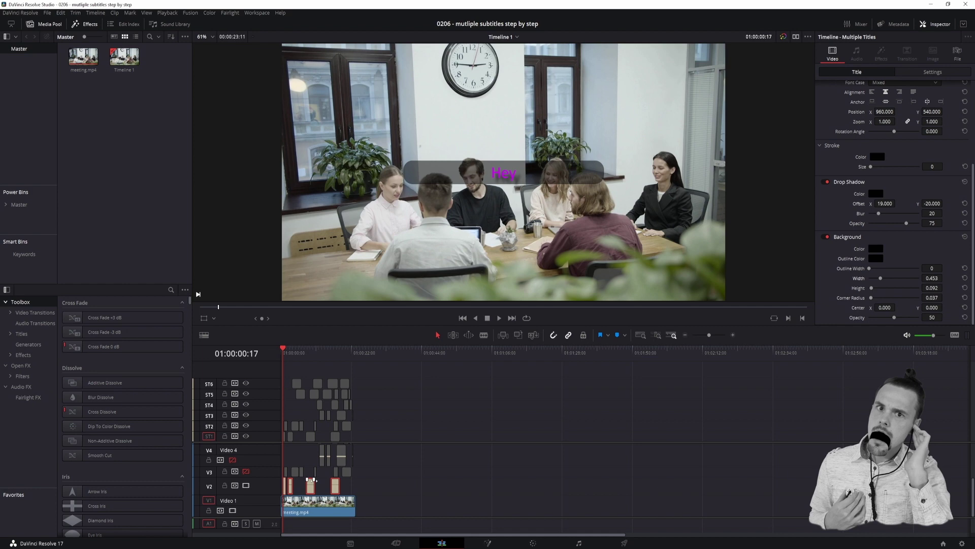
click(309, 352)
click(311, 485)
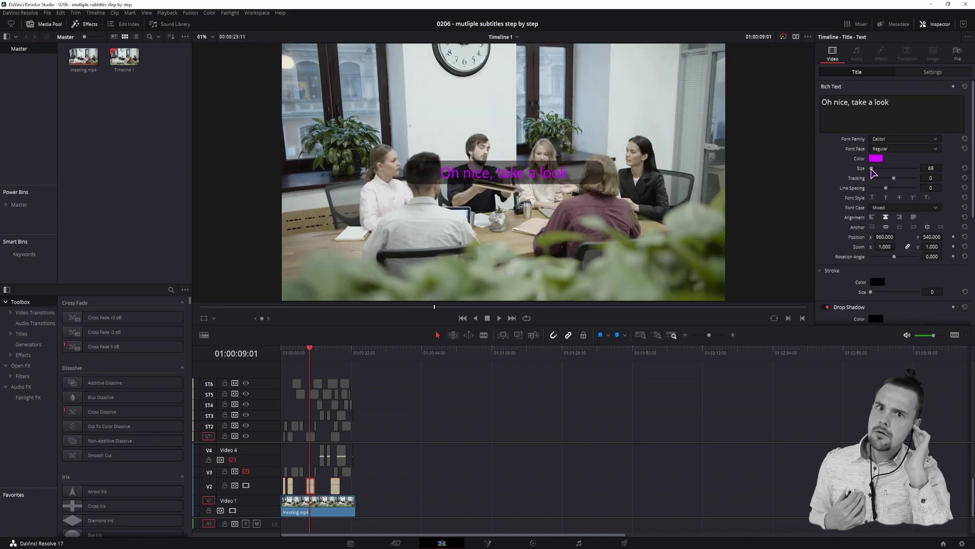
drag(872, 169, 866, 174)
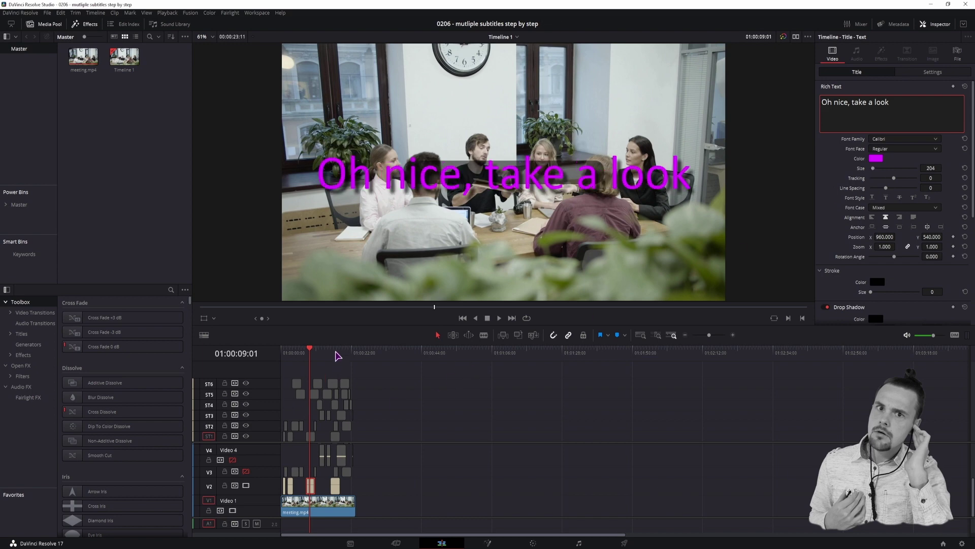
Scrub through the subtitle moments to review the enlarged caption.
click(337, 353)
click(287, 354)
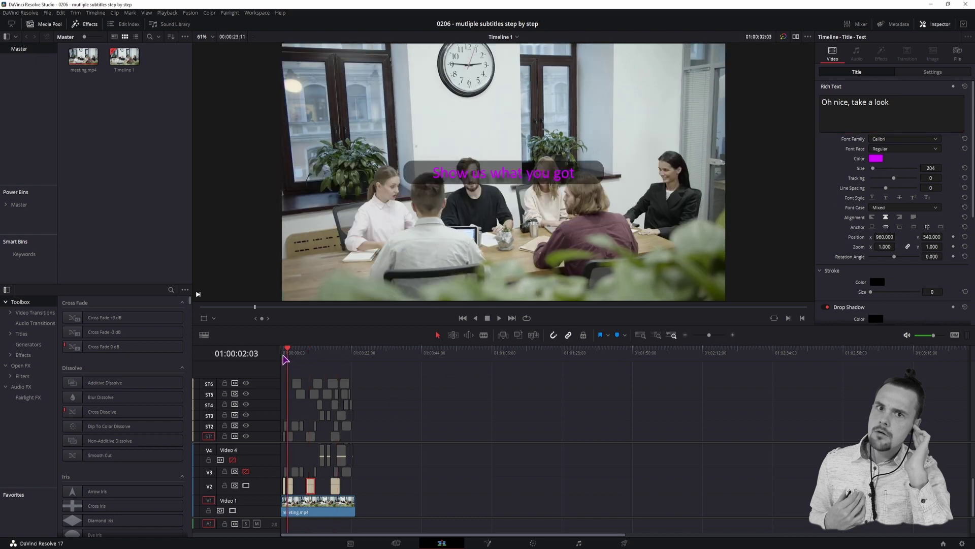
click(310, 354)
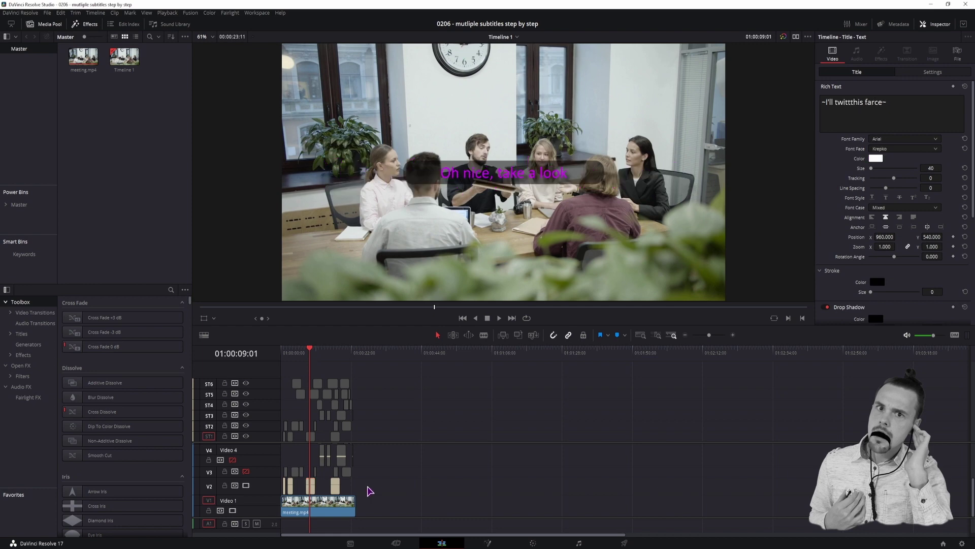
Set the 'Oh nice, take a look' title's Position to X -143, Y 291.
click(311, 489)
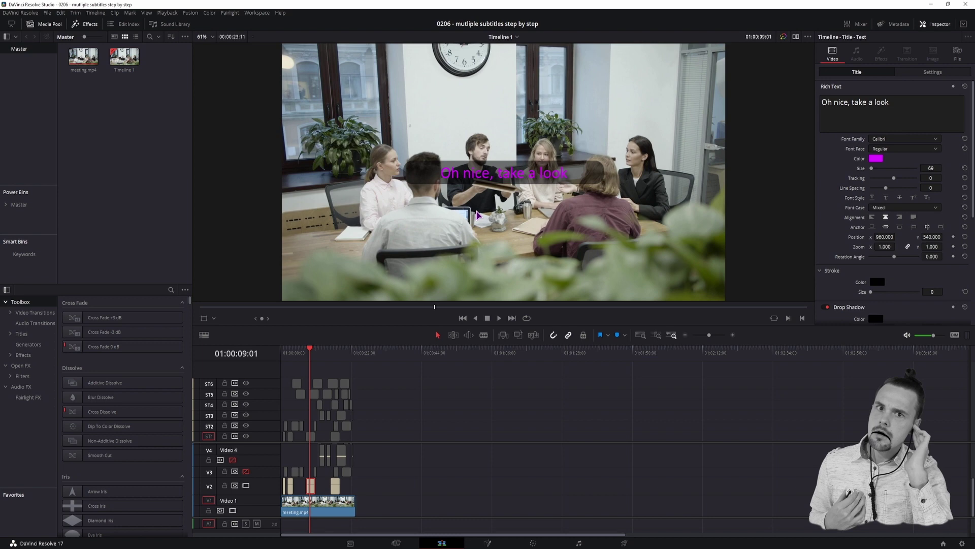
click(935, 74)
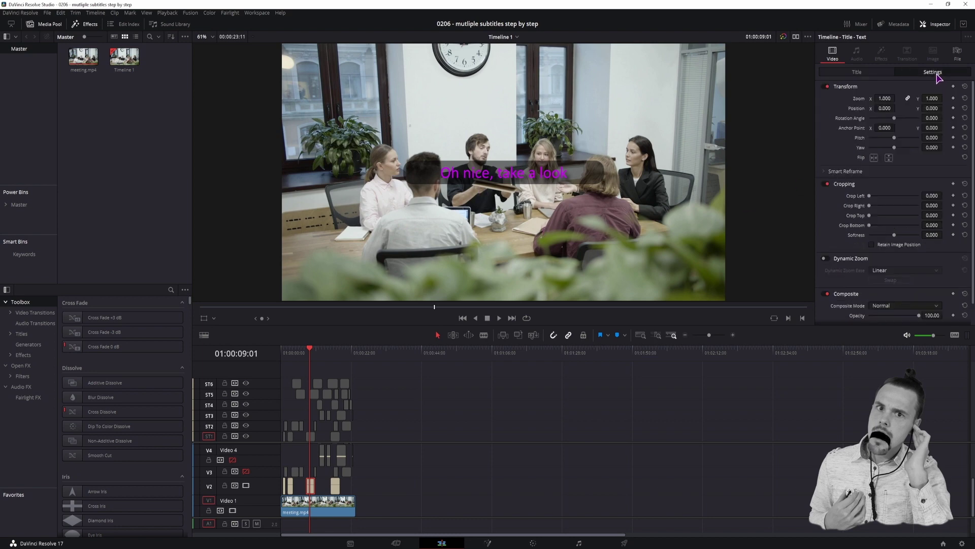
drag(886, 107, 854, 108)
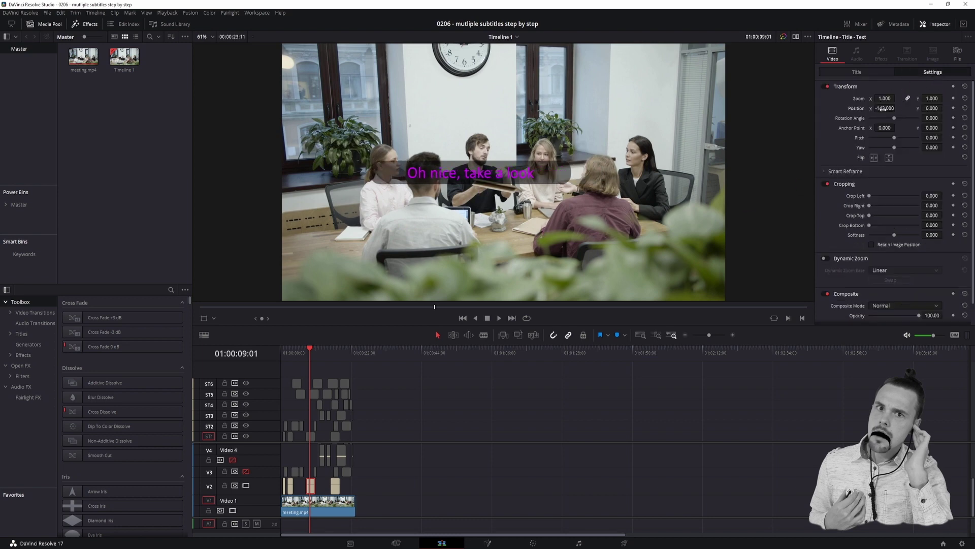
mouse_move(931, 108)
mouse_down()
mouse_move(962, 108)
mouse_move(949, 108)
mouse_up()
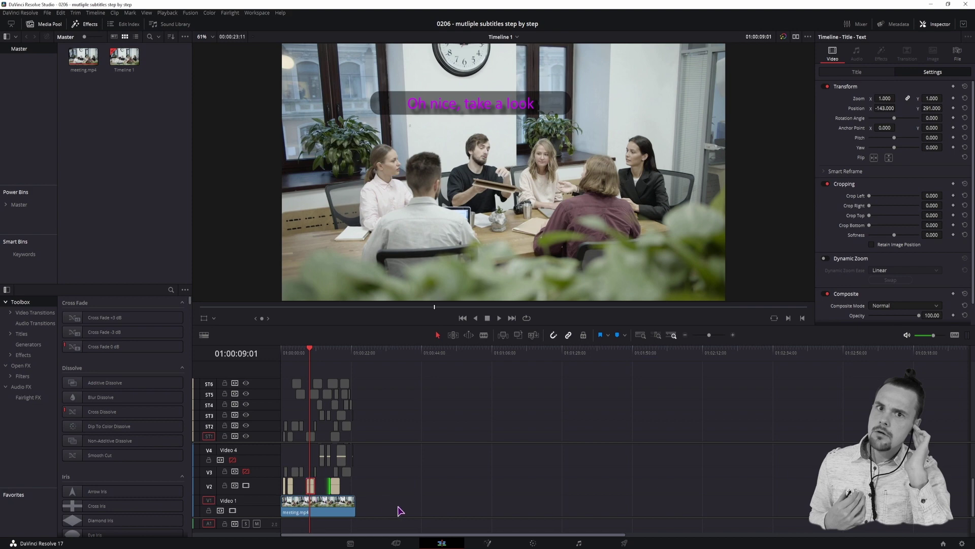
Copy the positioned clip and paste only its Position onto the three V2 subtitle clips.
key(ctrl+c)
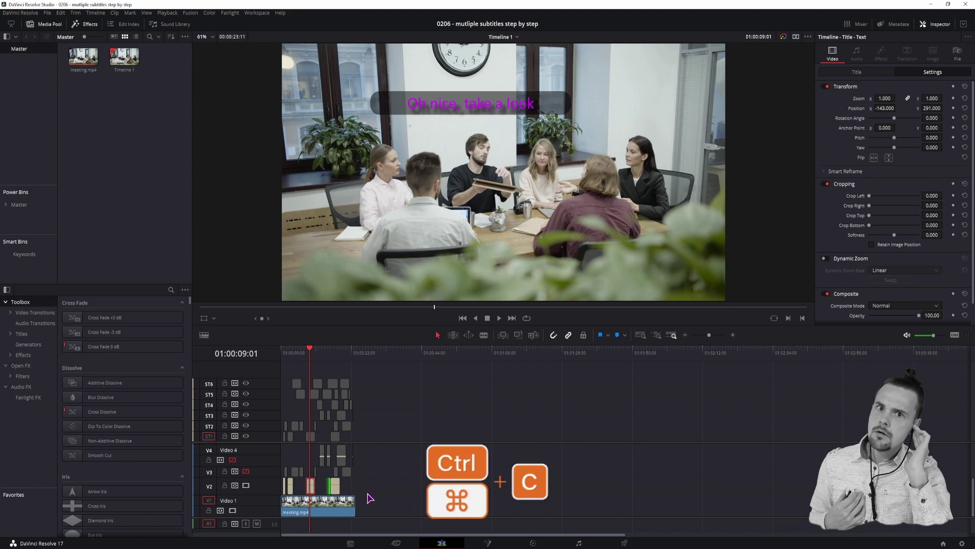
drag(369, 493, 281, 491)
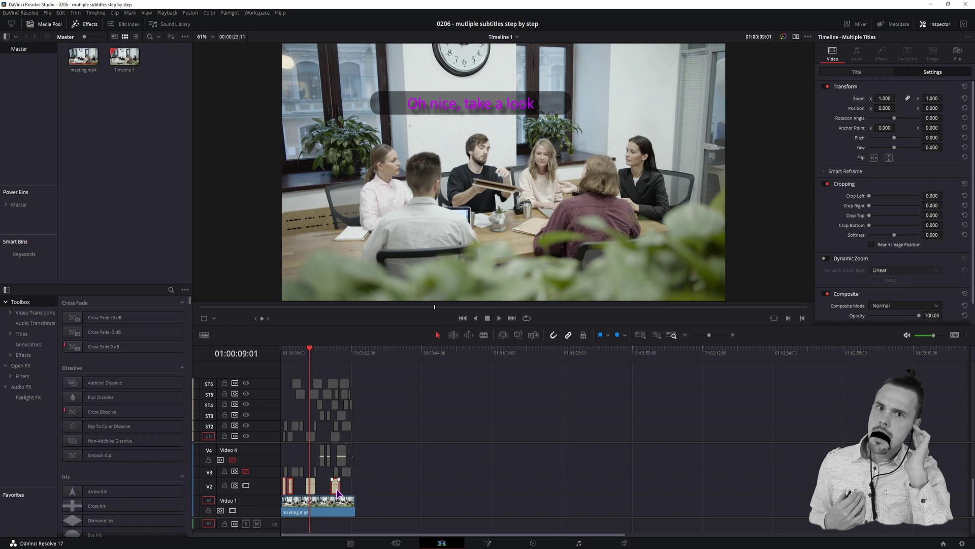
key(alt+v)
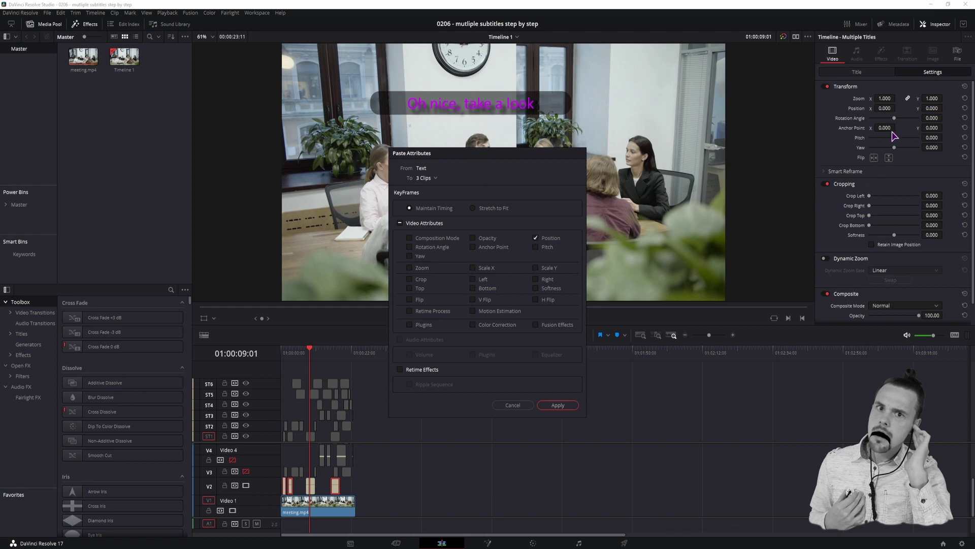
click(556, 405)
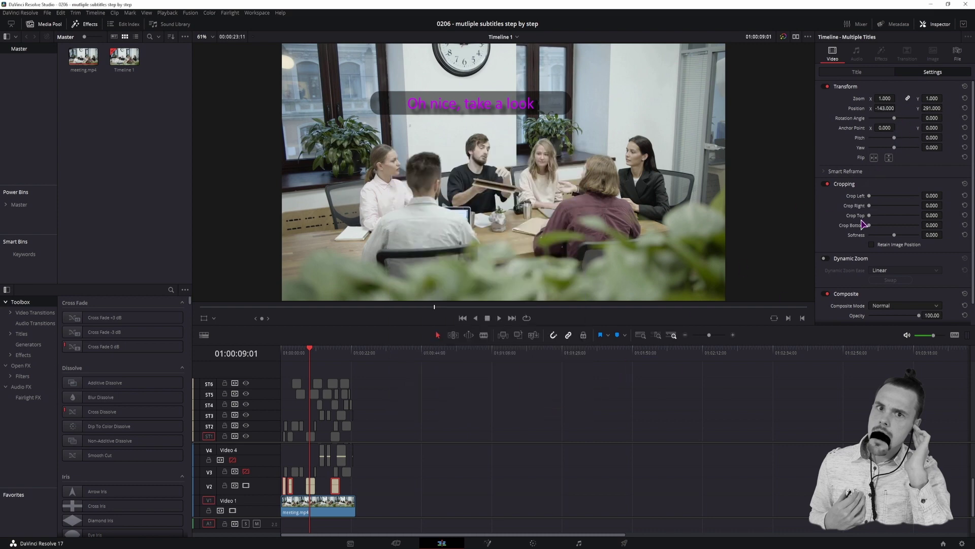
click(860, 74)
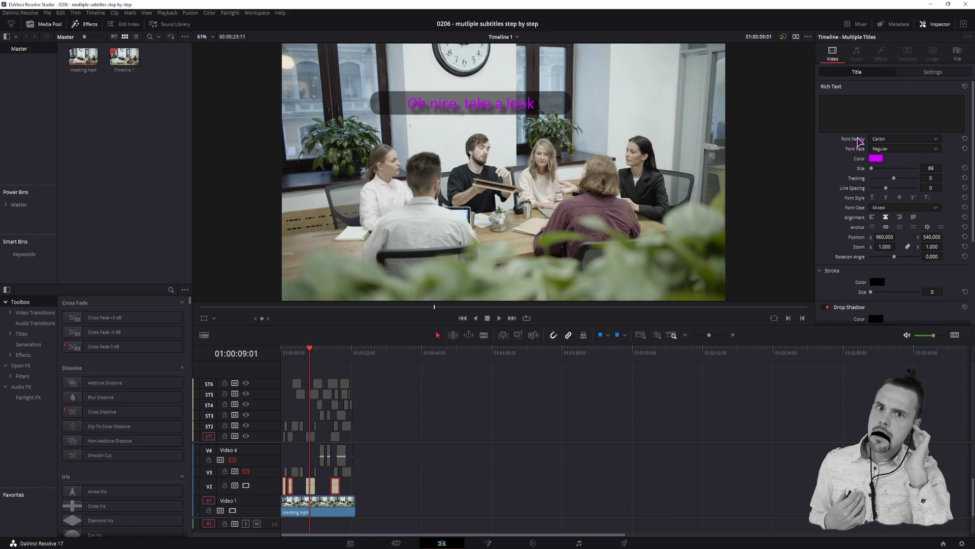
mouse_move(377, 479)
mouse_down()
mouse_move(278, 494)
mouse_move(288, 493)
mouse_up()
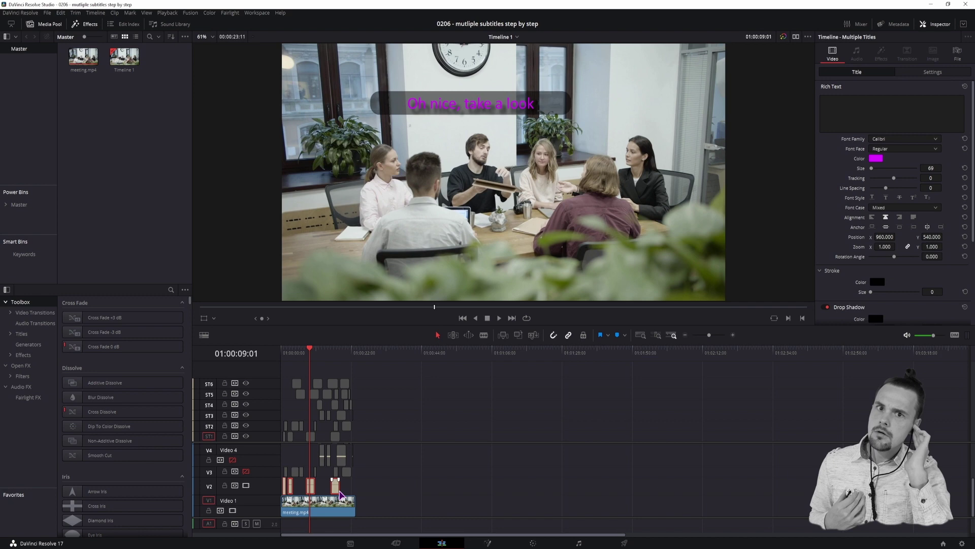
click(334, 354)
click(294, 354)
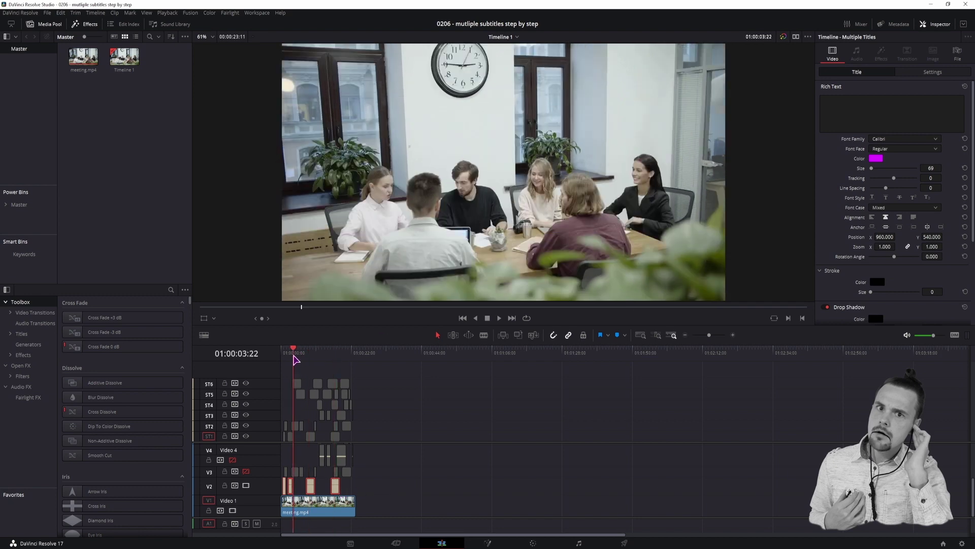
click(289, 356)
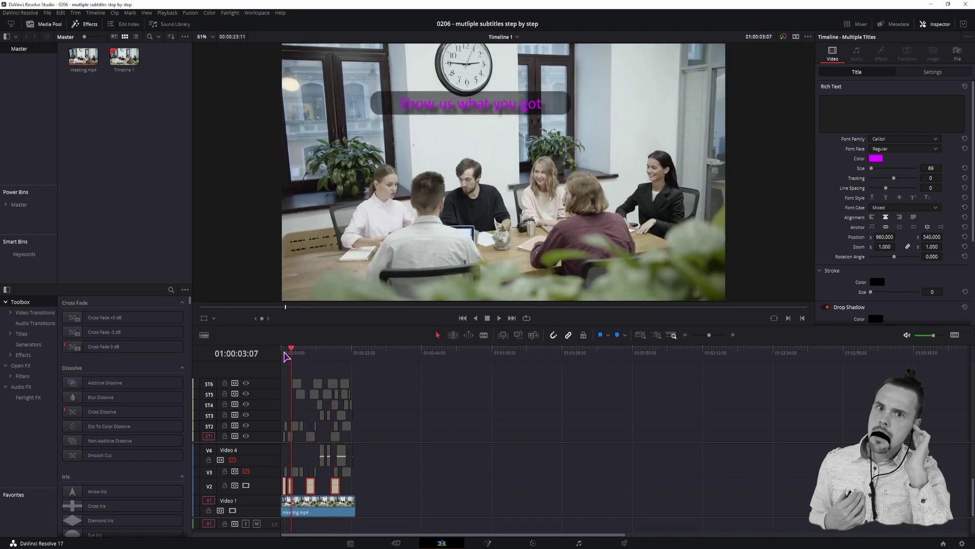
Rewind to the 'Hey' subtitle and set the fourth-track subtitle font to Consolas.
drag(285, 356, 295, 355)
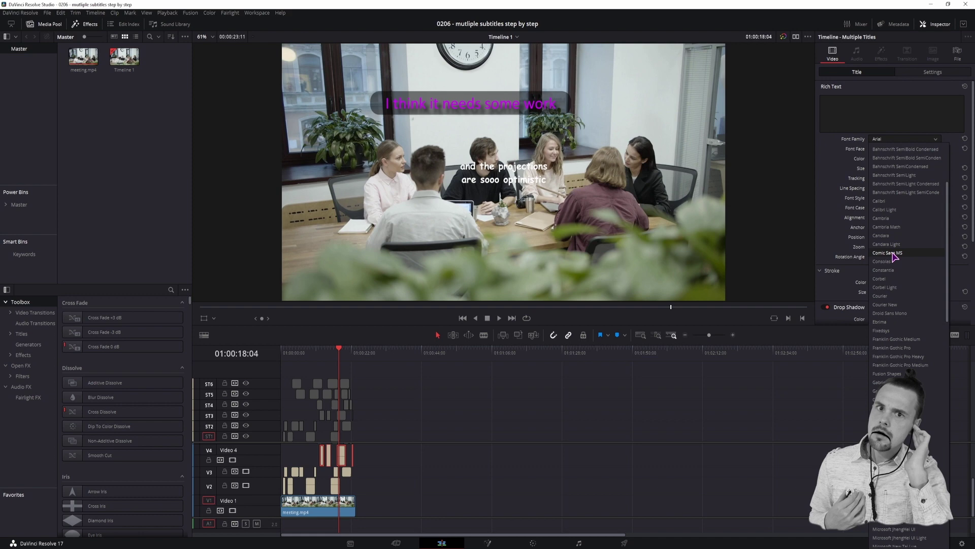
click(905, 265)
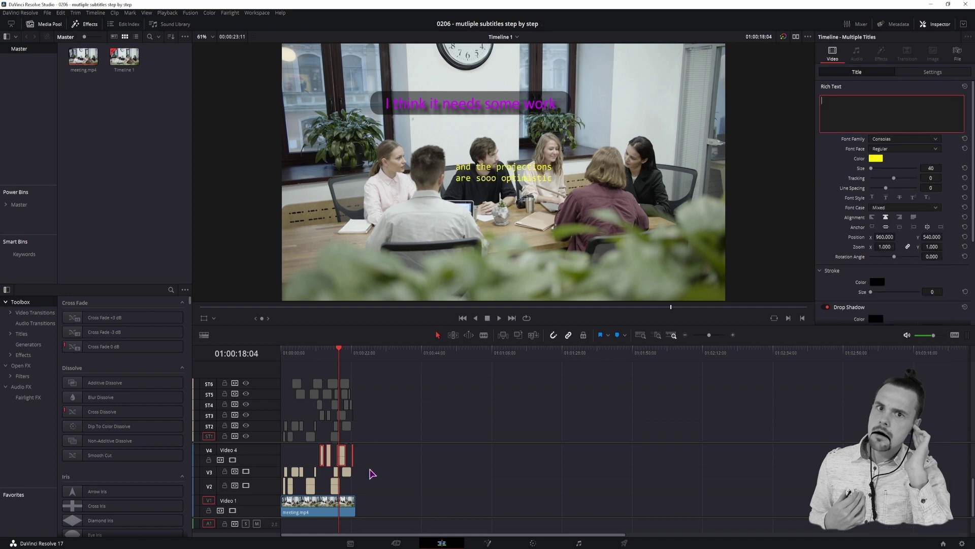
click(370, 475)
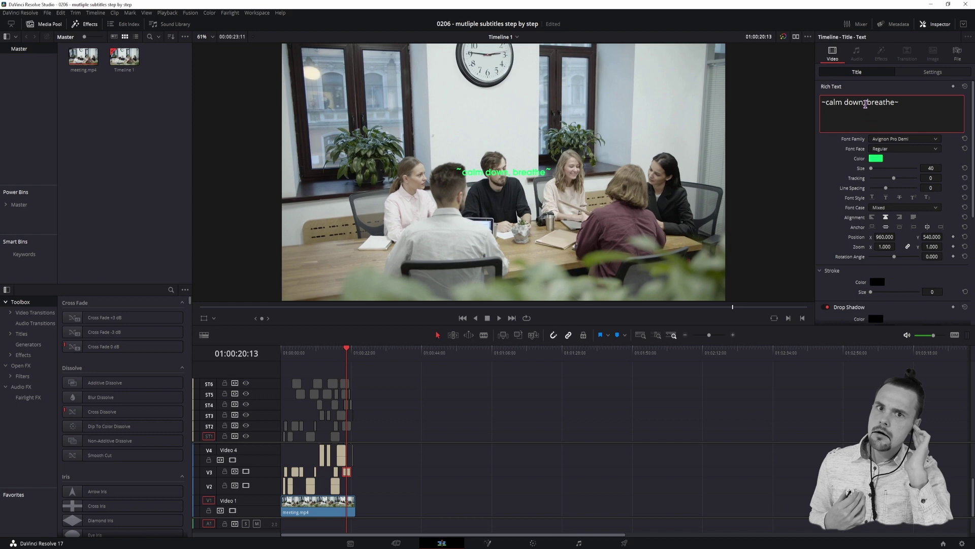
text(,)
Break '~calm down, breathe~' after the comma and delete the second line's leading space.
key(Return)
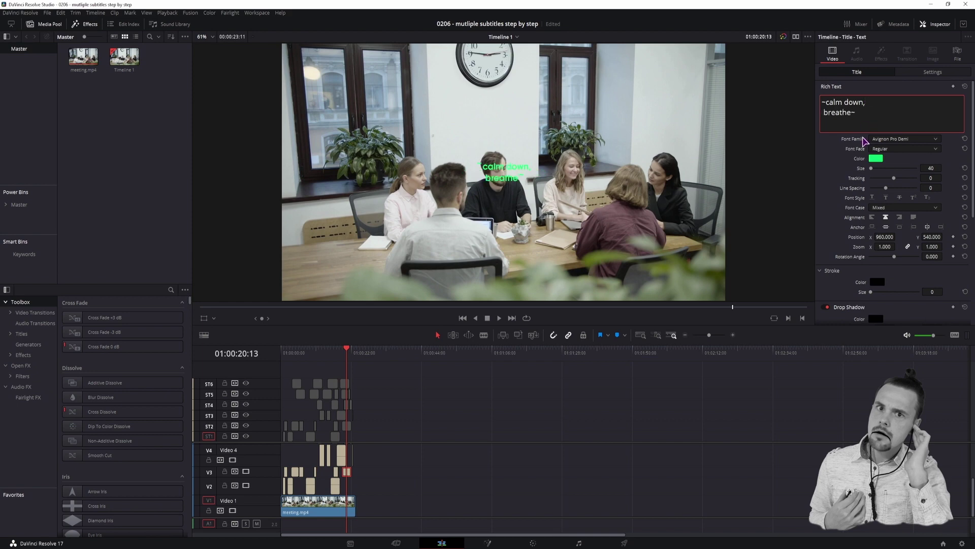
key(Delete)
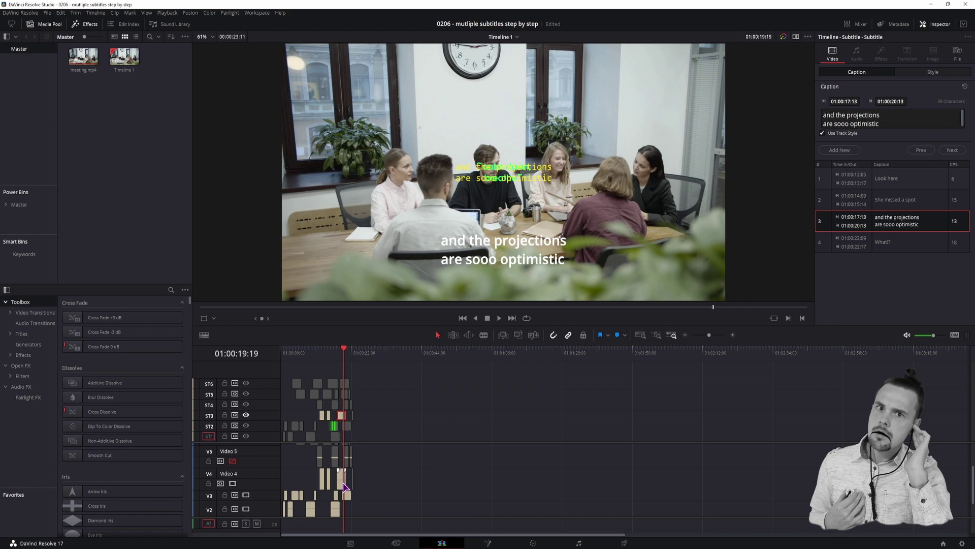
click(343, 484)
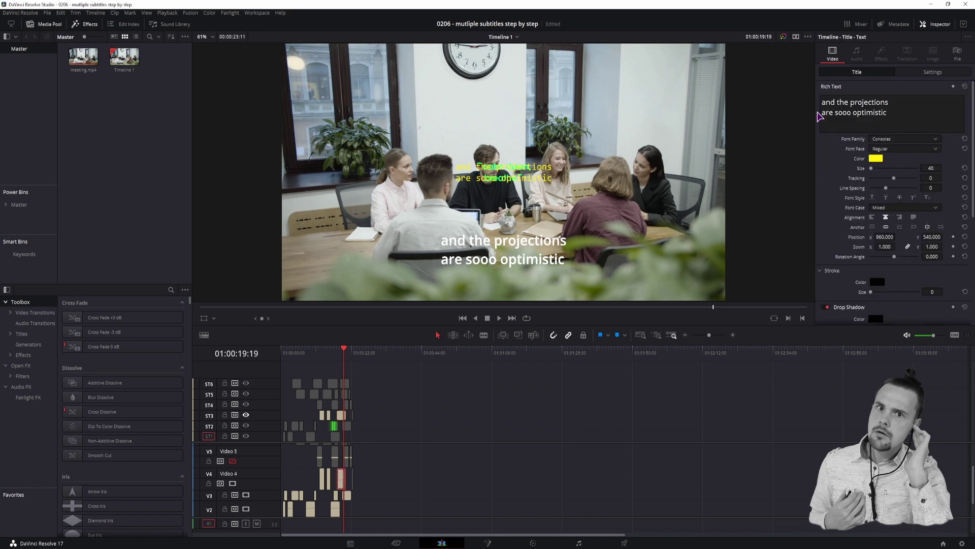
click(933, 72)
scroll(374, 484, down, 2)
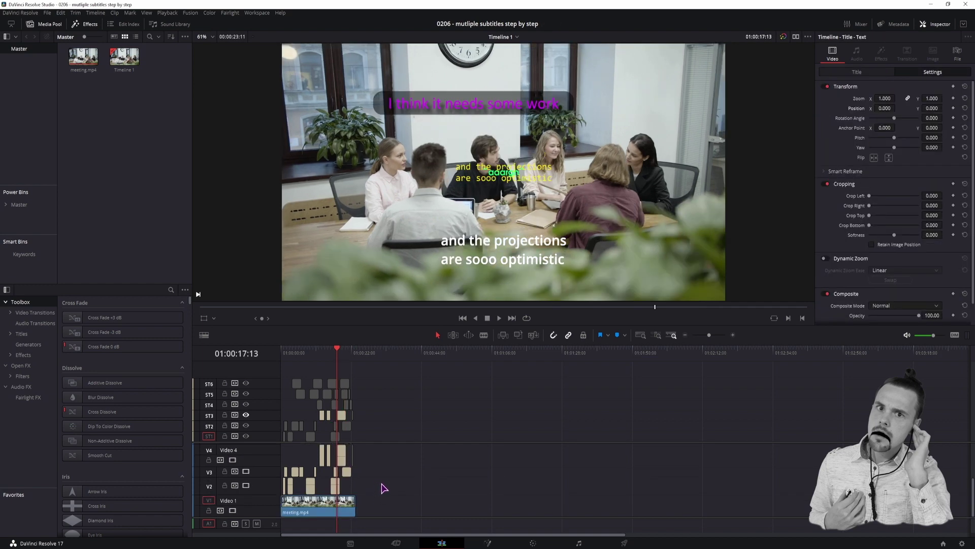
Nudge the three V2 subtitles' Position X to about -132.
drag(383, 486, 280, 490)
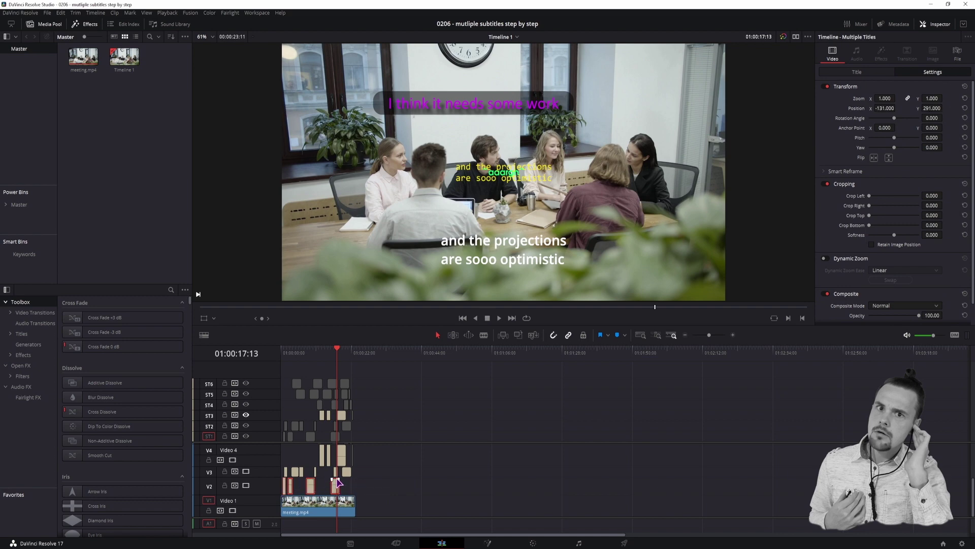
drag(882, 108, 945, 109)
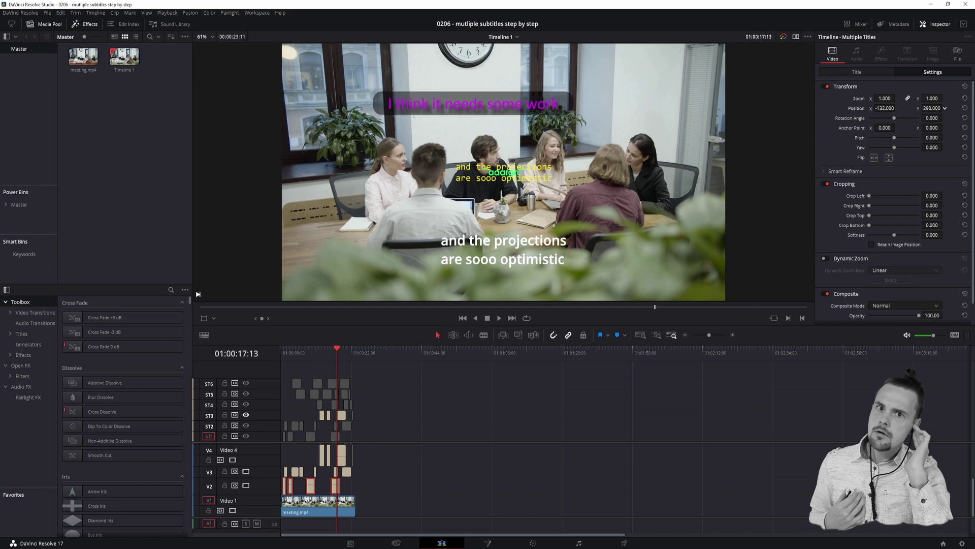
click(367, 474)
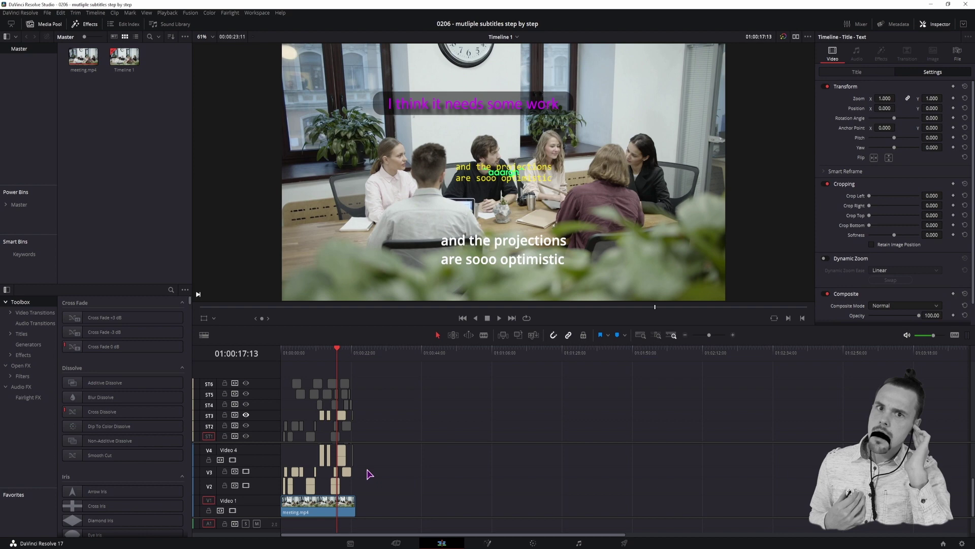
drag(367, 474, 284, 474)
Turn the selected subtitle clips into compound clips Person 2 and Person 3.
right_click(301, 471)
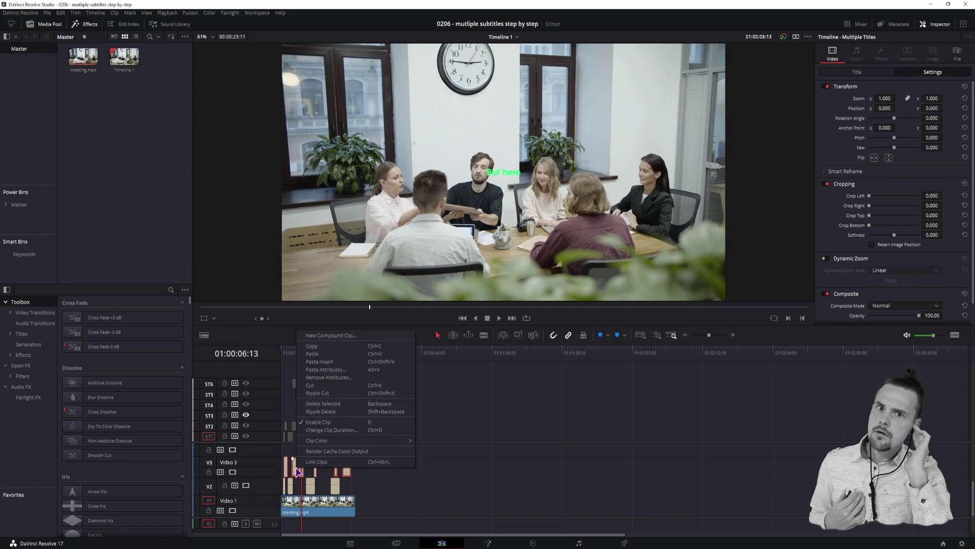
click(347, 342)
text(Person 2)
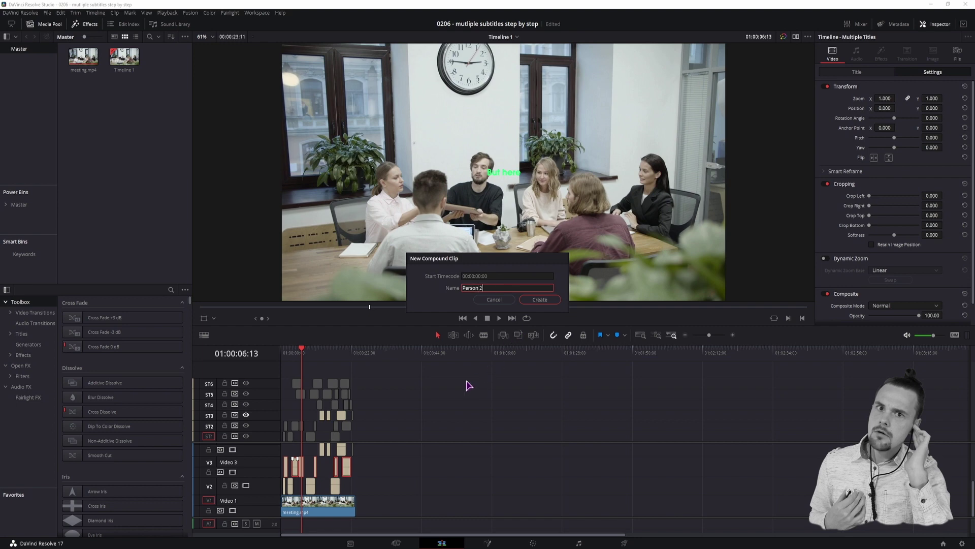
key(Return)
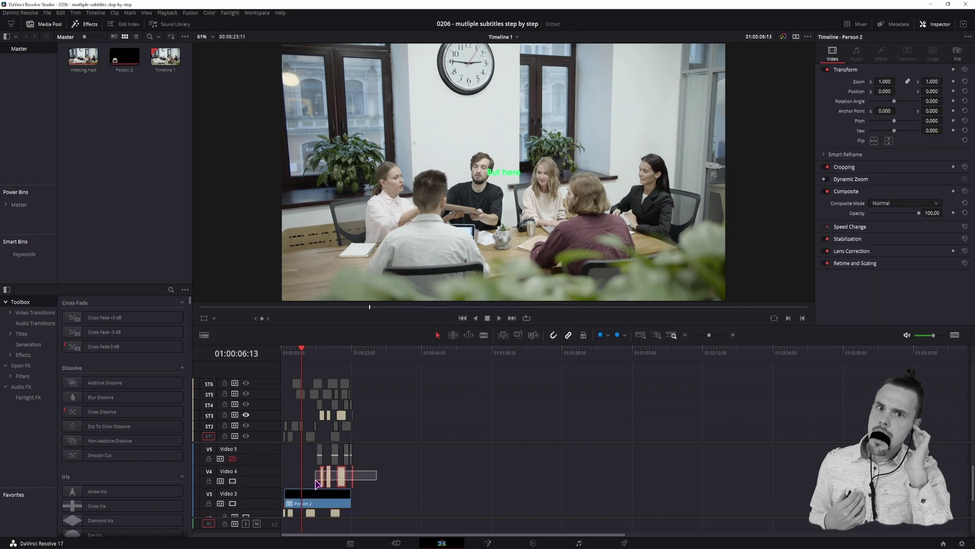
right_click(343, 478)
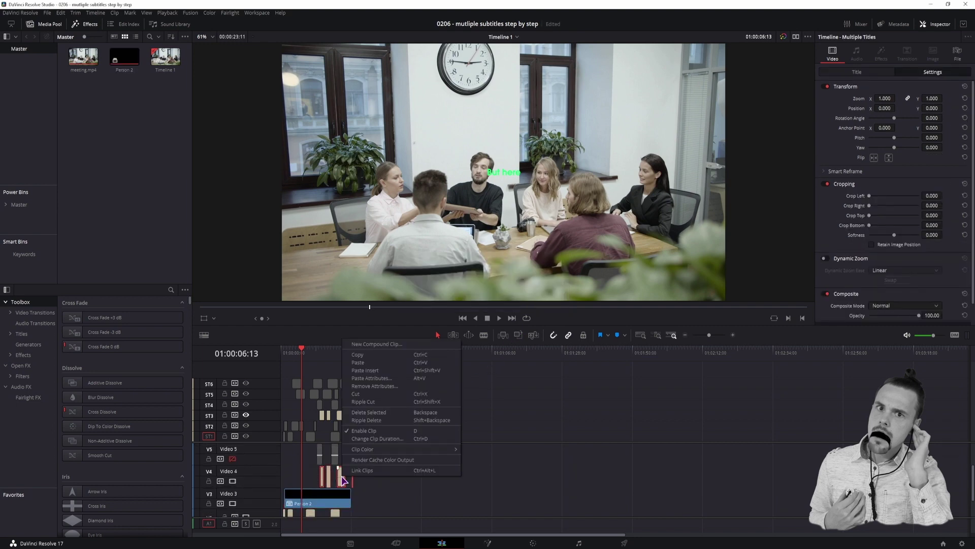
click(392, 349)
text(Person 3)
key(Return)
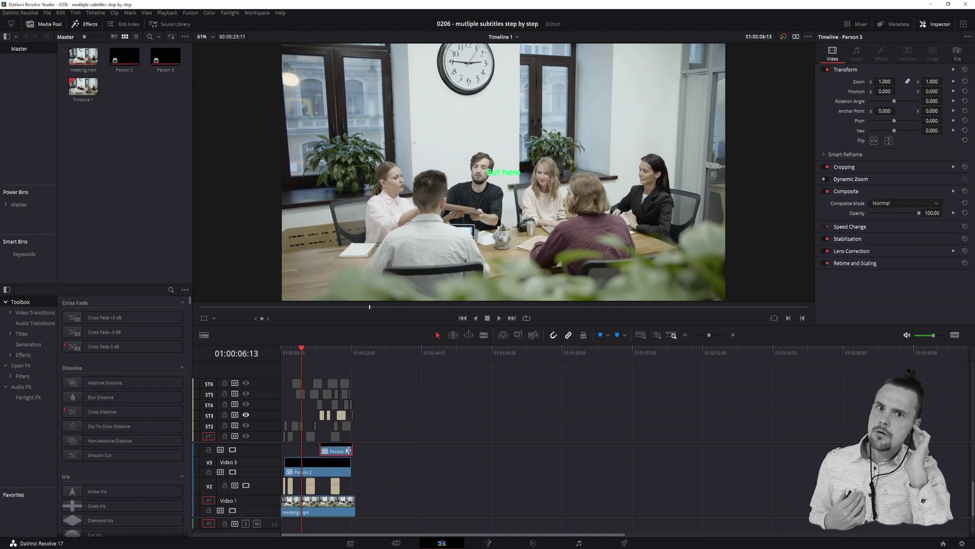
Combine Person 2, Person 3 and meeting.mp4 into a new Fusion clip.
ctrl+click(319, 472)
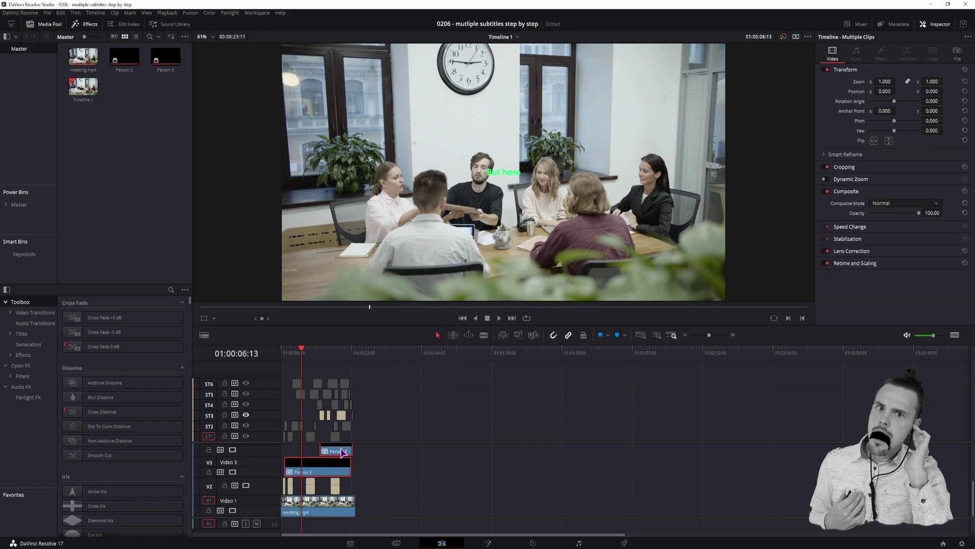
ctrl+click(322, 511)
right_click(322, 510)
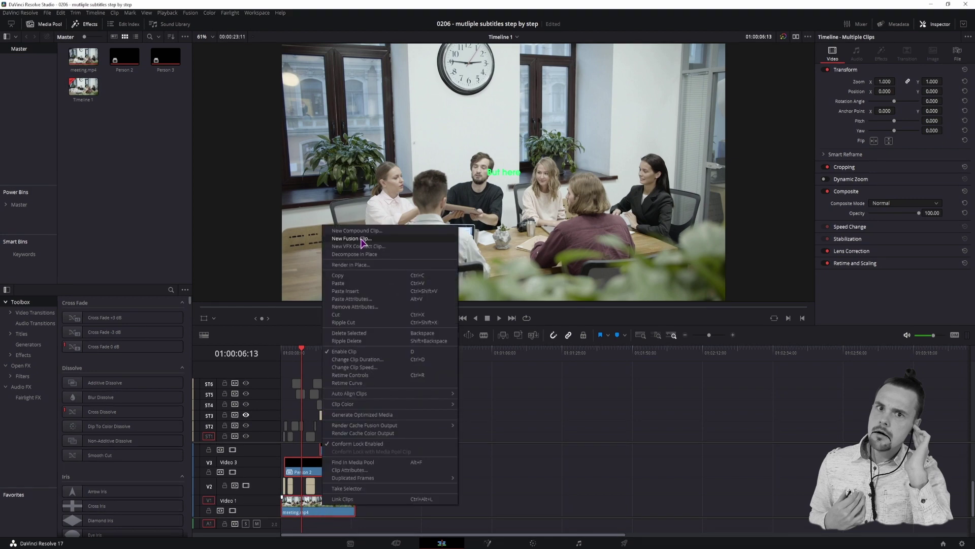
click(362, 241)
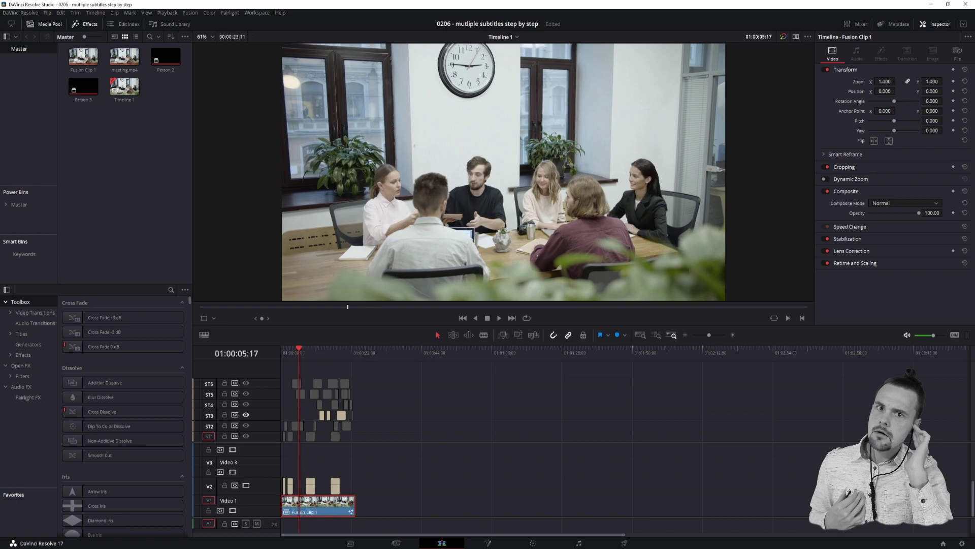
Switch to the Fusion node editor, view MediaIn1 and move it above Merge1.
click(491, 543)
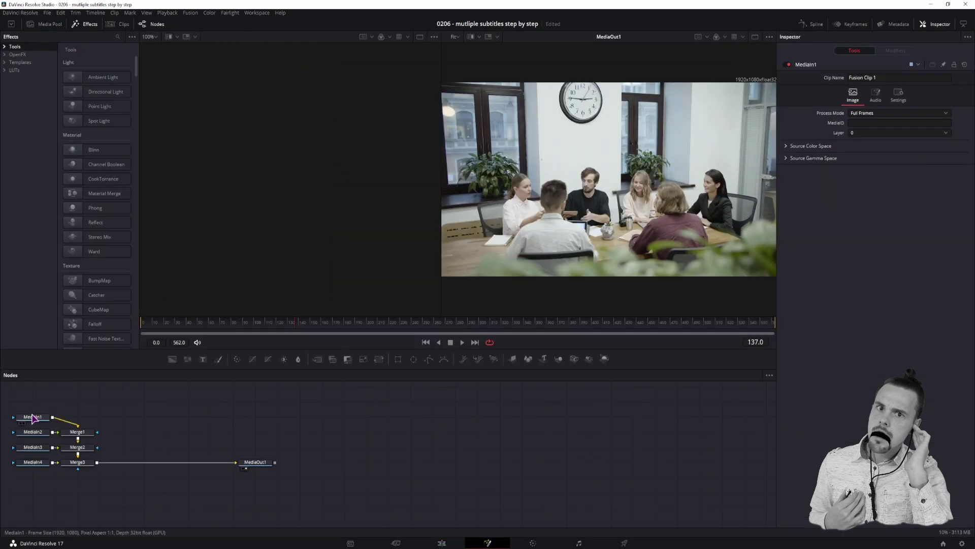
click(33, 420)
key(1)
drag(33, 420, 76, 415)
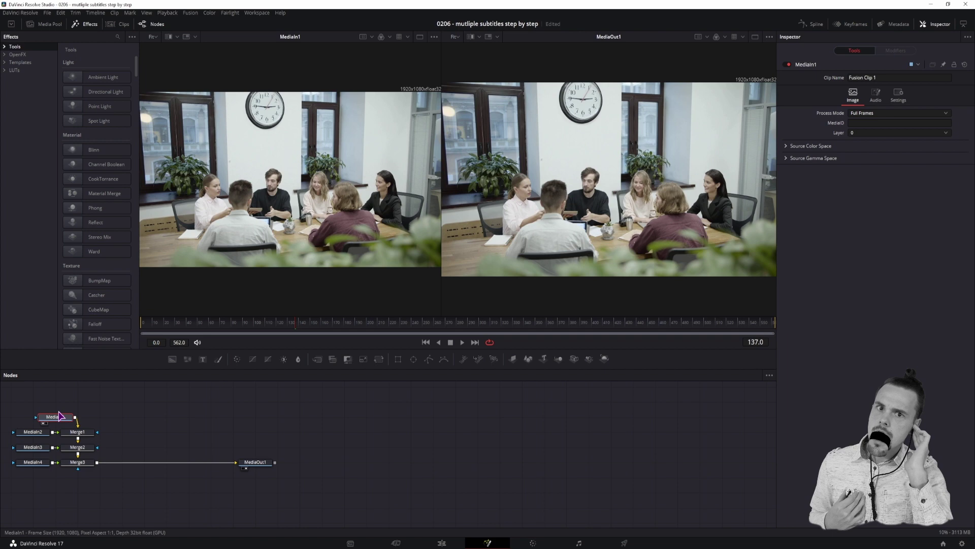
Delete the MediaIn2 and Merge1 nodes and move MediaIn1 above Merge2.
click(33, 432)
key(1)
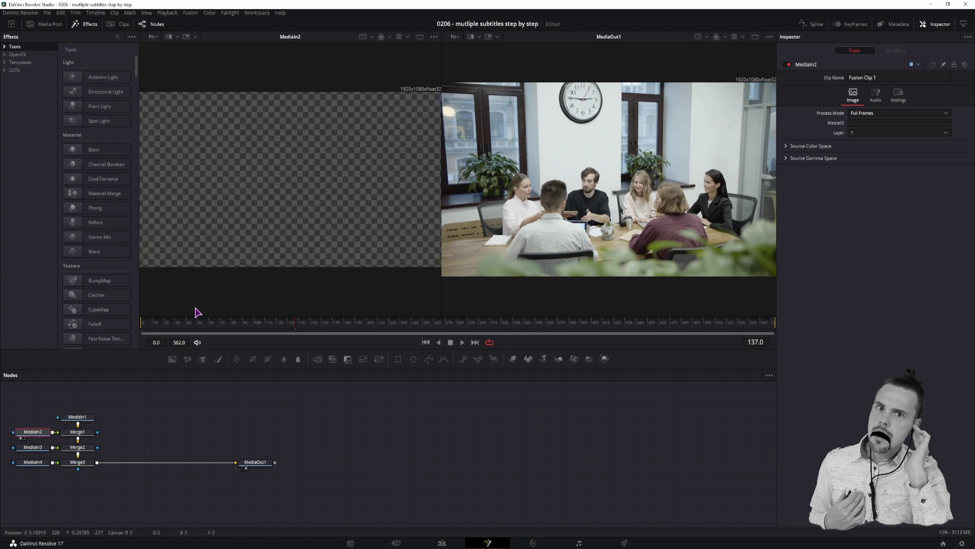
mouse_move(300, 326)
mouse_down()
mouse_move(225, 326)
mouse_move(610, 333)
mouse_up()
drag(55, 431, 34, 403)
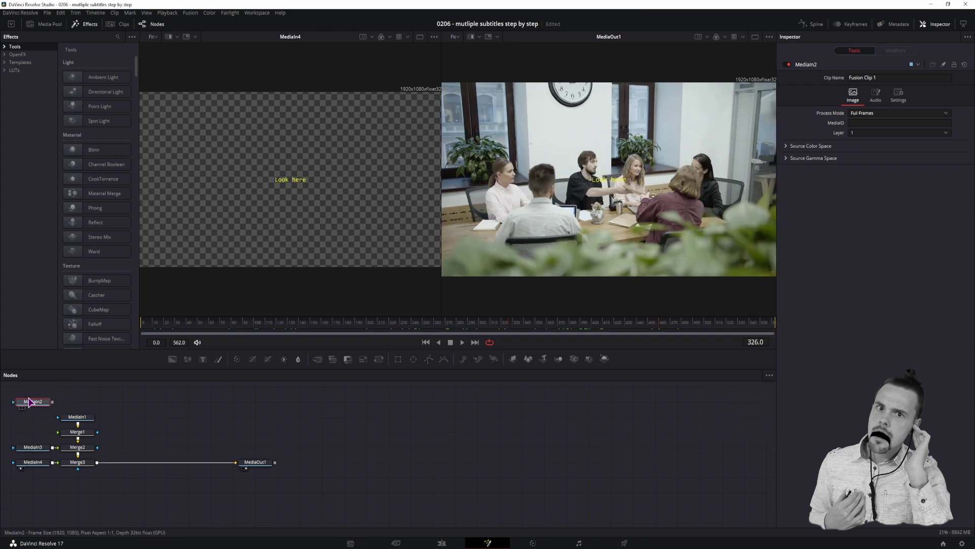
key(Delete)
click(78, 432)
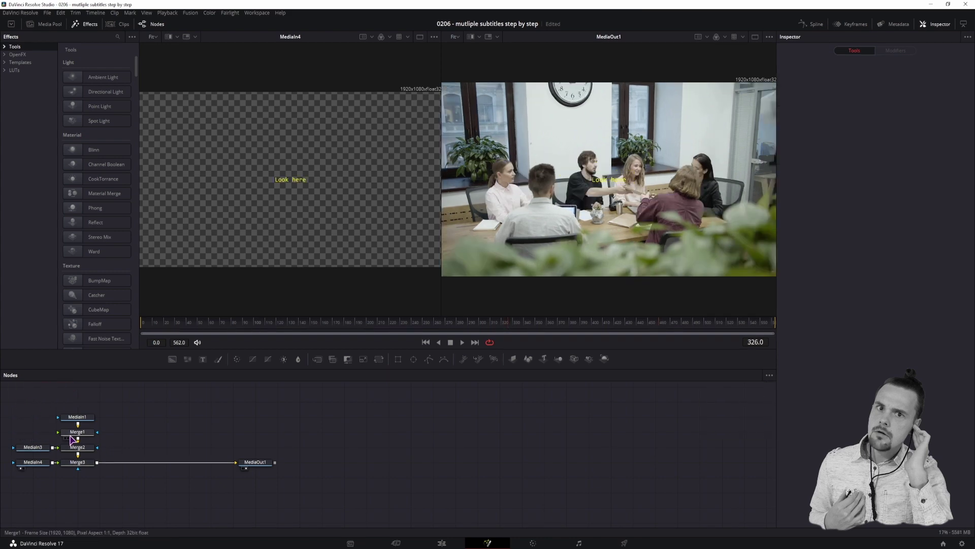
key(Delete)
drag(143, 401, 245, 222)
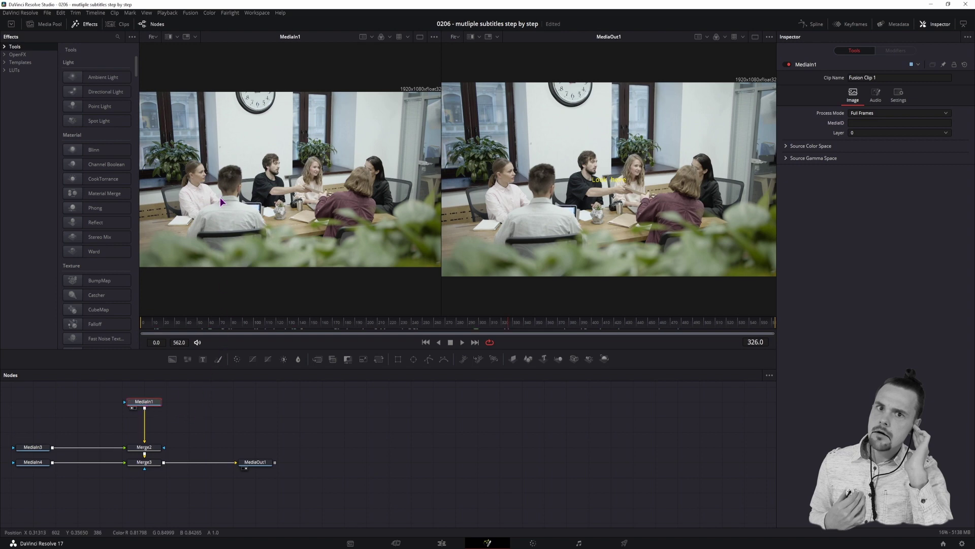
Preview the MediaIn3 and MediaIn4 subtitle layers, including the 'Look here' text.
click(32, 448)
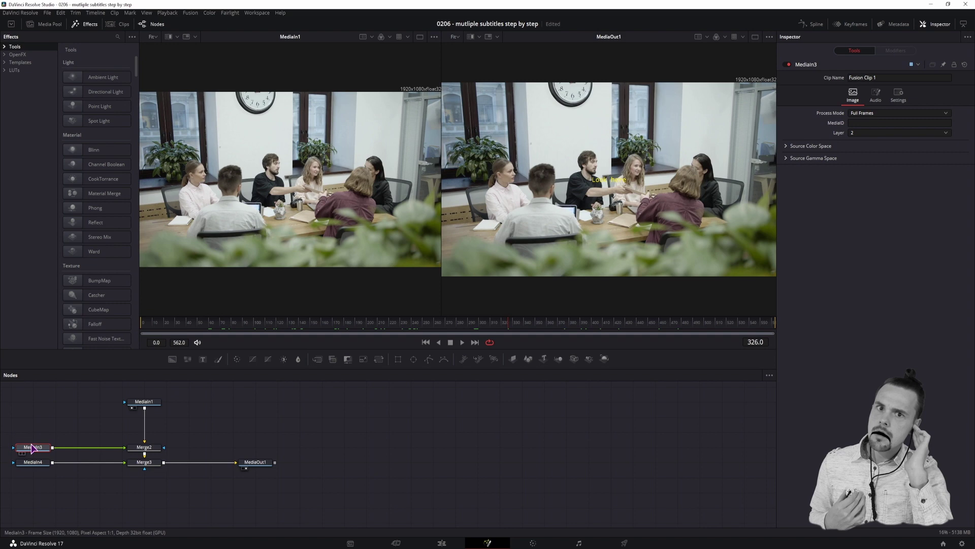
key(1)
key(Home)
key(space)
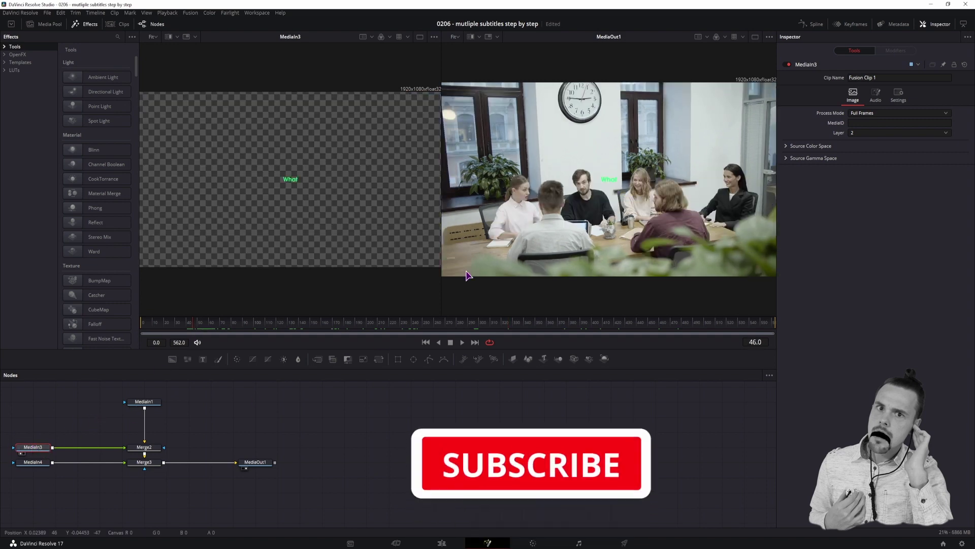
click(34, 463)
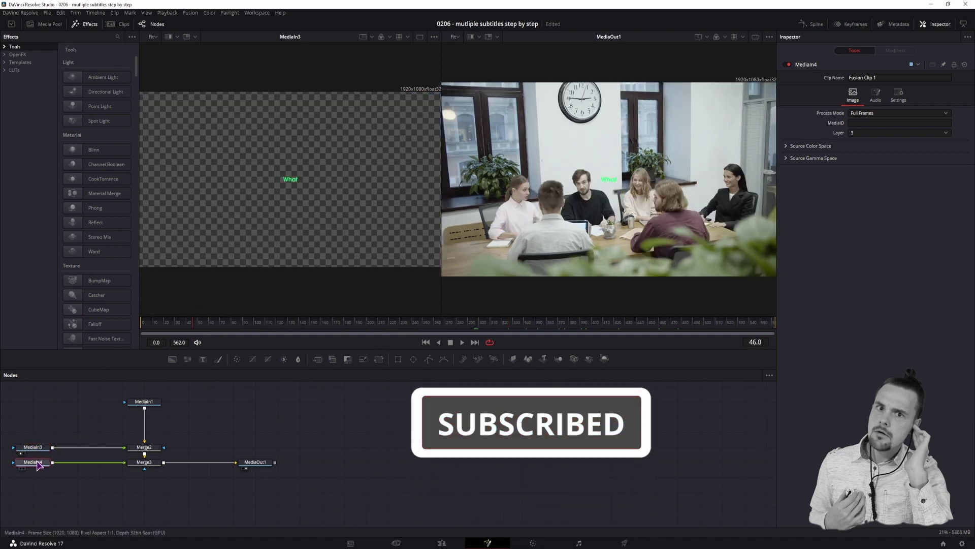
key(1)
drag(363, 323, 522, 324)
Add a Tracker tool via Ctrl+Space and drop Tracker1 between MediaIn1 and Merge2.
key(Home)
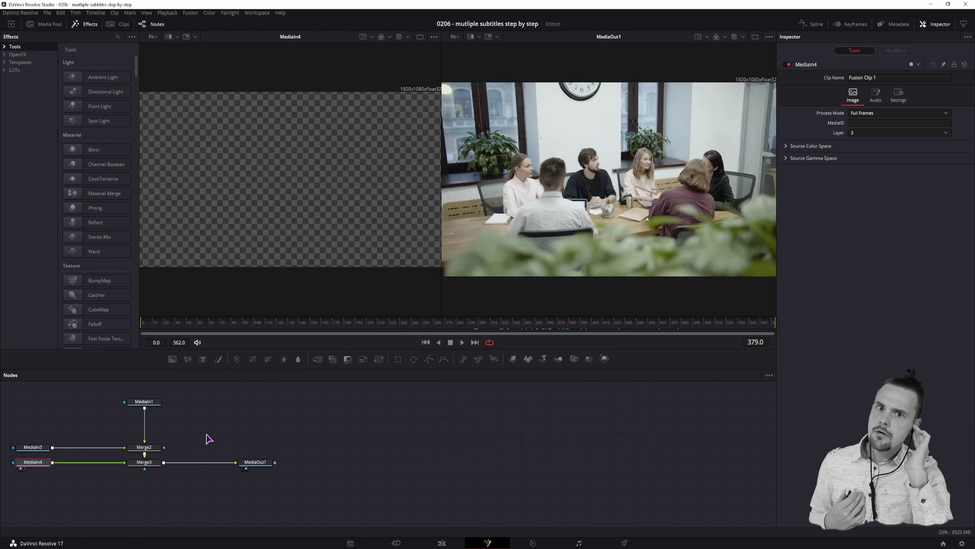
click(144, 402)
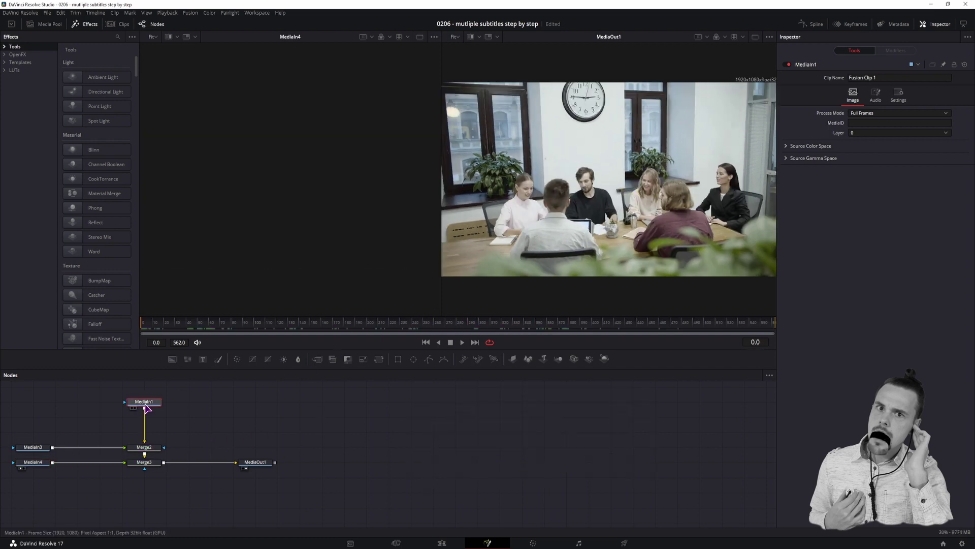
key(1)
key(ctrl+space)
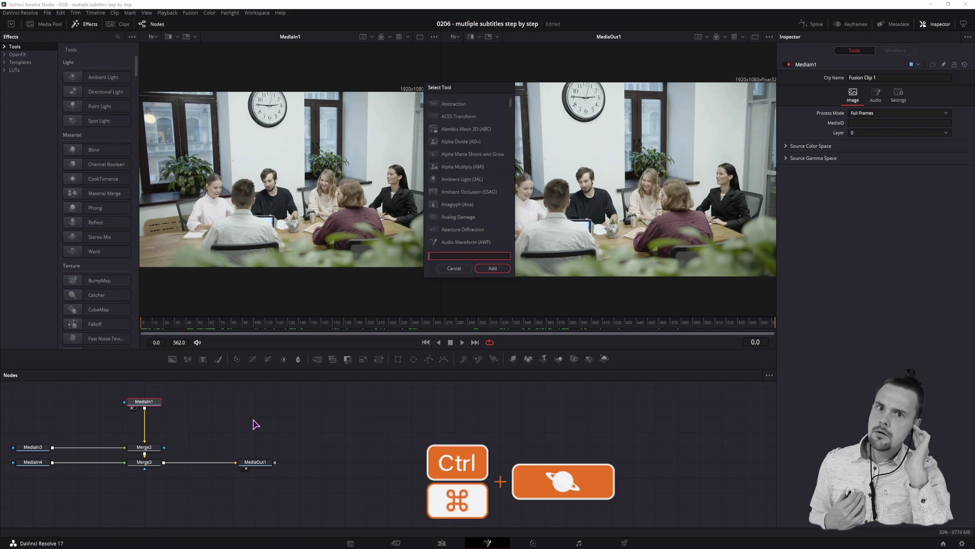
text(track)
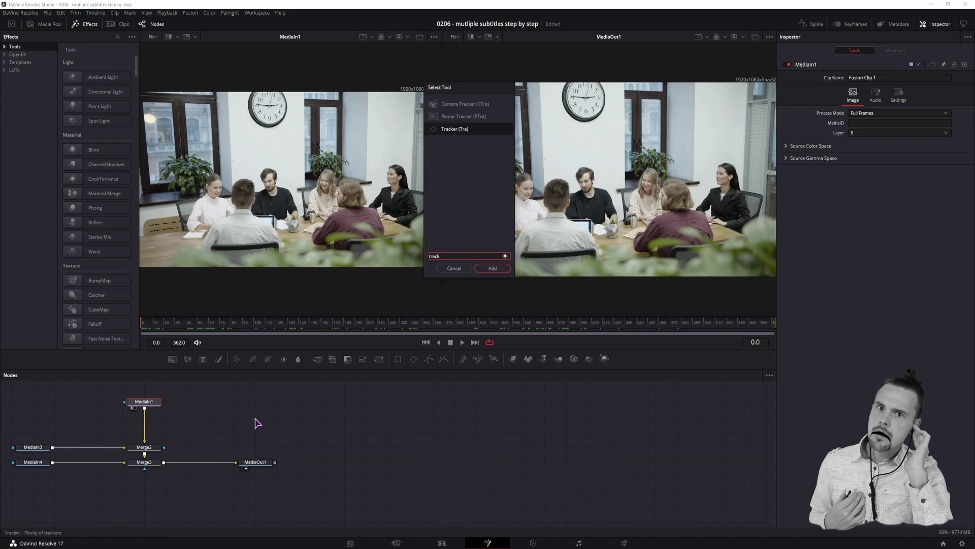
click(453, 129)
click(492, 269)
drag(145, 416, 151, 428)
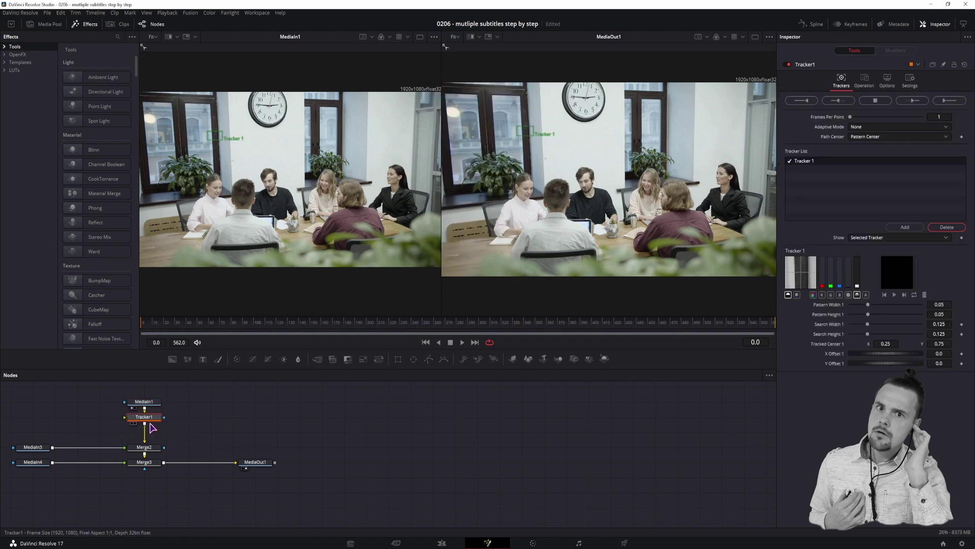
mouse_move(526, 128)
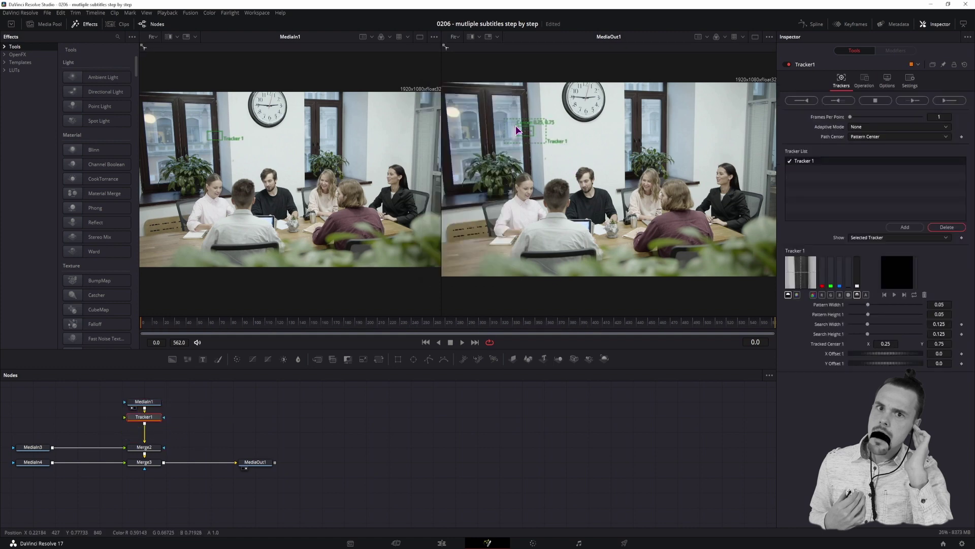
Move Tracker 1 onto the far-left woman's head and shrink its pattern and search boxes.
drag(517, 131, 518, 179)
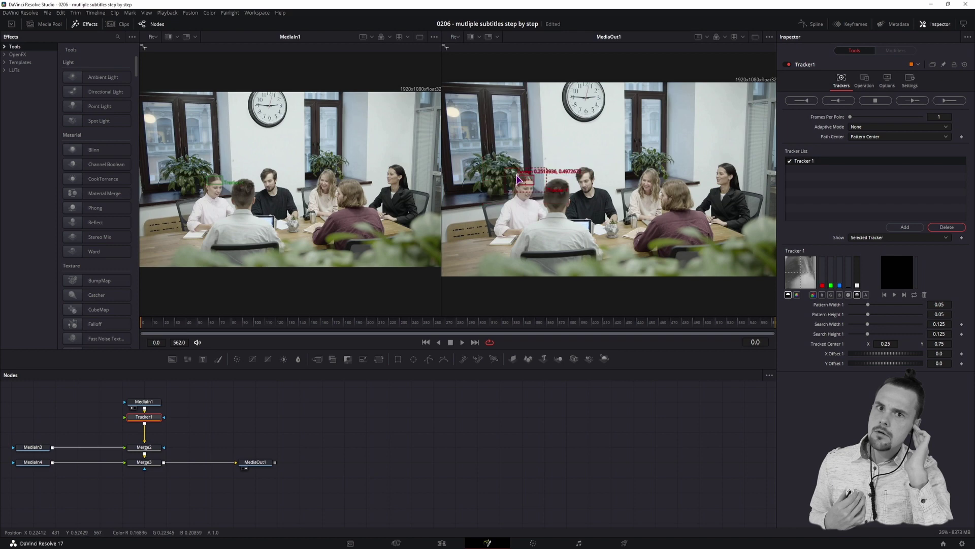
mouse_move(517, 183)
mouse_down()
mouse_move(515, 174)
mouse_move(516, 195)
mouse_up()
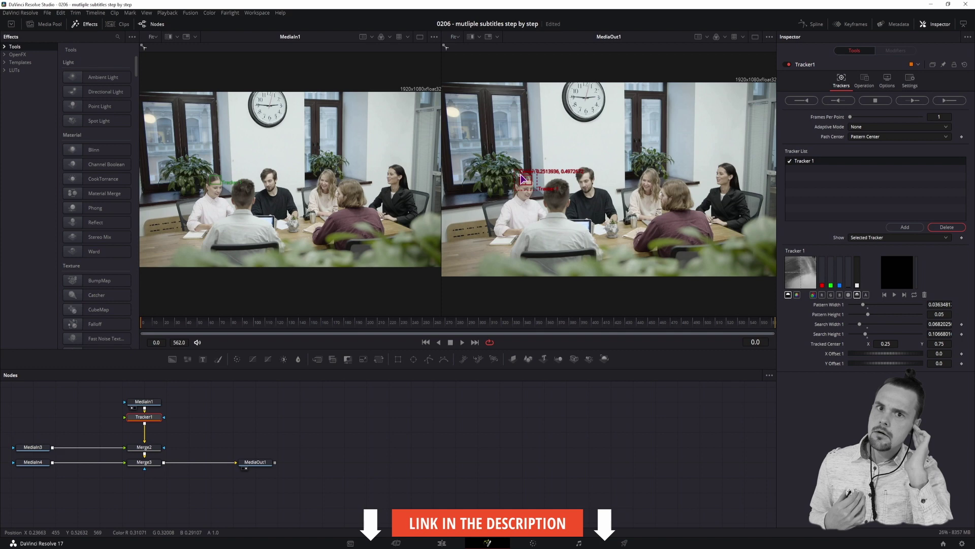
drag(522, 178, 525, 185)
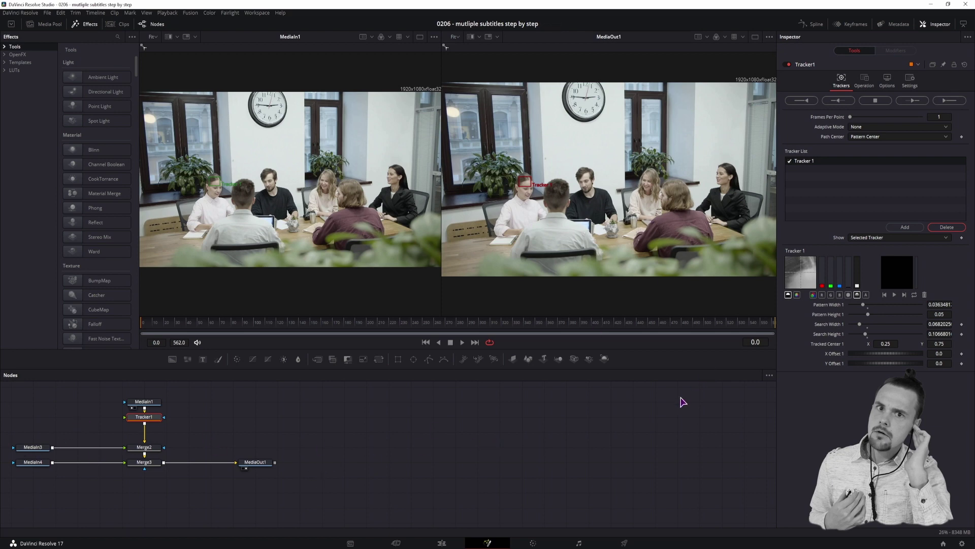
Add Tracker 2 on the maroon-sweater woman's head and slightly enlarge its pattern box.
click(905, 227)
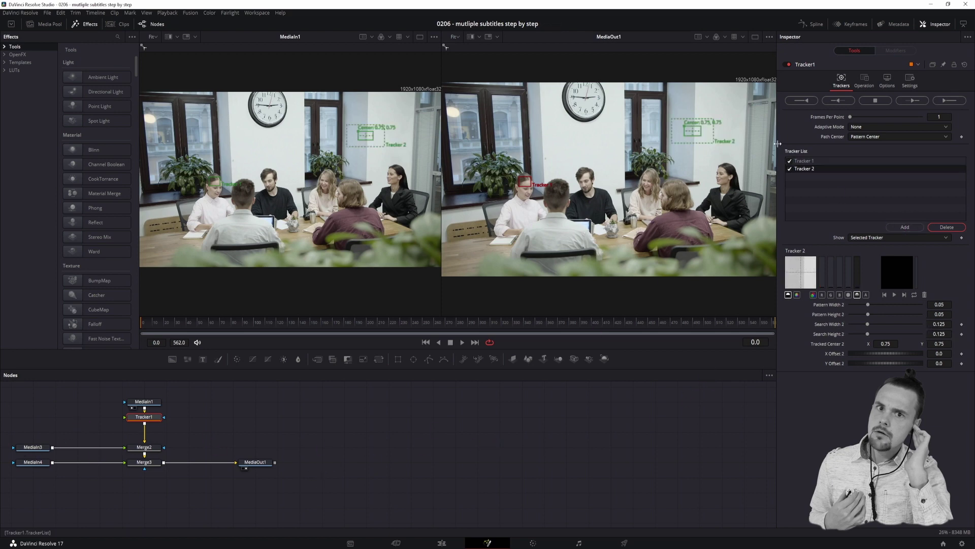
drag(684, 132, 677, 197)
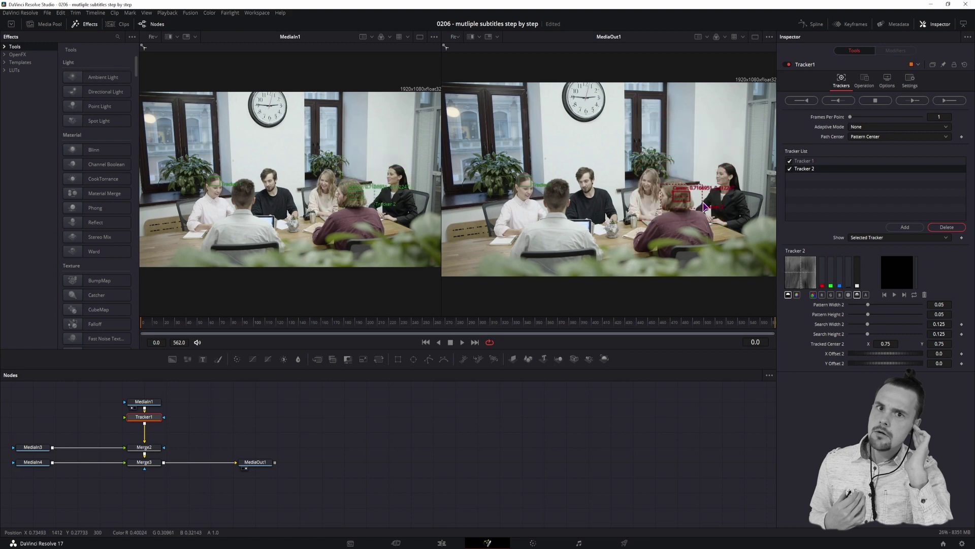
key(space)
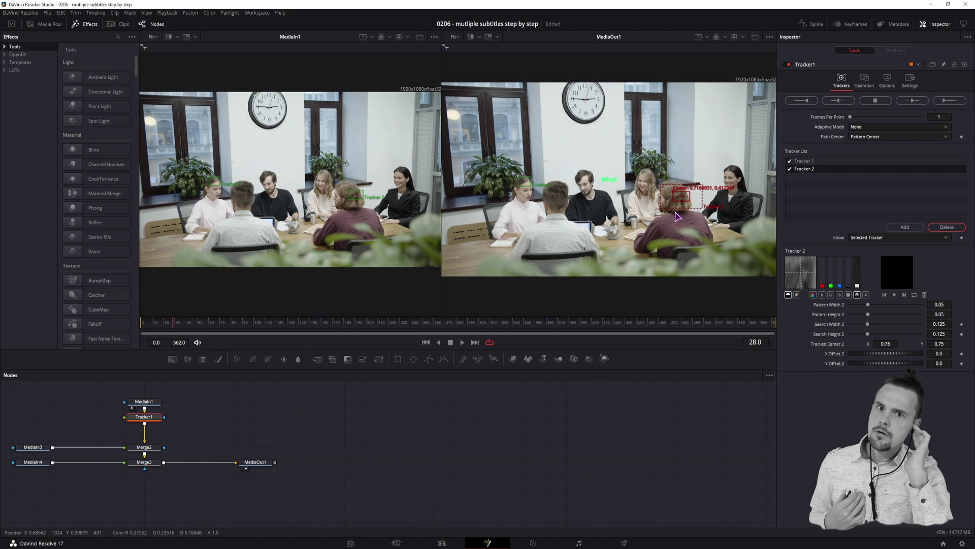
drag(255, 325, 407, 328)
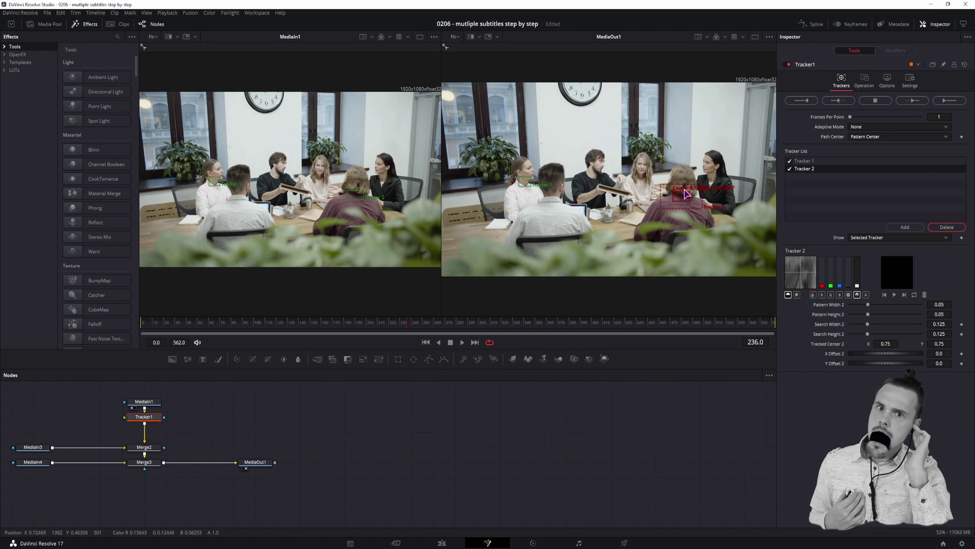
key(Home)
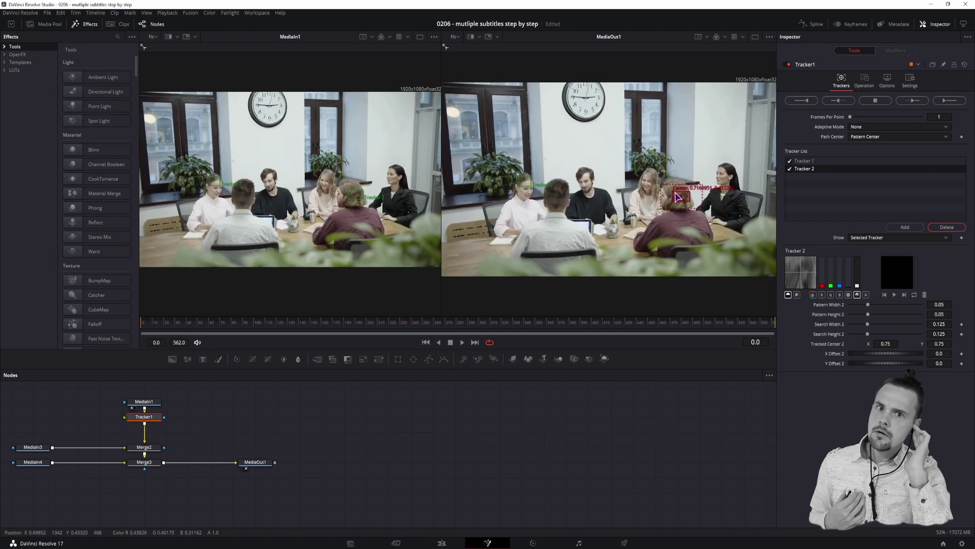
drag(676, 196, 695, 208)
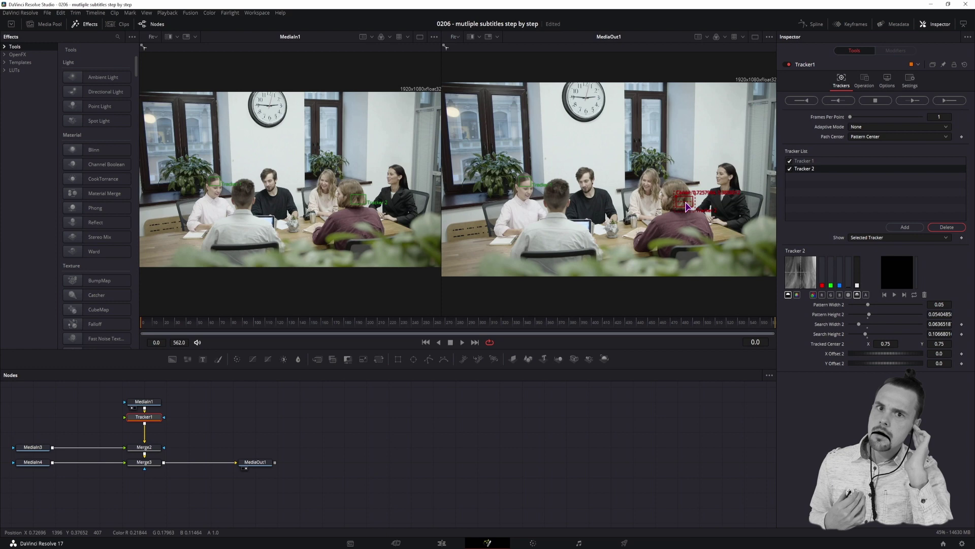
Compare the R, G and B channel buttons to pick Tracker 2's tracking channel.
click(830, 294)
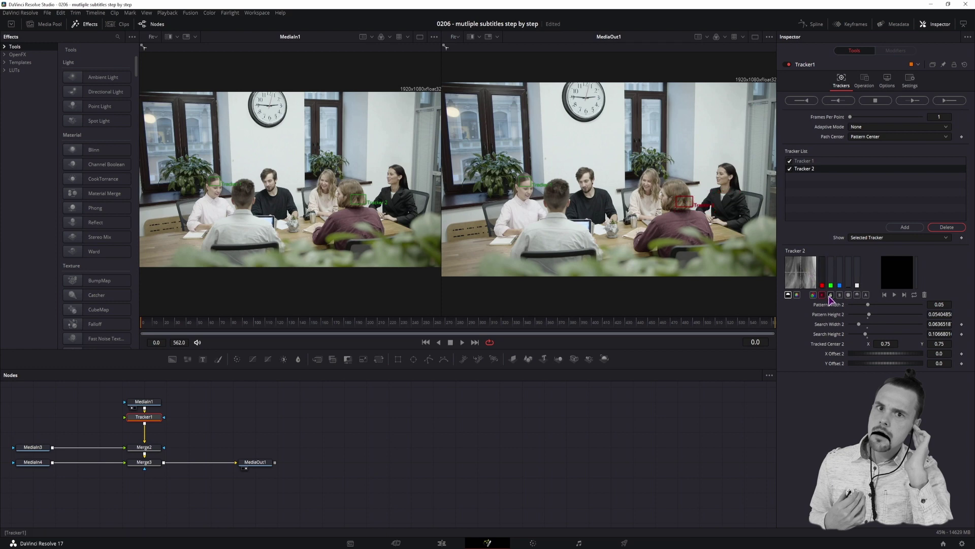
click(840, 295)
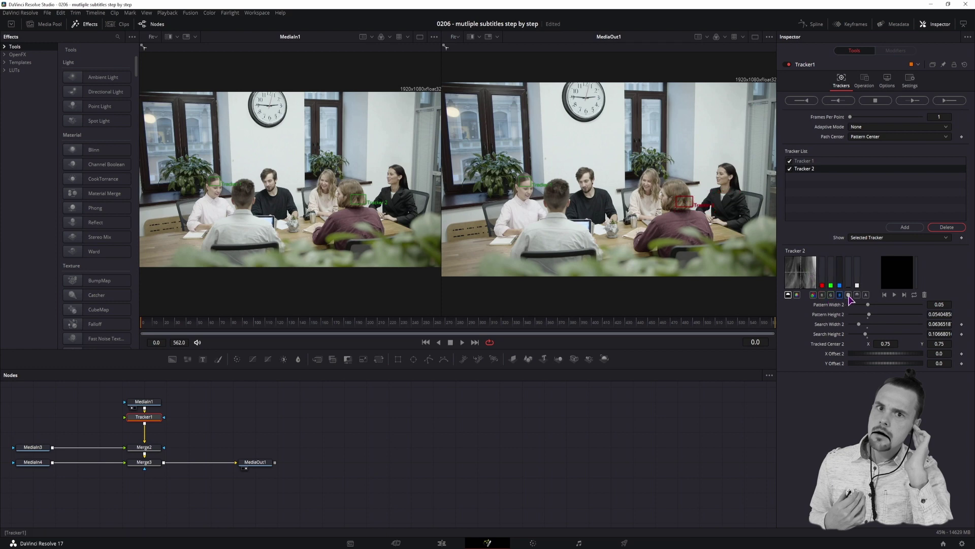
click(849, 295)
click(831, 295)
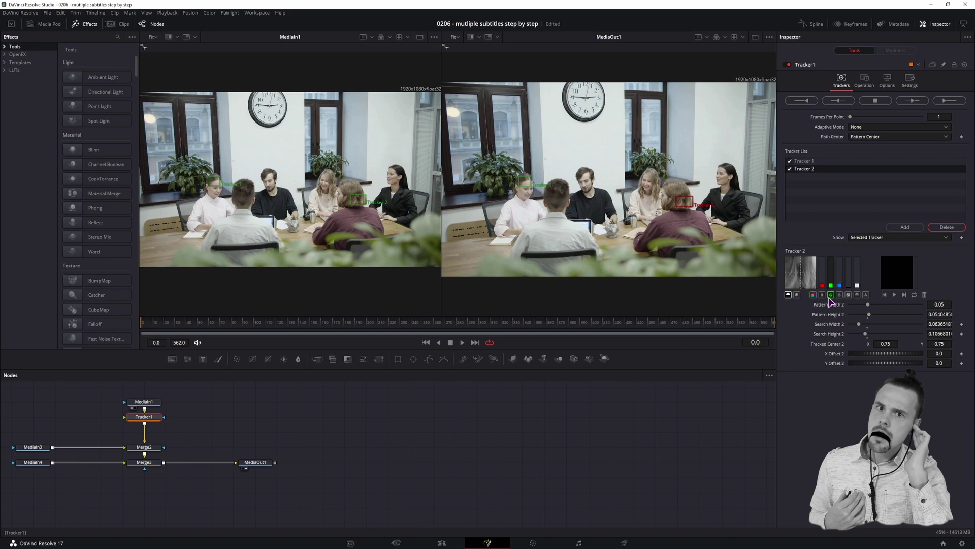
click(822, 295)
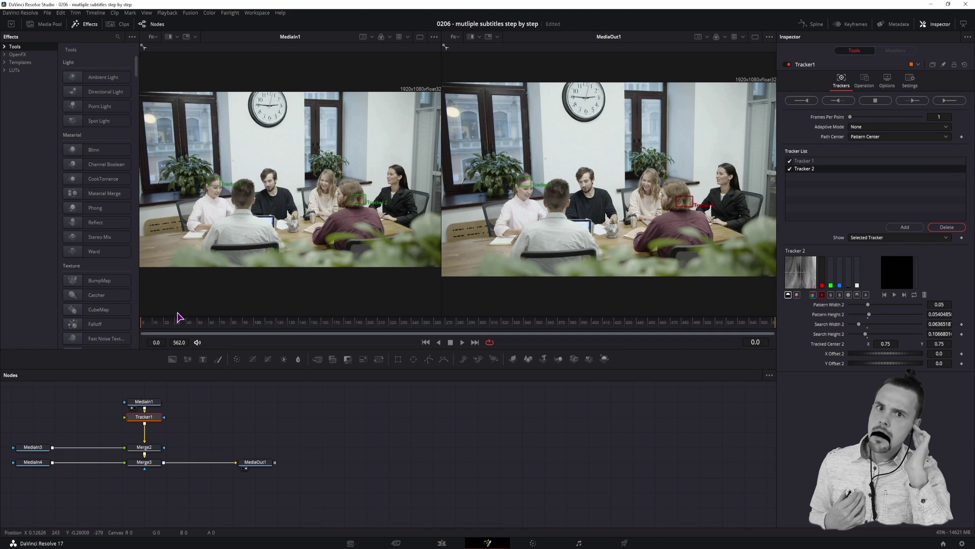
Track both heads forward from the first frame, then pull Tracker1 off the MediaIn1–Merge2 link.
click(145, 323)
click(143, 323)
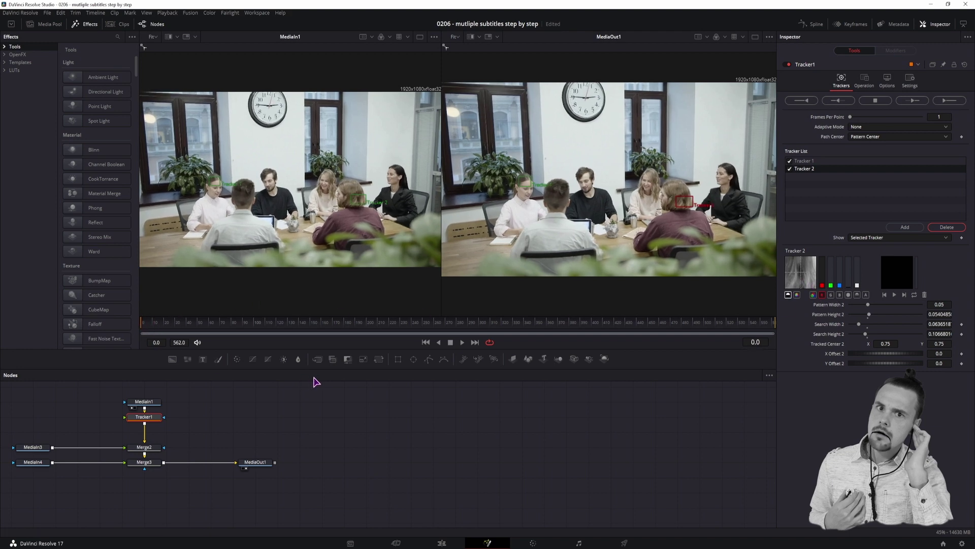
click(950, 101)
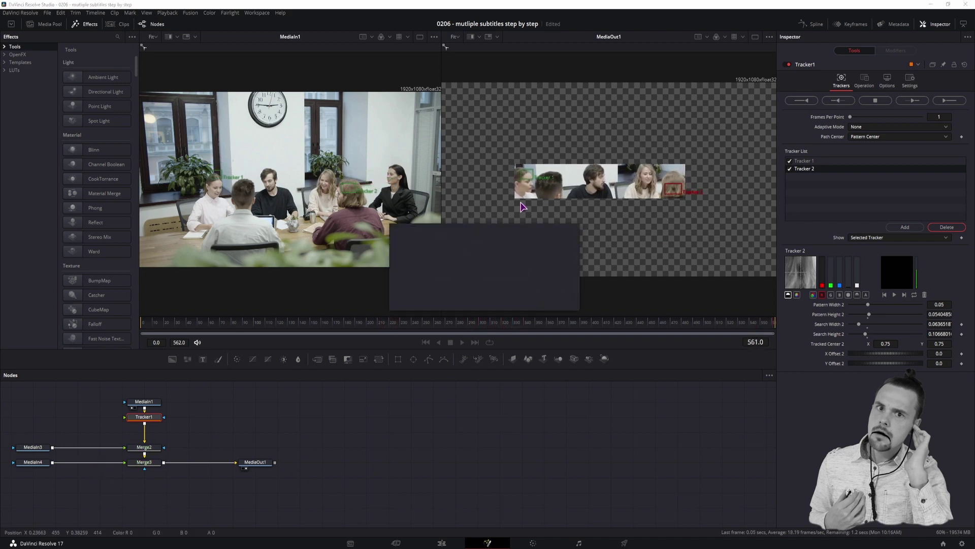
click(552, 298)
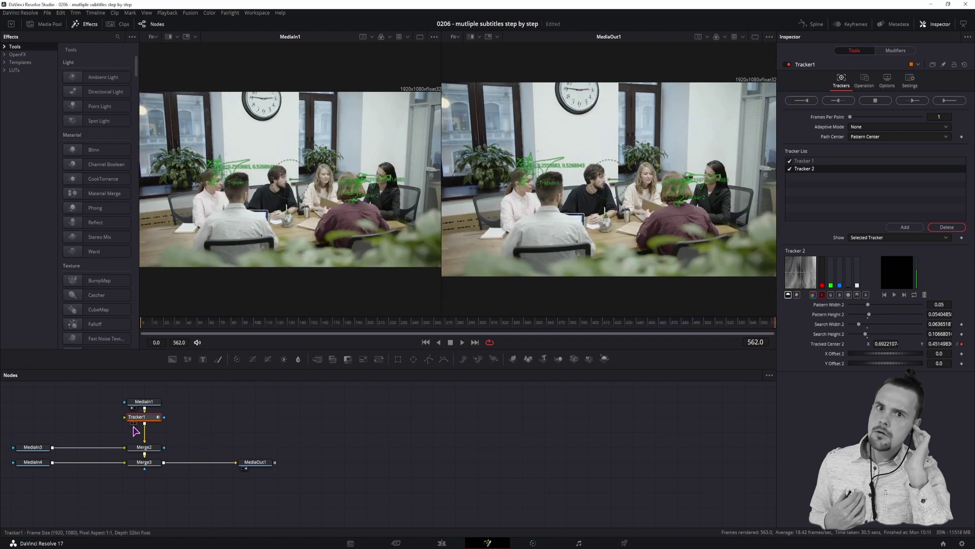
drag(150, 423, 87, 410)
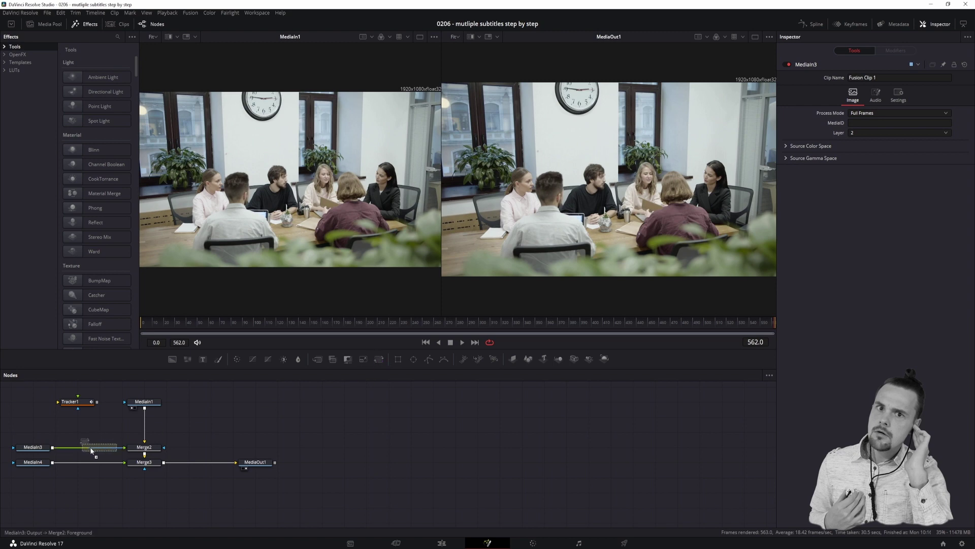
Insert Transform1 after MediaIn3 and Transform2 between MediaIn4 and Merge3.
drag(84, 452, 84, 451)
drag(379, 359, 76, 467)
click(36, 449)
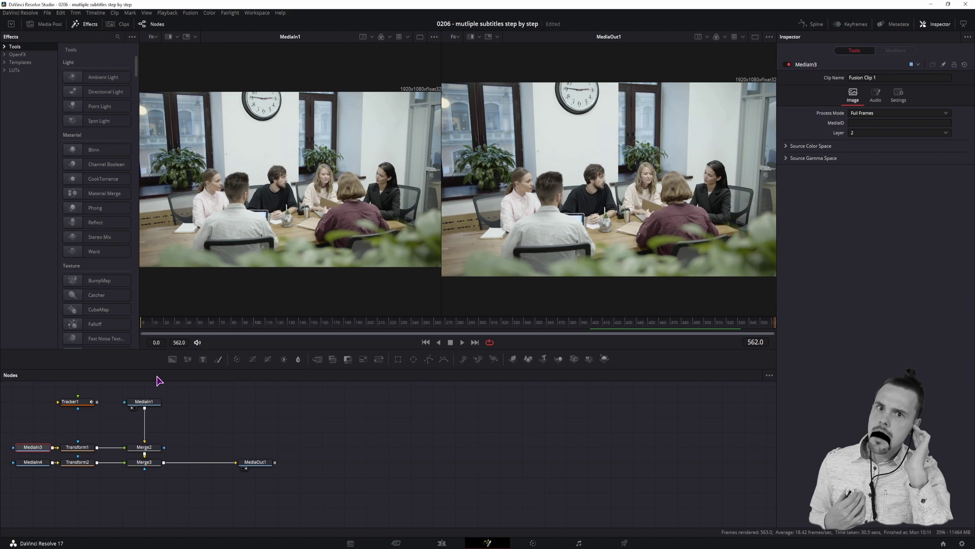
View MediaIn3 at frame 142 and review the Transform1 and tracker settings.
key(1)
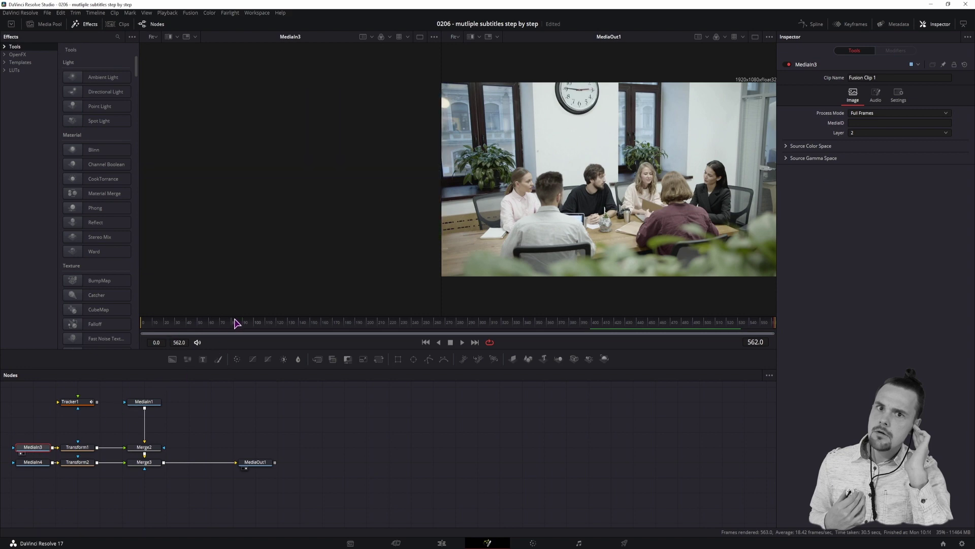
drag(236, 323, 301, 323)
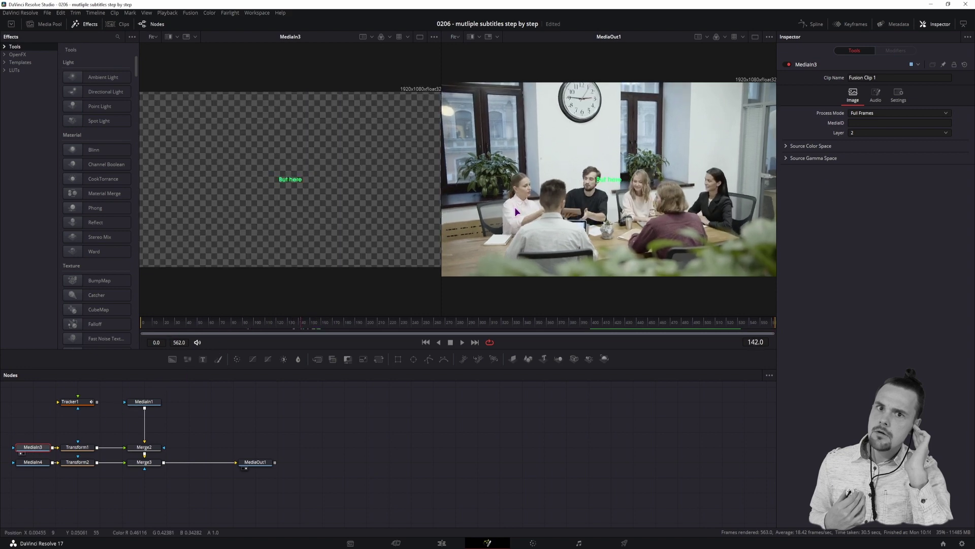
click(85, 449)
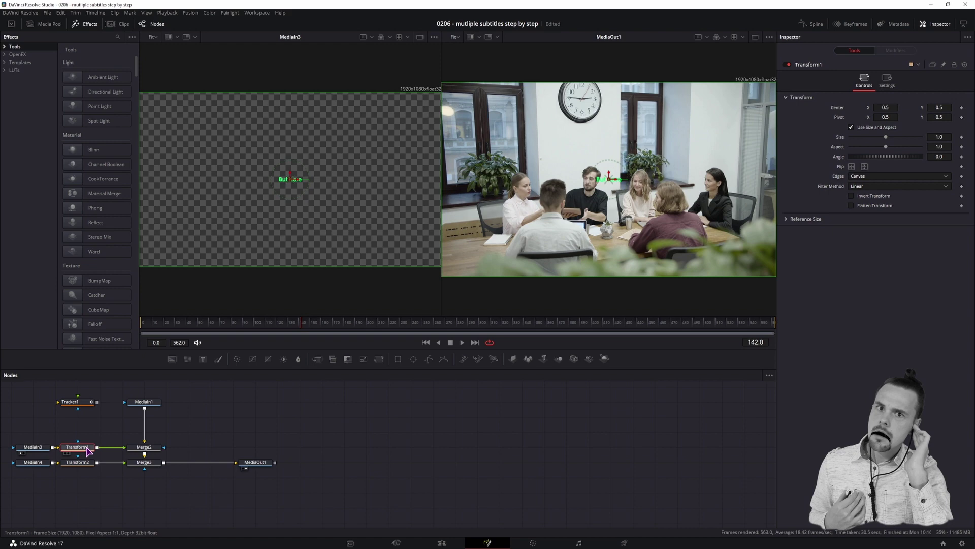
click(95, 405)
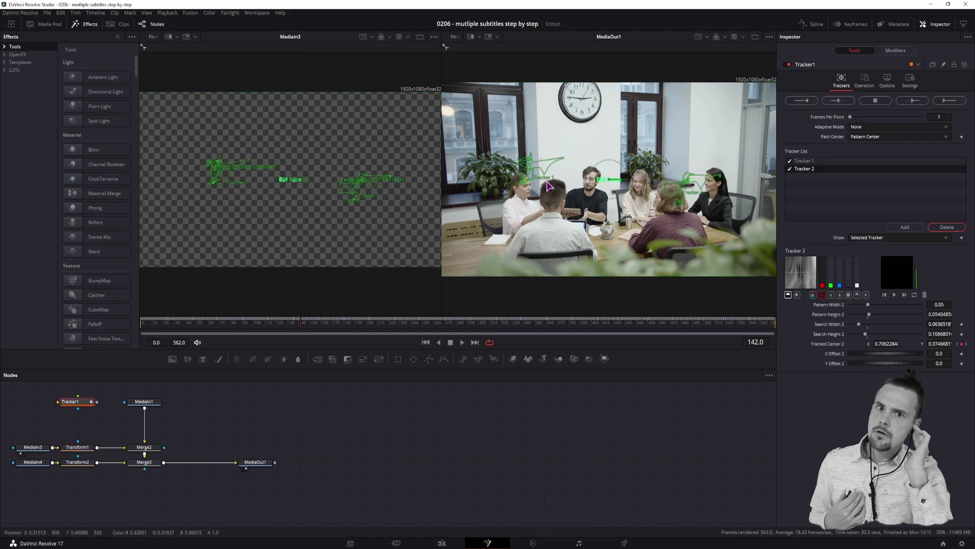
click(78, 447)
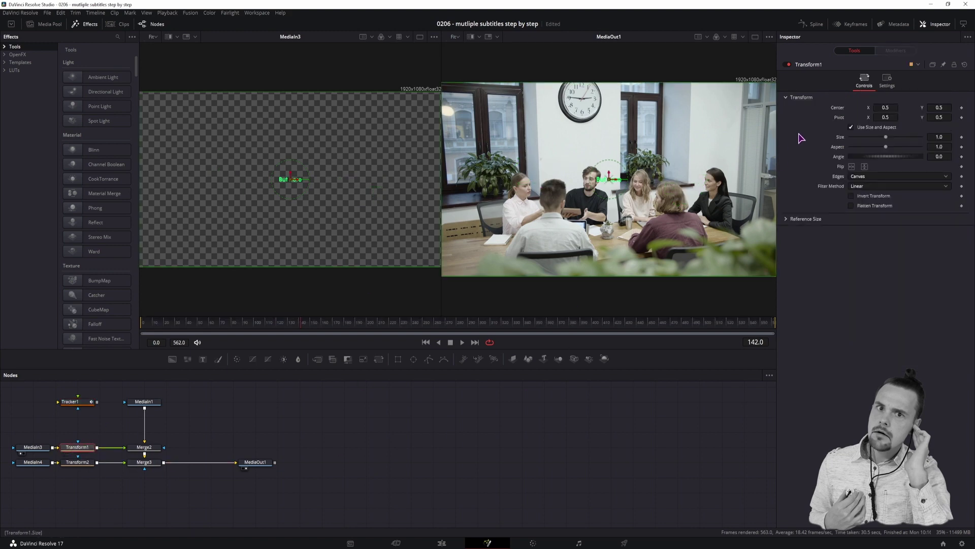
Connect Transform1's Center to Tracker 1 Path and Transform2's Center to Tracker 2 Path.
right_click(841, 114)
mouse_move(864, 148)
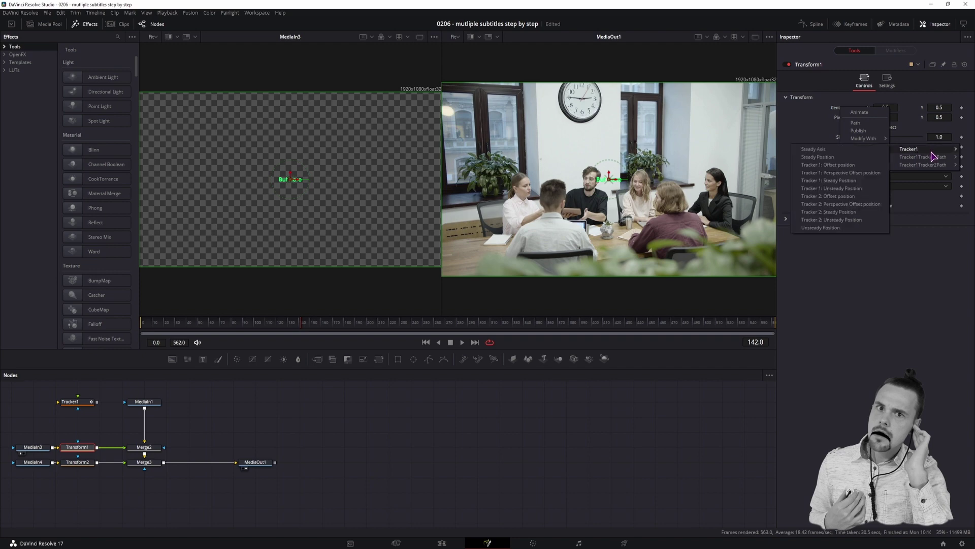
mouse_move(923, 156)
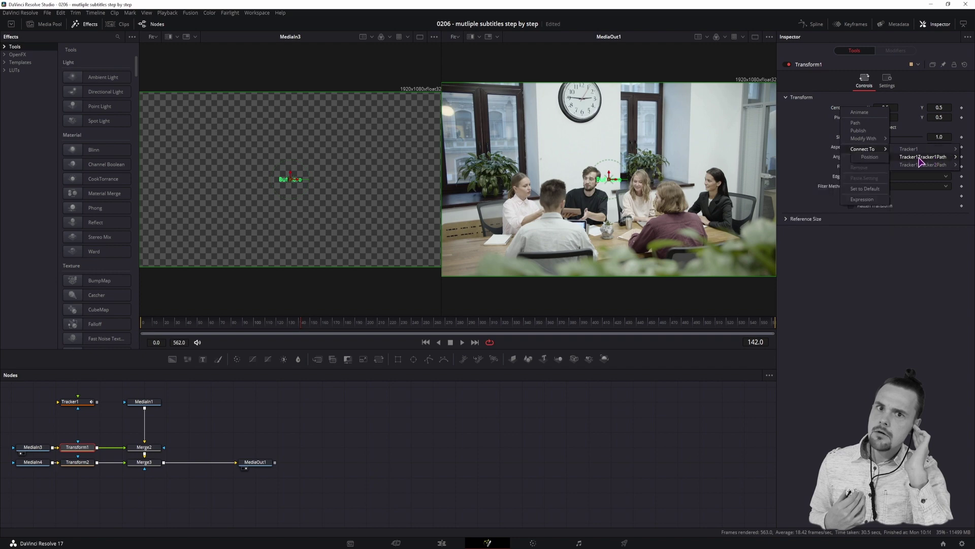
click(870, 160)
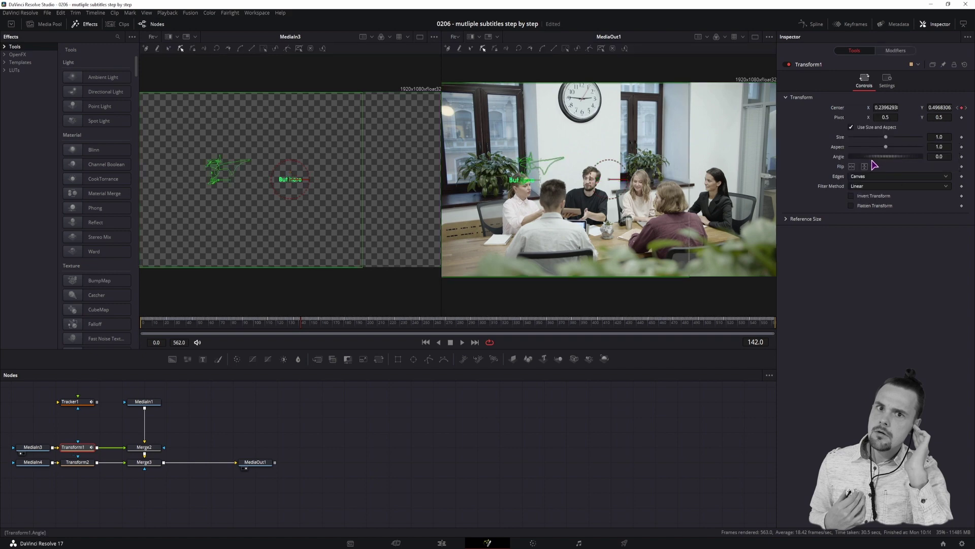
click(83, 462)
right_click(836, 112)
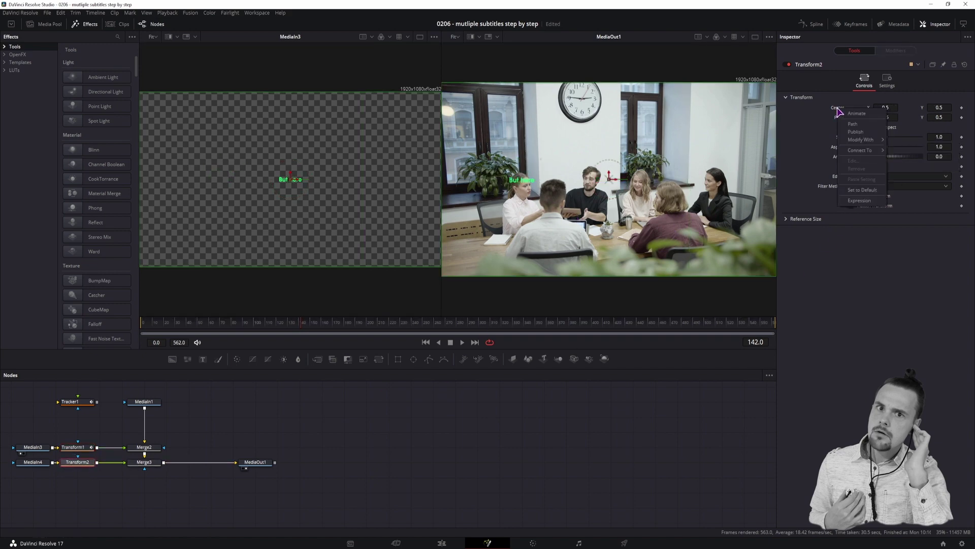
mouse_move(861, 151)
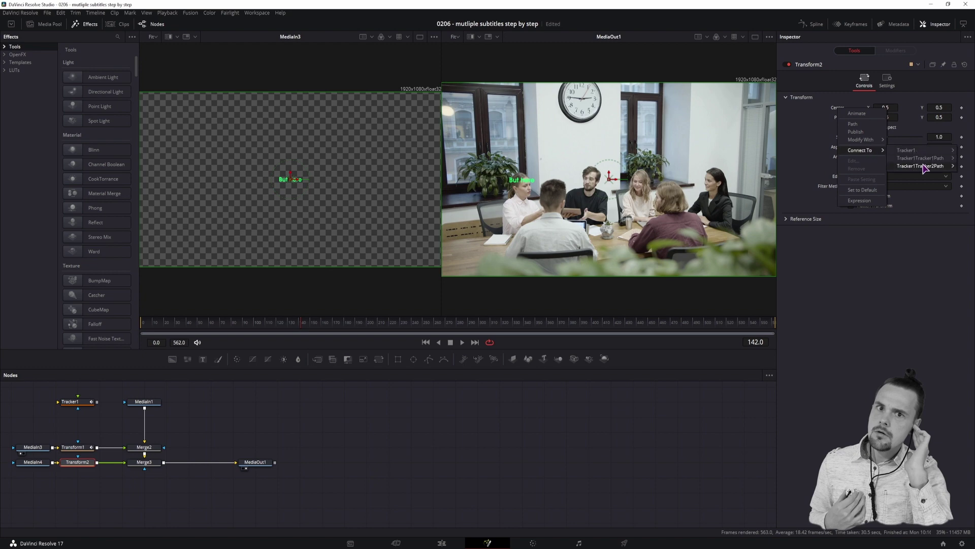
click(894, 168)
mouse_move(333, 326)
mouse_down()
mouse_move(726, 325)
mouse_move(545, 328)
mouse_up()
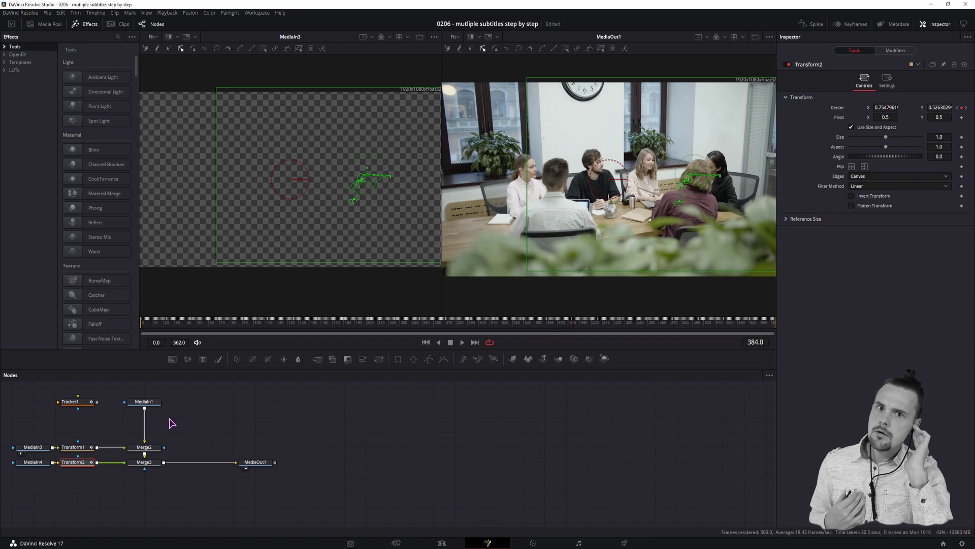
drag(96, 425, 79, 462)
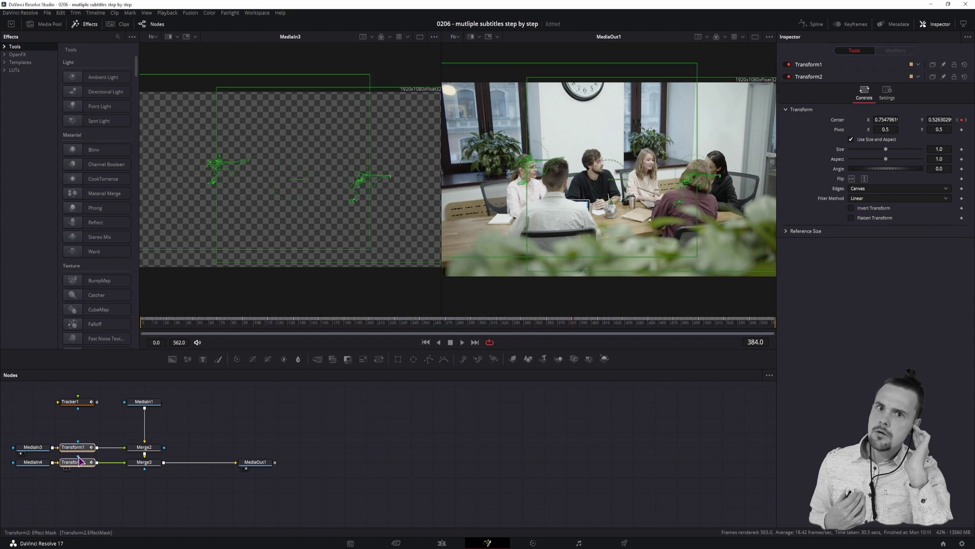
At frame 267, offset the 'phew' subtitle beside its speaker using Merge2's Center values.
click(163, 473)
click(140, 452)
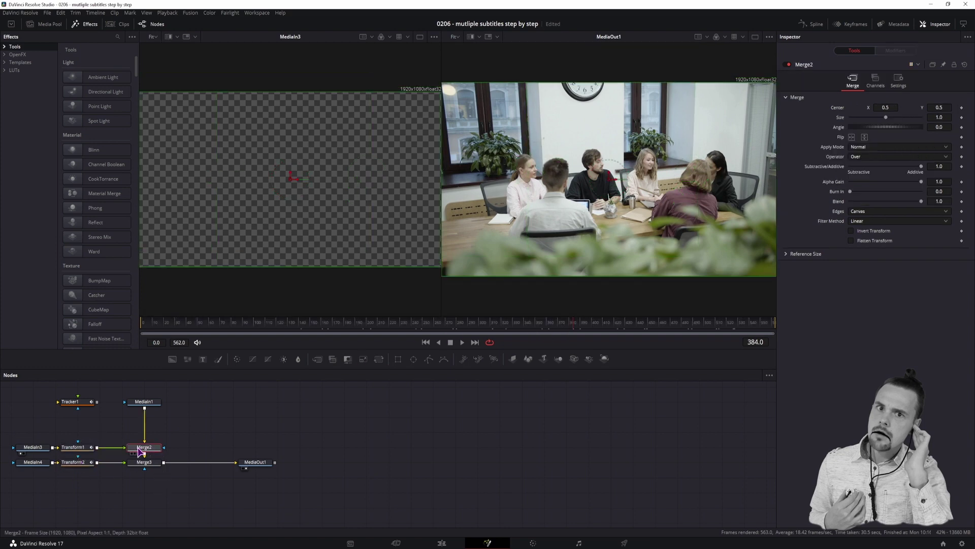
click(441, 324)
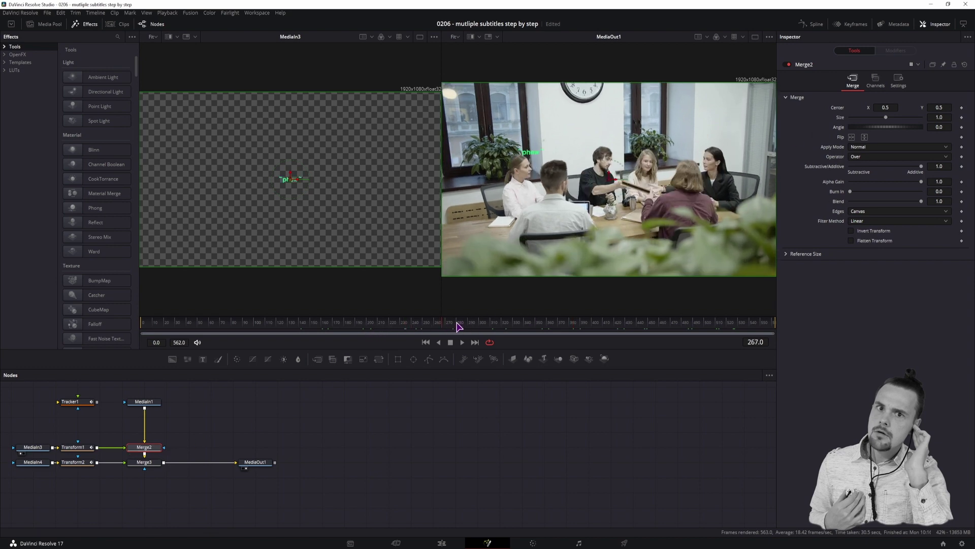
drag(886, 108, 872, 108)
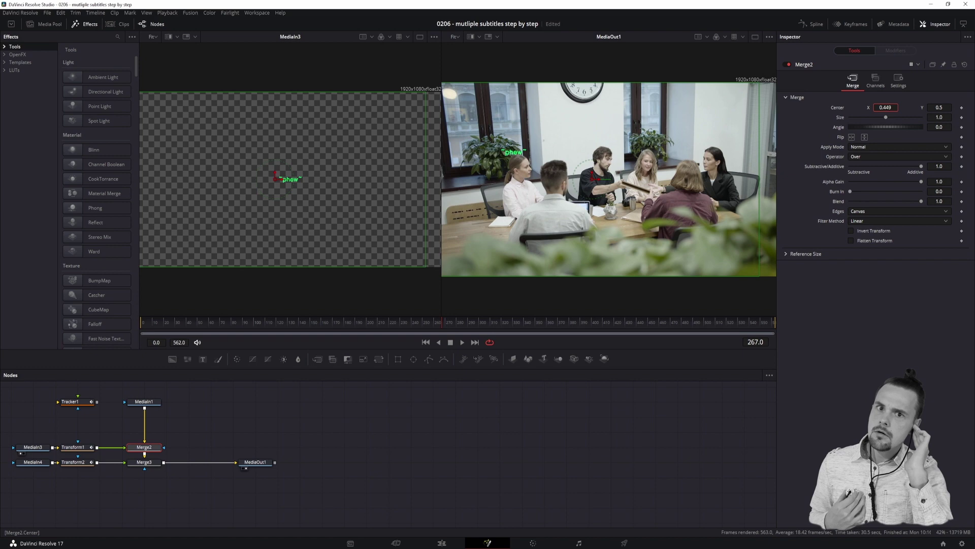
mouse_move(939, 108)
mouse_down()
mouse_move(939, 98)
mouse_move(888, 107)
mouse_up()
Offset the 'Look here' subtitle using Merge3's Center values, then play back the result.
click(144, 462)
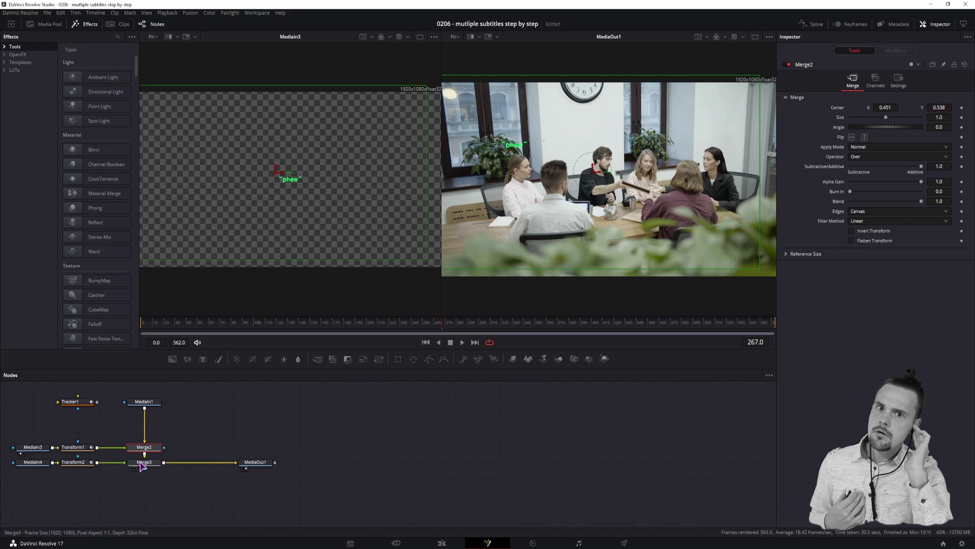
click(461, 327)
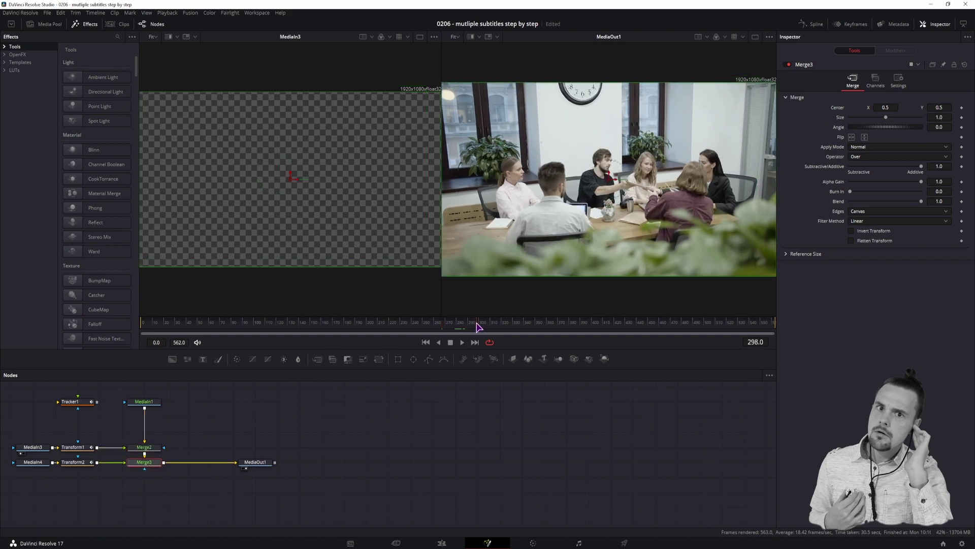
drag(889, 108, 880, 109)
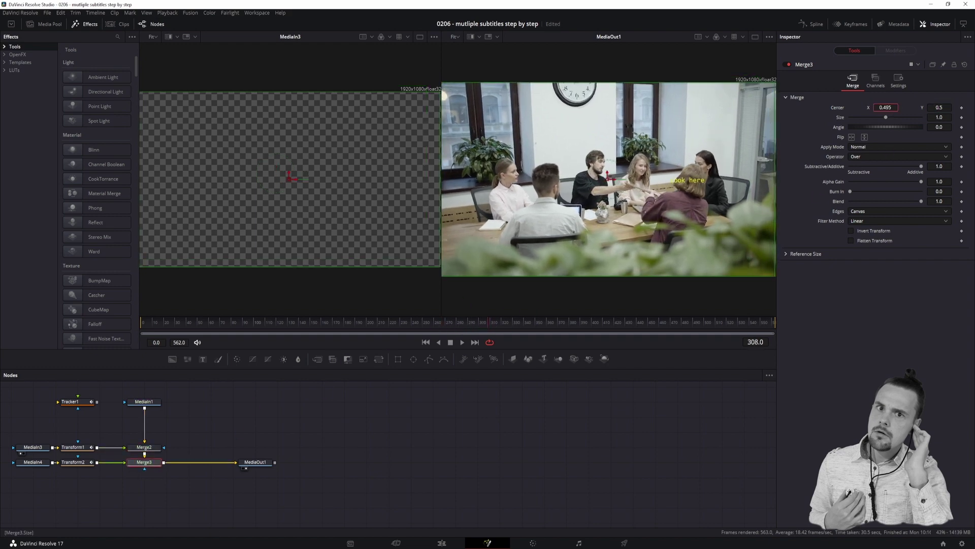
drag(939, 107, 888, 108)
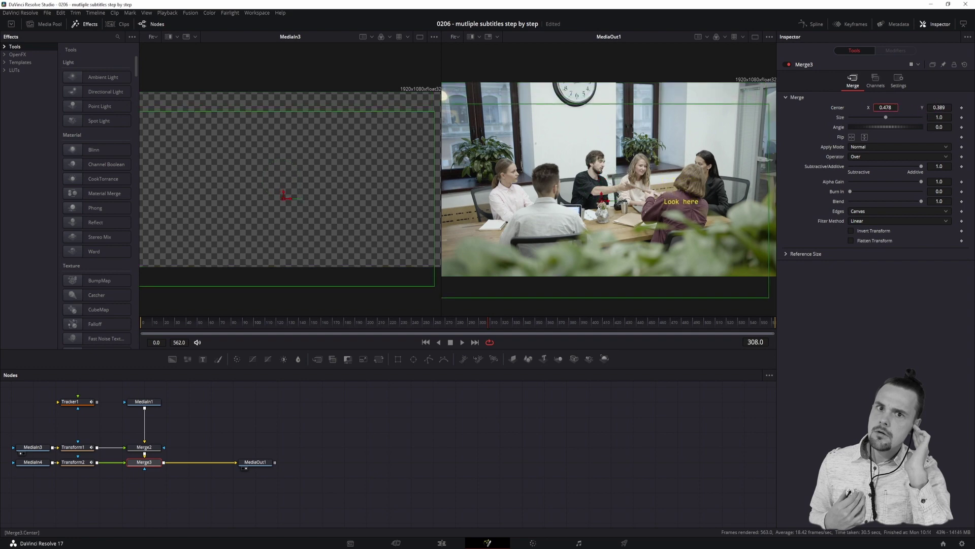
click(435, 326)
key(space)
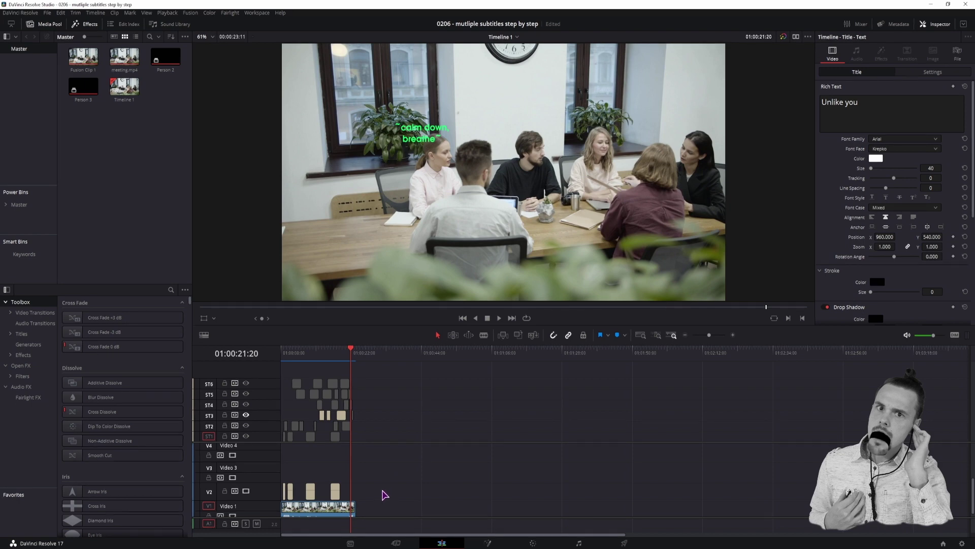
scroll(383, 496, up, 3)
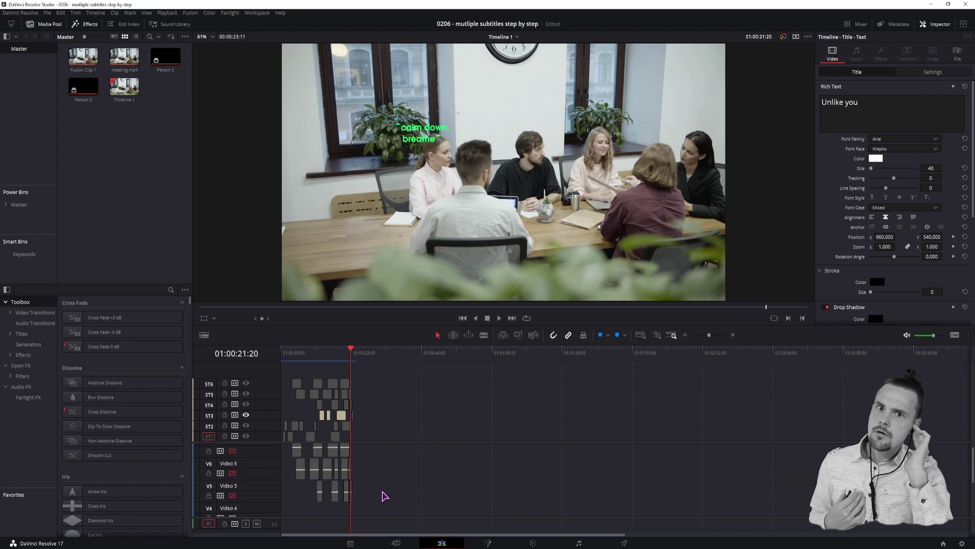
drag(377, 499, 289, 446)
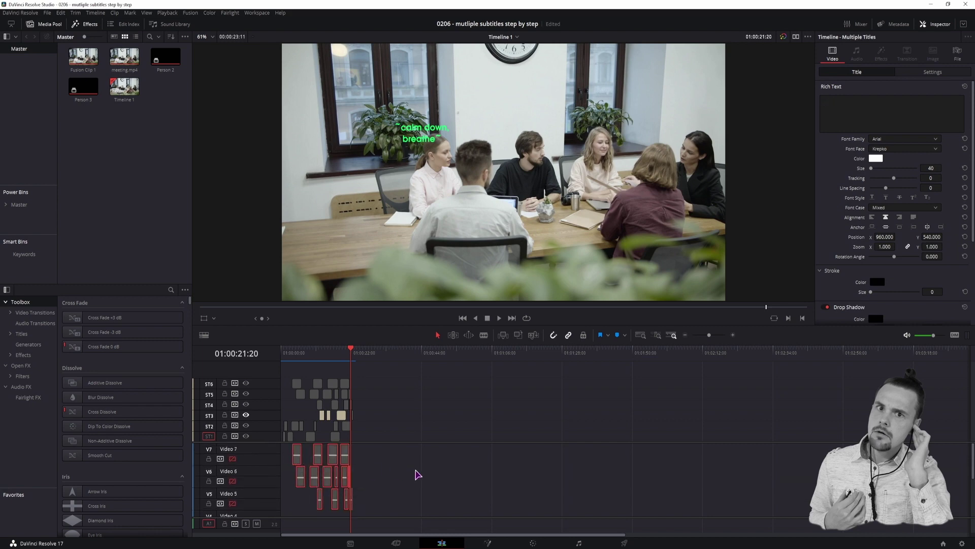
click(416, 473)
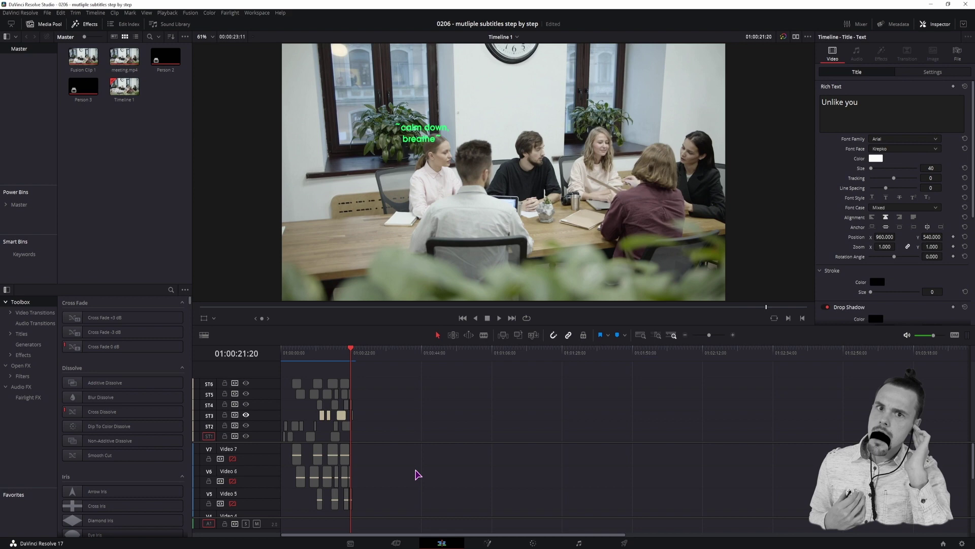